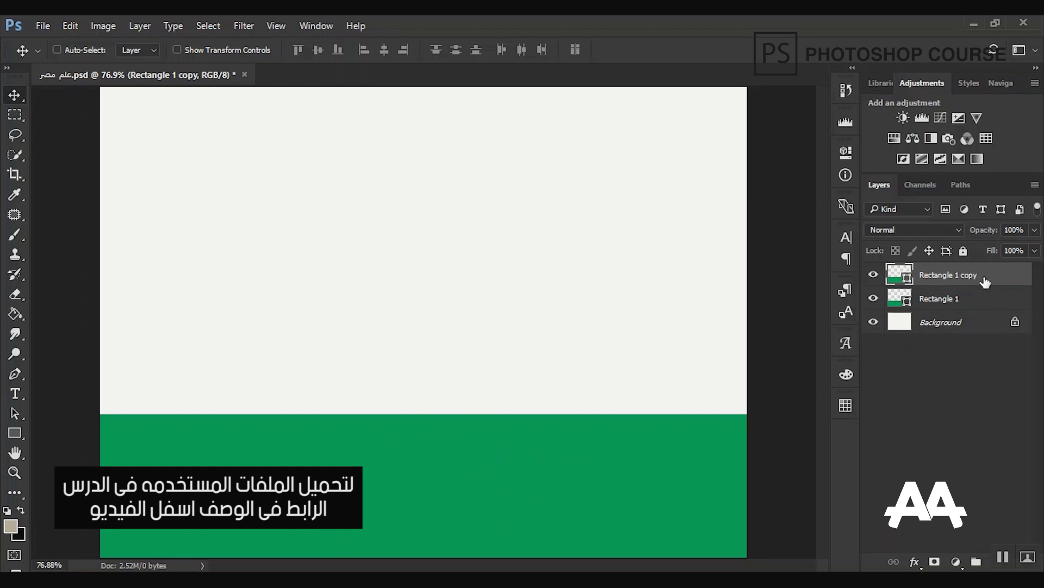
# - Try the copied green rectangle in the upper part of the canvas, then delete that copy layer
pyautogui.moveTo(629, 444); pyautogui.dragTo(619, 162)
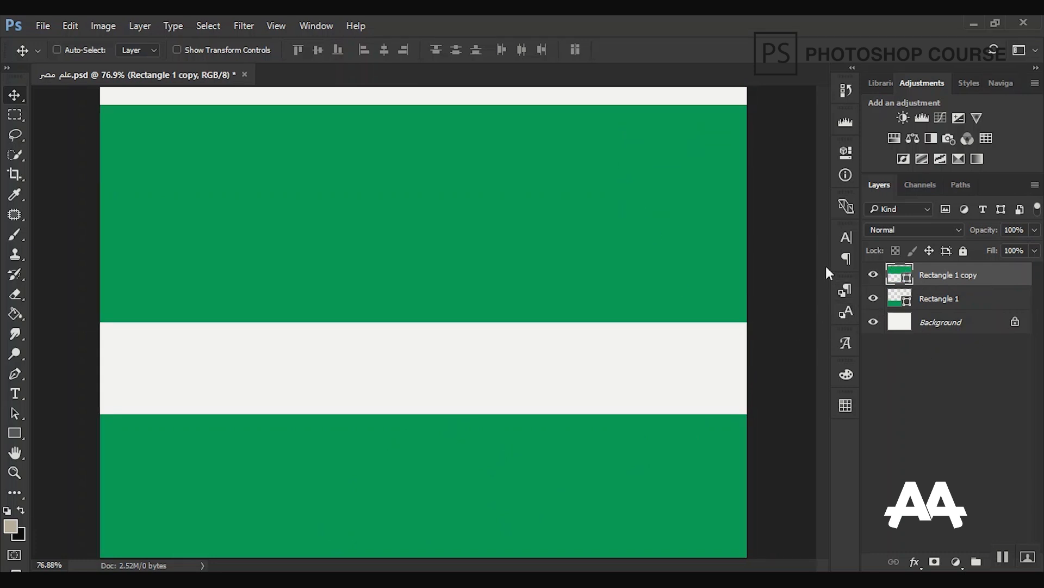
pyautogui.moveTo(590, 203); pyautogui.dragTo(623, 204)
pyautogui.press('Delete')
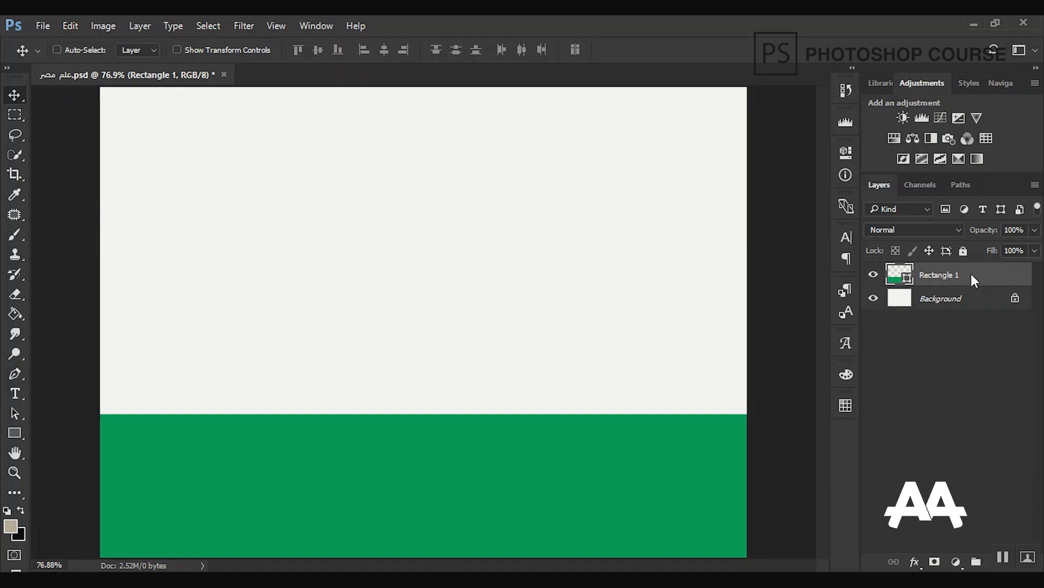
# - Duplicate the Rectangle 1 layer and move the copy up to form a stripe along the canvas's upper edge
pyautogui.rightClick(971, 278)
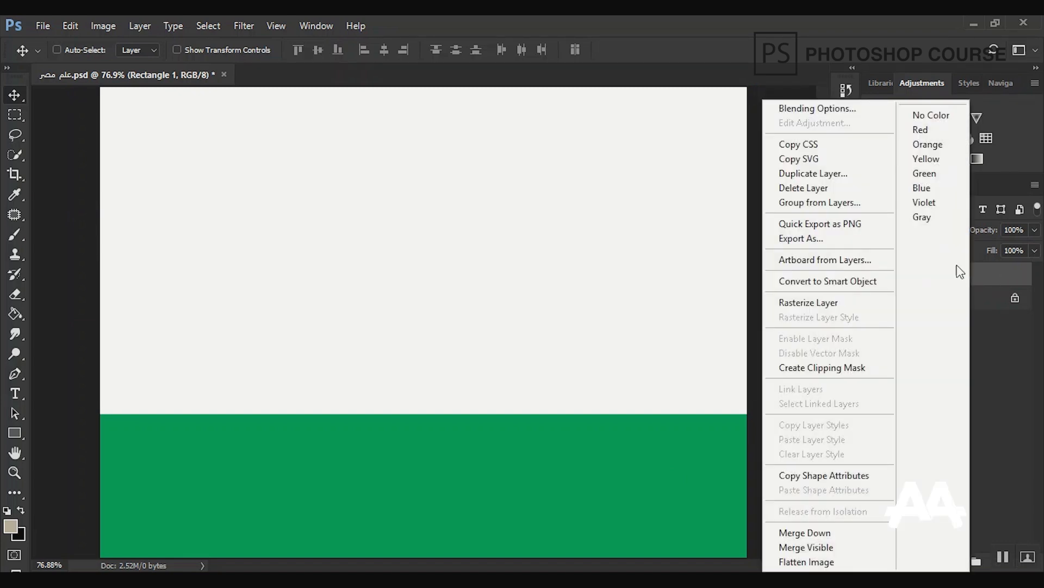
pyautogui.click(825, 174)
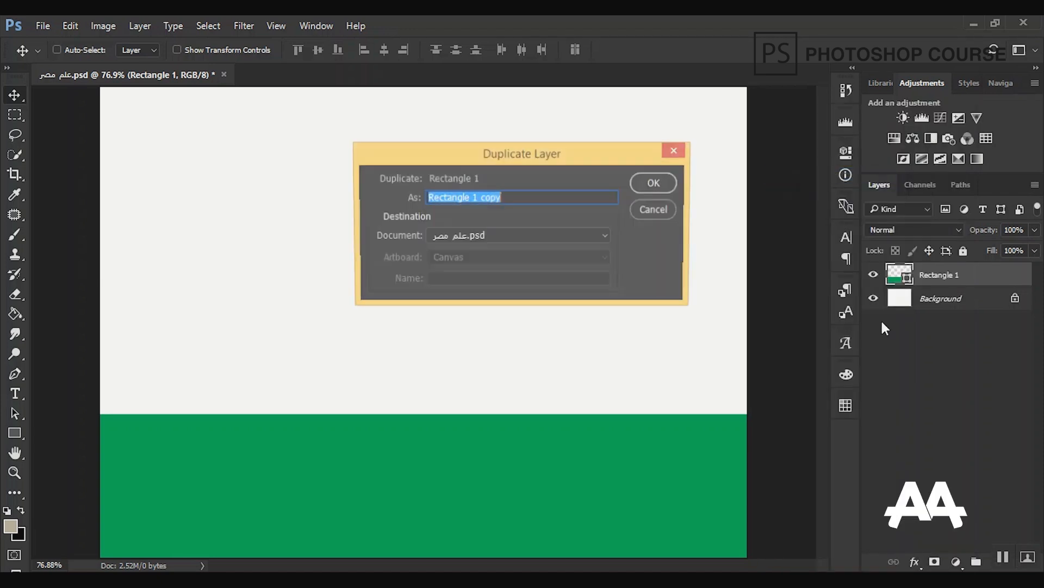
pyautogui.click(644, 175)
pyautogui.moveTo(555, 457); pyautogui.dragTo(540, 130)
pyautogui.moveTo(634, 311); pyautogui.dragTo(645, 254)
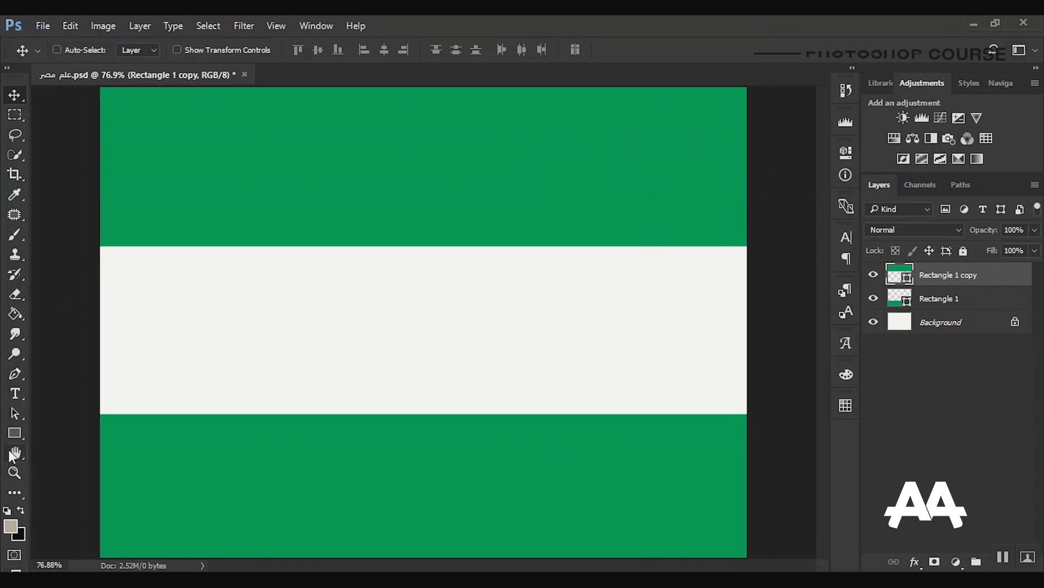
# - Fill the upper stripe with black and shift it down slightly
pyautogui.click(11, 435)
pyautogui.click(141, 50)
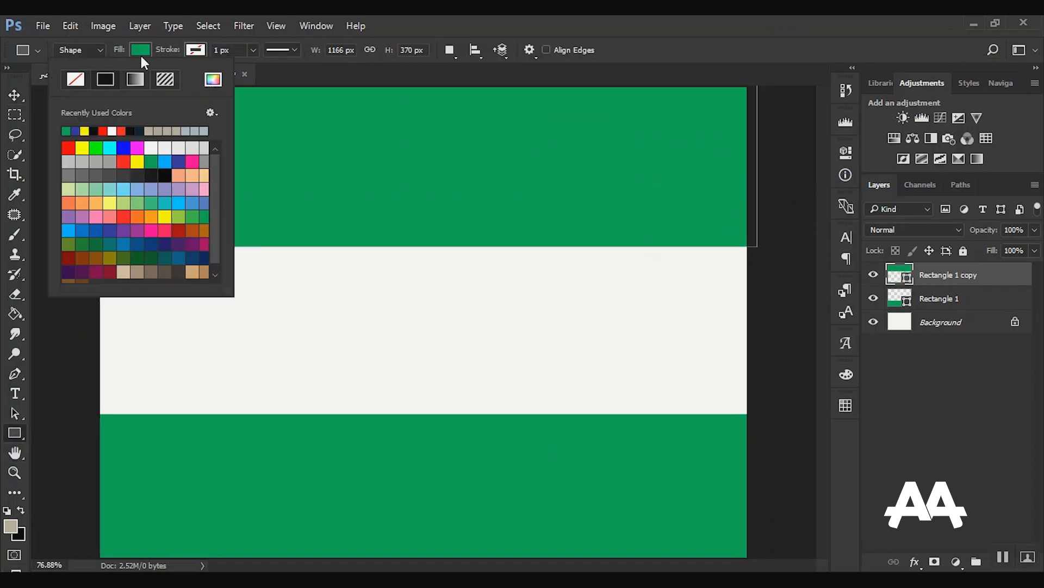
pyautogui.click(65, 131)
pyautogui.click(12, 98)
pyautogui.moveTo(392, 168); pyautogui.dragTo(397, 181)
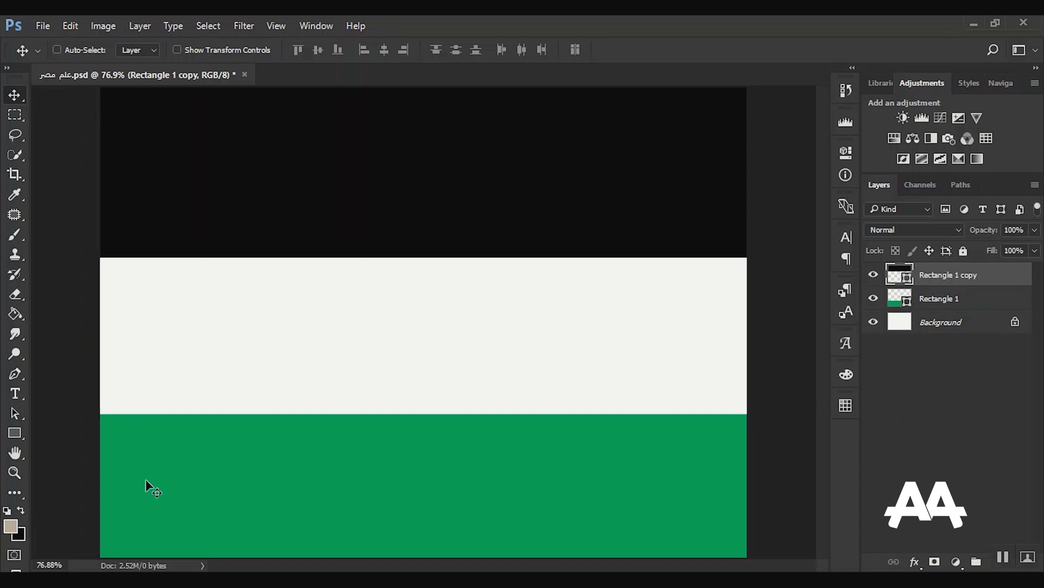
# - Try drawing a black rectangle in the white stripe, undoing each attempt
pyautogui.press('u')
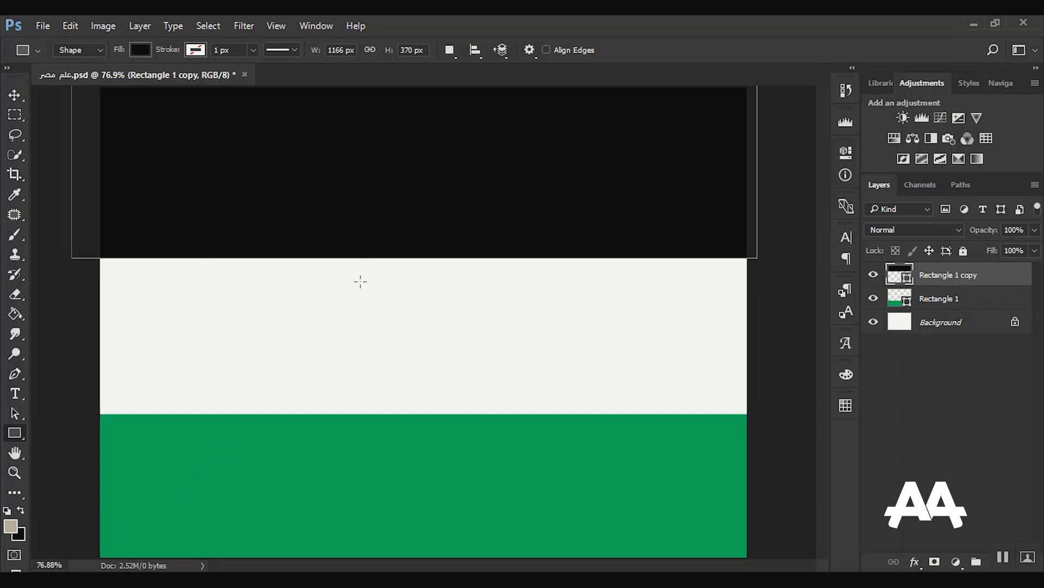
pyautogui.moveTo(338, 275); pyautogui.dragTo(481, 391)
pyautogui.hotkey('ctrl', 'z')
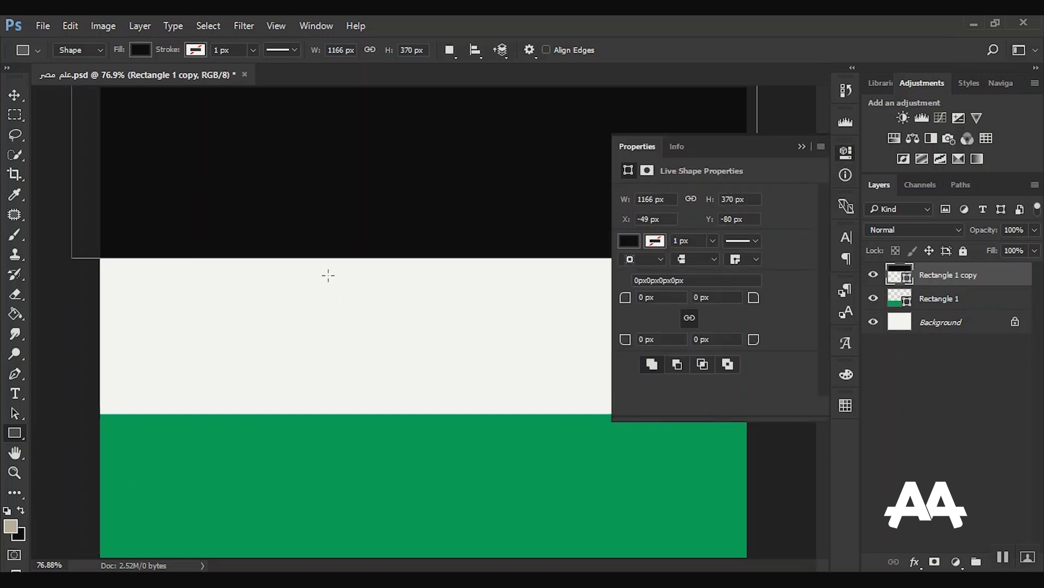
pyautogui.press('shift')
pyautogui.moveTo(321, 278); pyautogui.dragTo(442, 403)
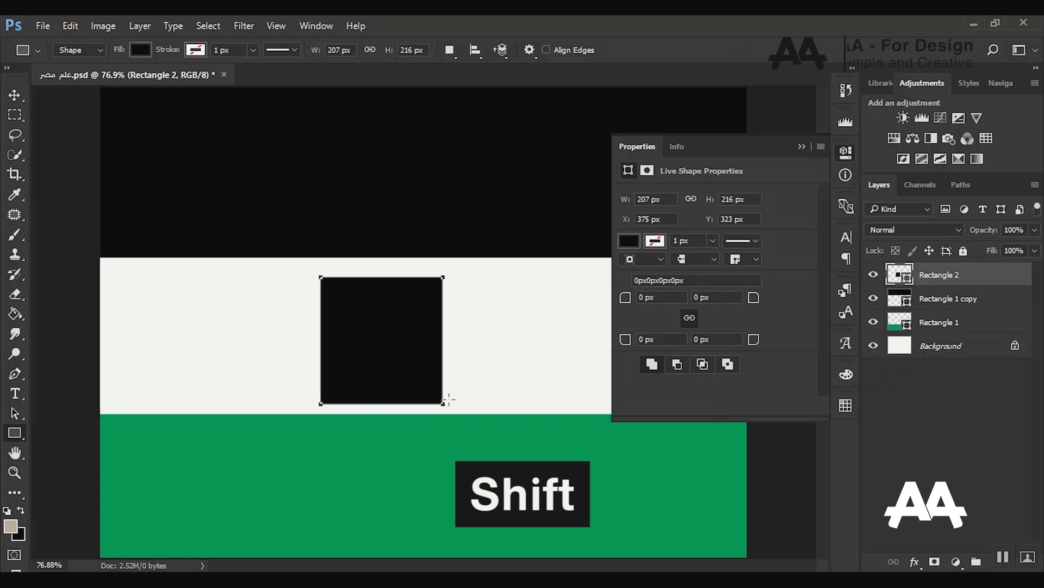
pyautogui.hotkey('ctrl', 'z')
# - Draw a square about 204 px wide in the white stripe and fill it with red
pyautogui.moveTo(335, 287); pyautogui.dragTo(474, 407)
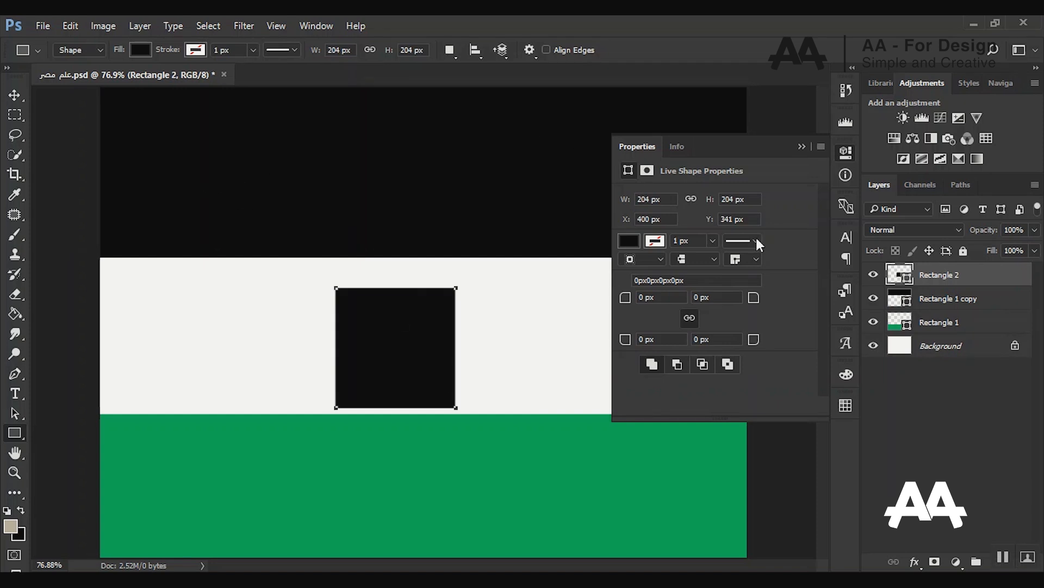
pyautogui.click(136, 53)
pyautogui.click(67, 148)
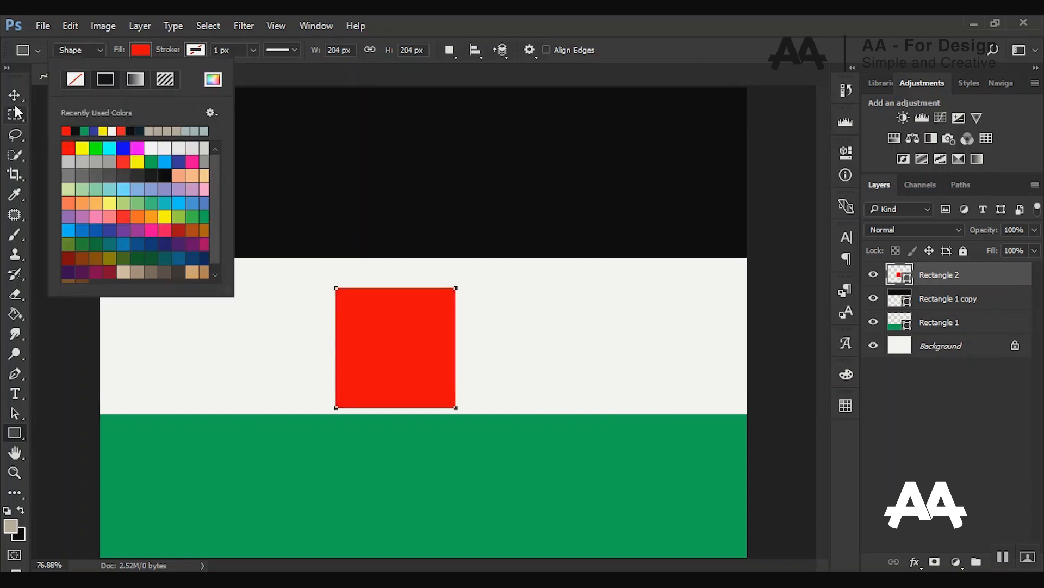
# - Show the transform controls and rotate the red square 45 degrees into a diamond
pyautogui.click(14, 94)
pyautogui.click(266, 50)
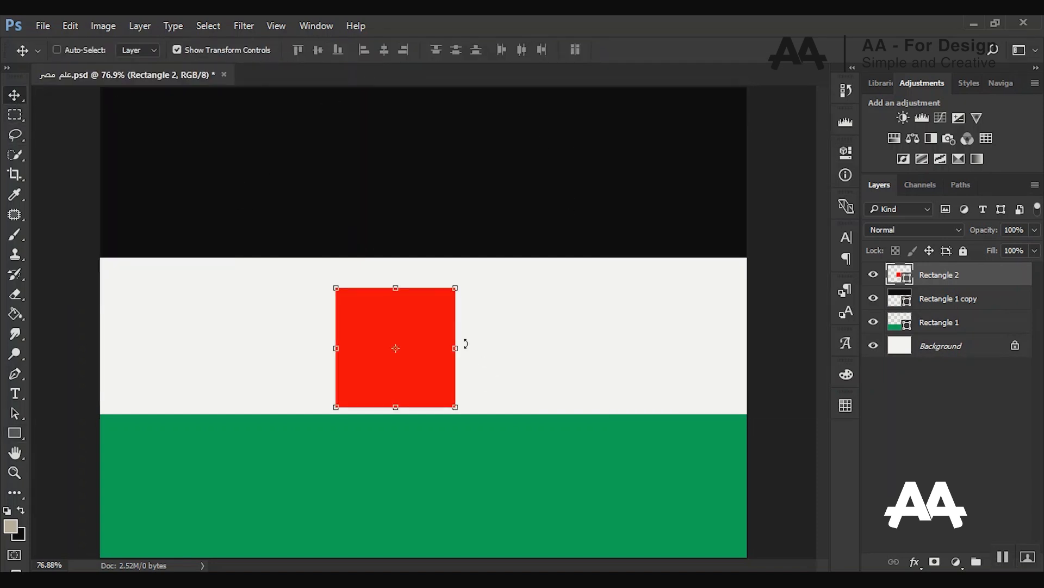
pyautogui.moveTo(470, 284); pyautogui.dragTo(497, 344)
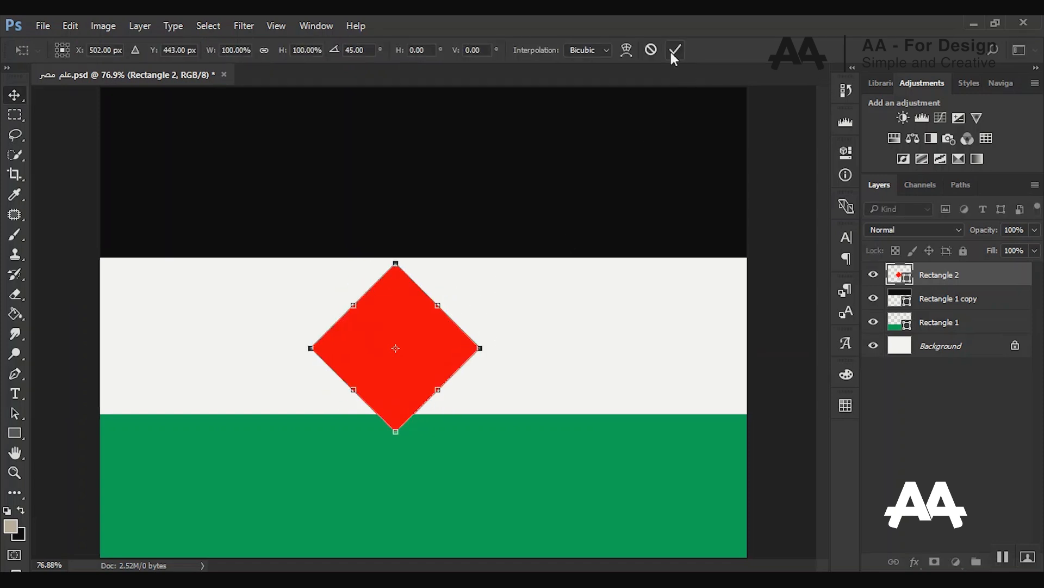
pyautogui.click(674, 50)
# - Center the red diamond on the canvas's left edge, scale it to about 278% to span the full height, and hide the transform controls
pyautogui.moveTo(452, 321); pyautogui.dragTo(154, 317)
pyautogui.moveTo(187, 255); pyautogui.dragTo(405, 148)
pyautogui.moveTo(354, 86); pyautogui.dragTo(326, 112)
pyautogui.moveTo(237, 224)
pyautogui.mouseDown()
pyautogui.moveTo(235, 196)
pyautogui.moveTo(240, 204)
pyautogui.mouseUp()
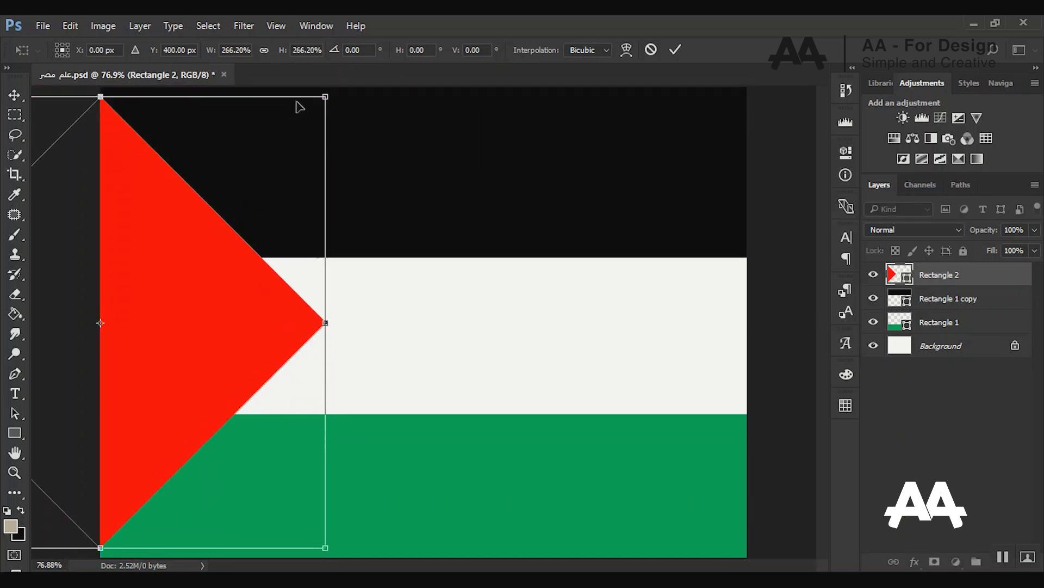
pyautogui.moveTo(325, 96); pyautogui.dragTo(335, 88)
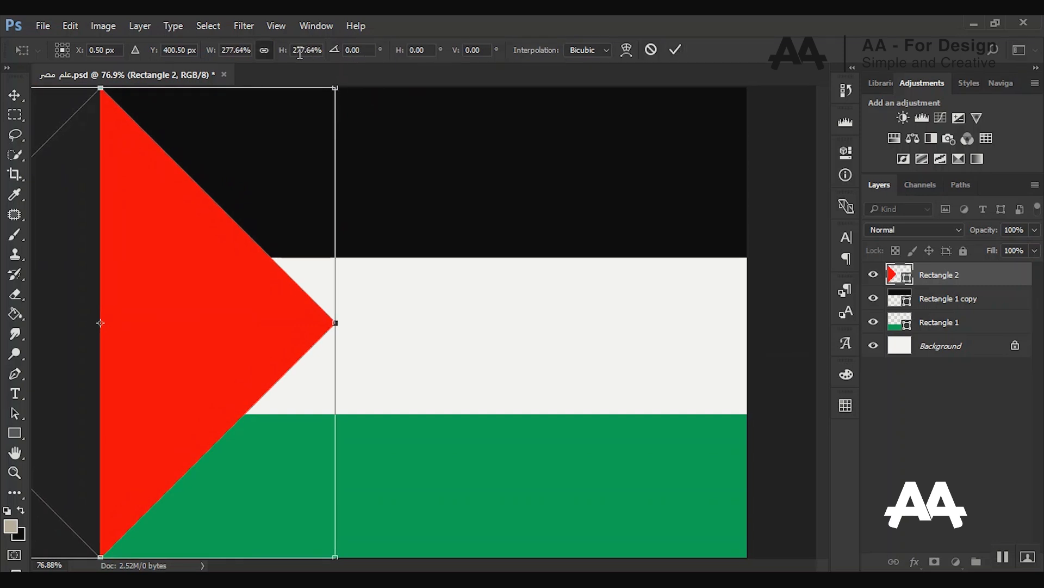
pyautogui.click(263, 50)
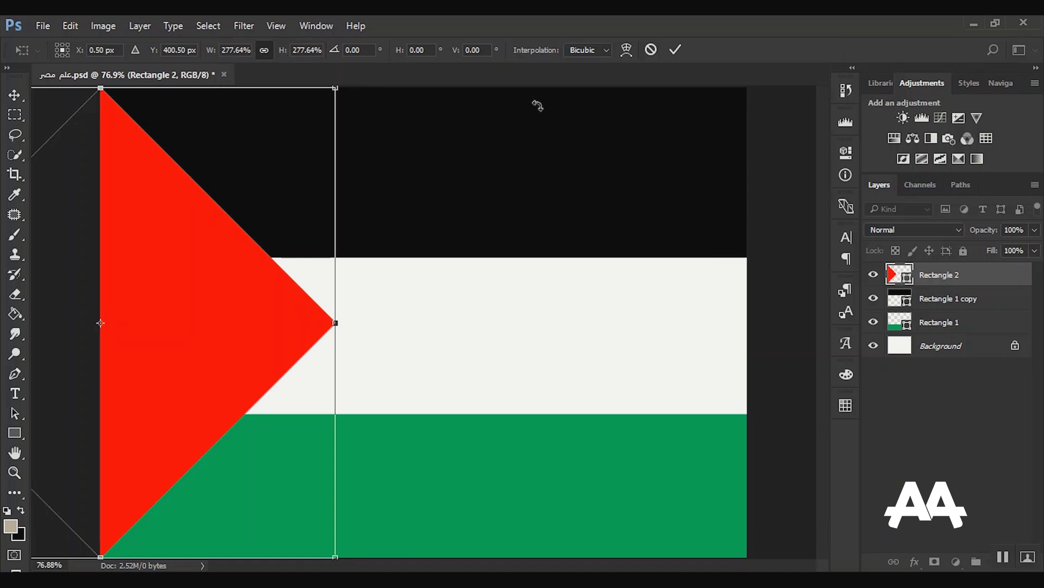
pyautogui.click(677, 49)
pyautogui.click(191, 46)
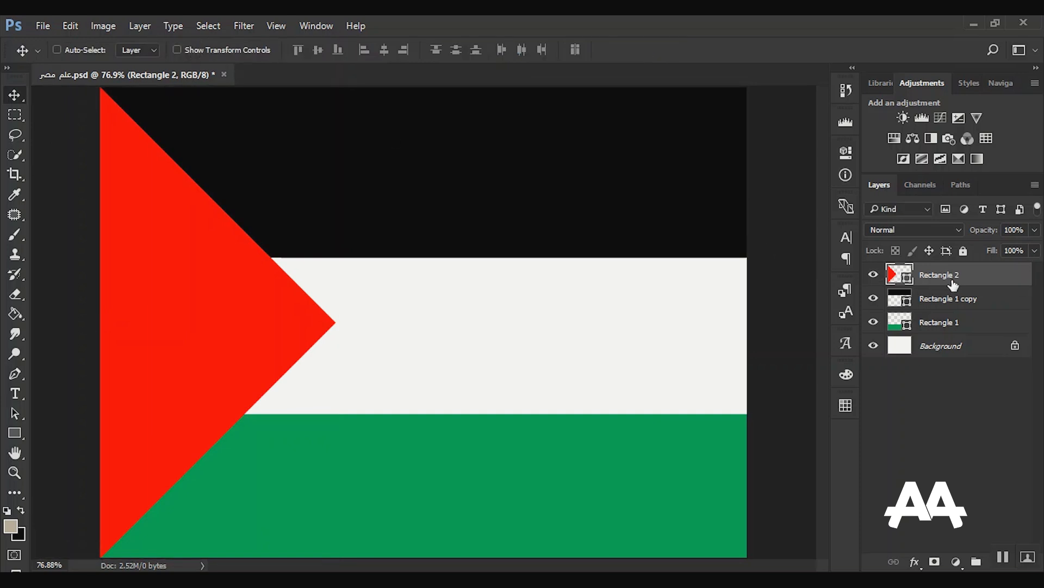
# - Try shifting the red triangle and the green stripe slightly, then remove all shape layers, keeping only the Background
pyautogui.moveTo(327, 278); pyautogui.dragTo(329, 285)
pyautogui.hotkey('ctrl', 'z')
pyautogui.click(925, 322)
pyautogui.moveTo(672, 397)
pyautogui.mouseDown()
pyautogui.moveTo(671, 369)
pyautogui.moveTo(673, 377)
pyautogui.mouseUp()
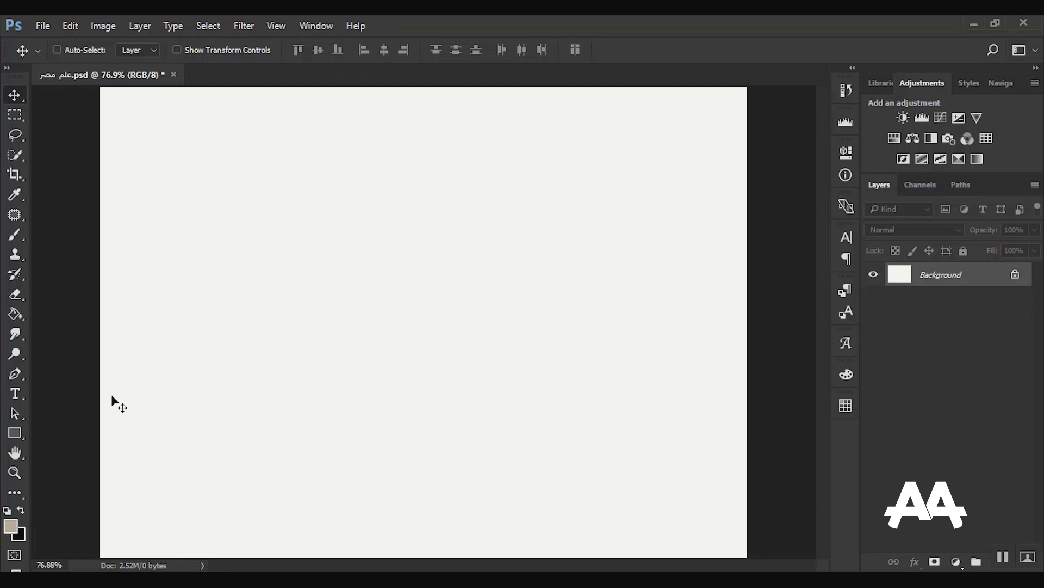
# - Draw four green rectangles of different sizes across the canvas, the last two about 56 × 54 px and 127 × 54 px
pyautogui.click(10, 430)
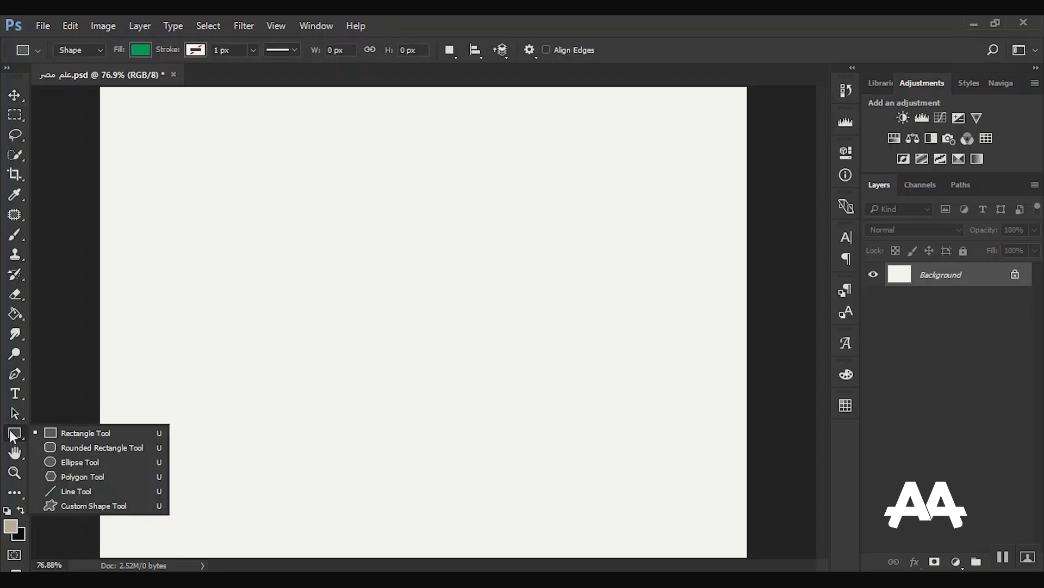
pyautogui.click(69, 432)
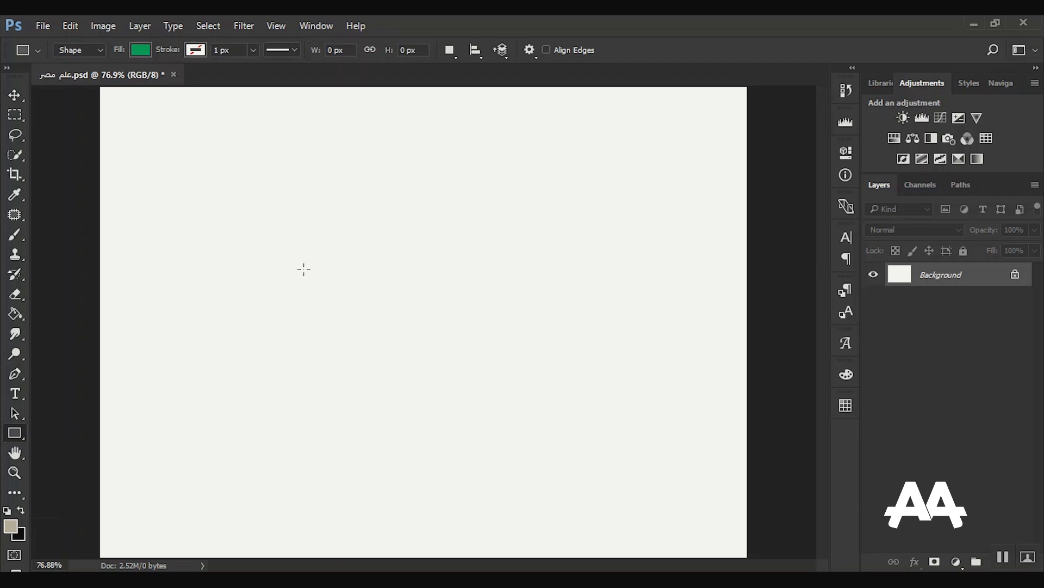
pyautogui.moveTo(161, 123); pyautogui.dragTo(267, 208)
pyautogui.moveTo(349, 192); pyautogui.dragTo(449, 350)
pyautogui.moveTo(540, 219); pyautogui.dragTo(574, 251)
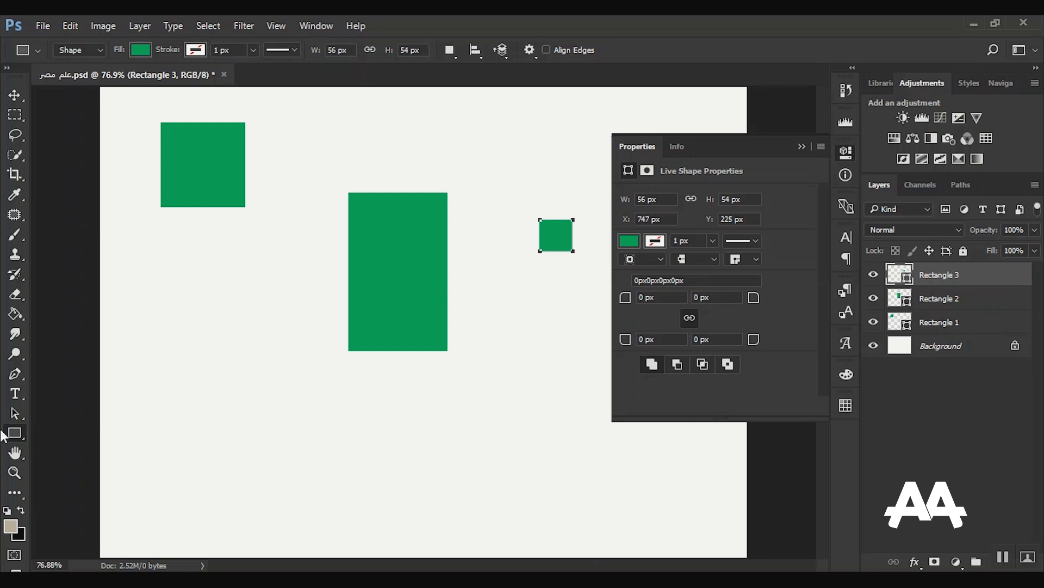
pyautogui.moveTo(654, 473); pyautogui.dragTo(729, 441)
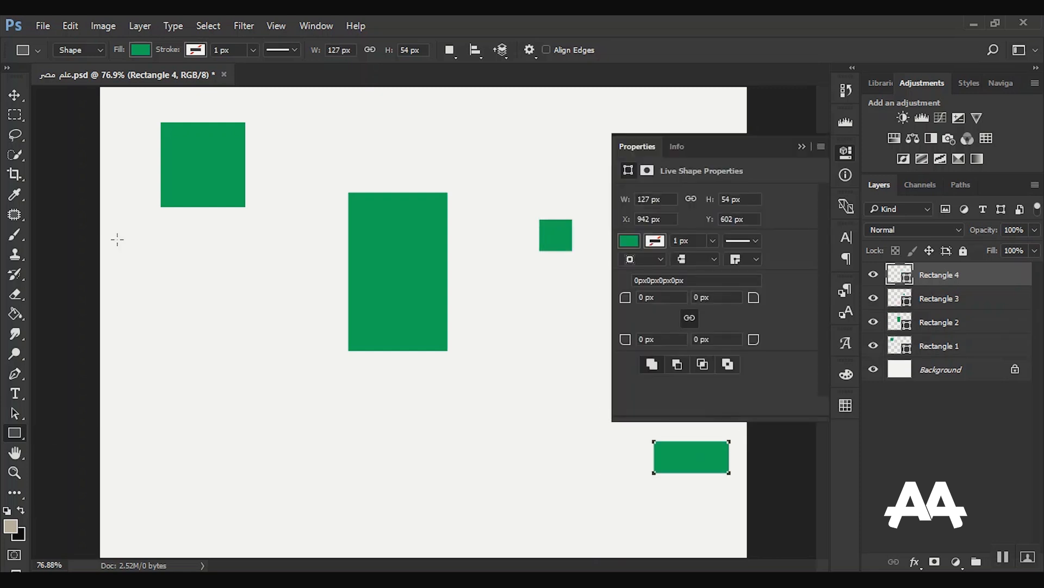
# - Select the Rectangle 4 layer and move its wide rectangle higher and slightly left, below the small square
pyautogui.click(14, 95)
pyautogui.click(952, 350)
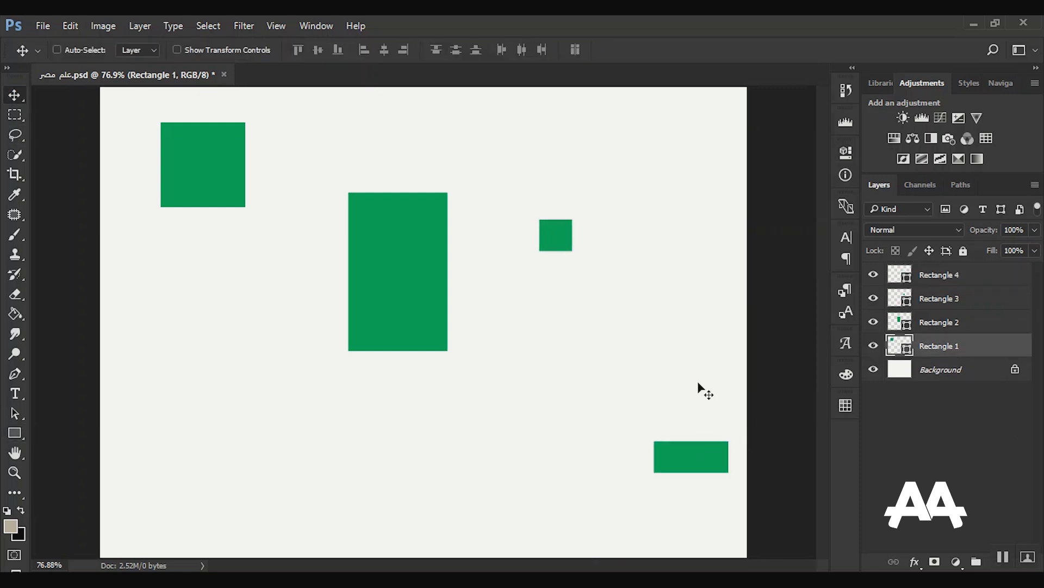
pyautogui.click(939, 274)
pyautogui.moveTo(751, 415); pyautogui.dragTo(711, 310)
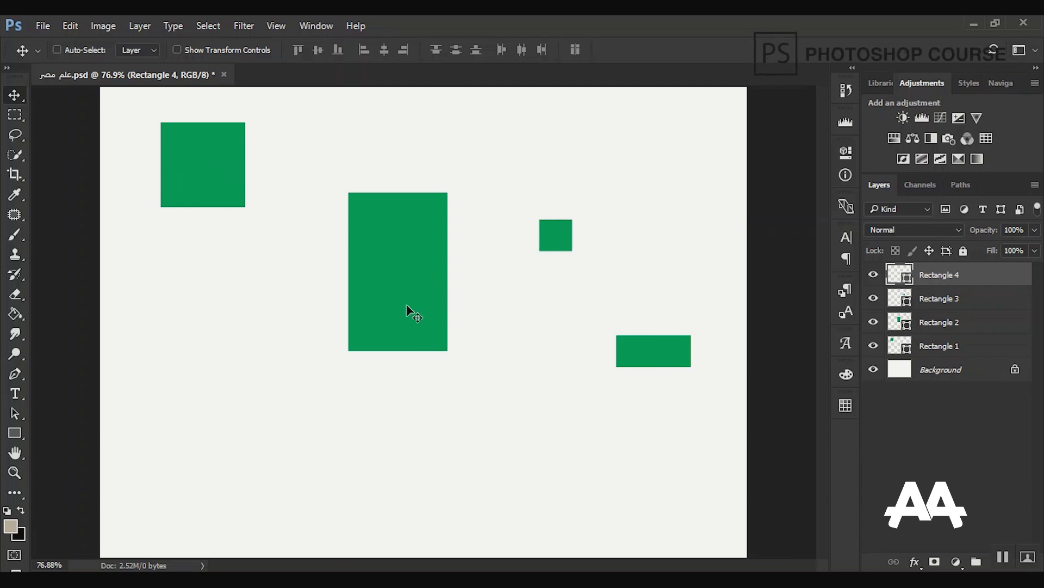
pyautogui.moveTo(624, 347); pyautogui.dragTo(614, 369)
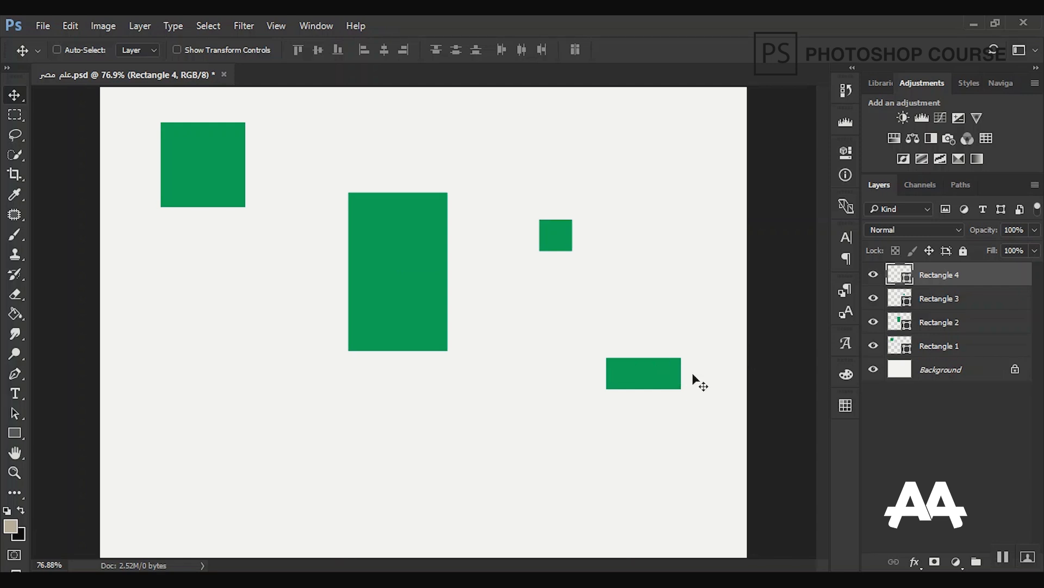
pyautogui.moveTo(655, 363); pyautogui.dragTo(683, 362)
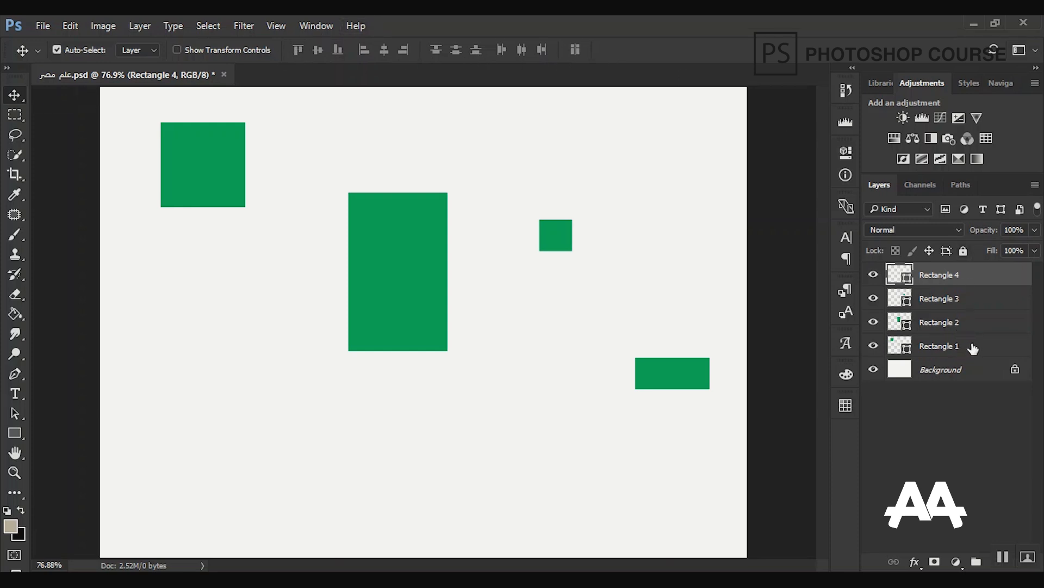
# - Select the four layers Rectangle 1 through Rectangle 4 together
pyautogui.keyDown('ctrl'); pyautogui.click(980, 304); pyautogui.keyUp('ctrl')
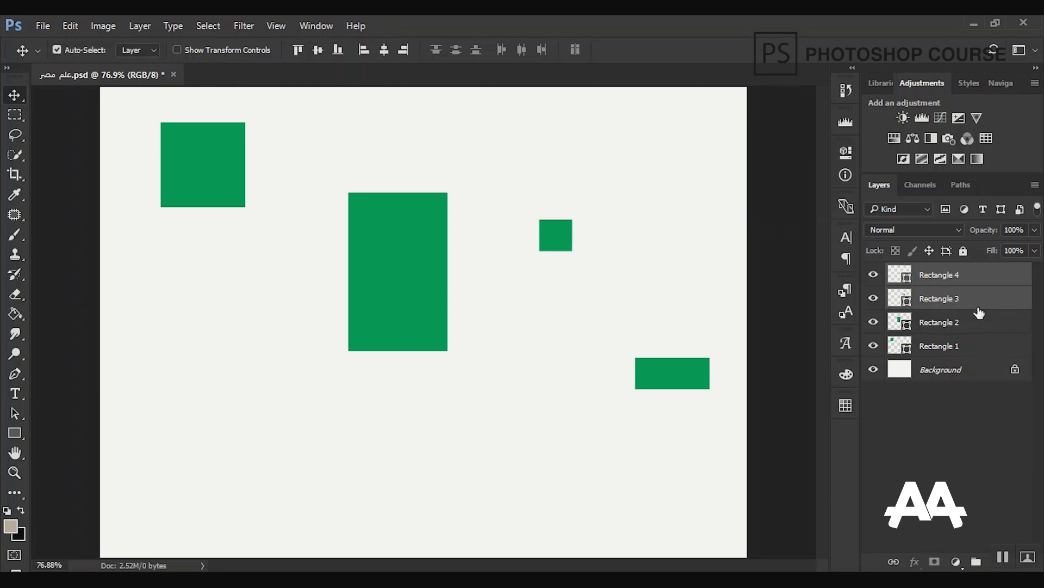
pyautogui.keyDown('ctrl'); pyautogui.click(978, 322); pyautogui.keyUp('ctrl')
pyautogui.keyDown('ctrl'); pyautogui.click(978, 349); pyautogui.keyUp('ctrl')
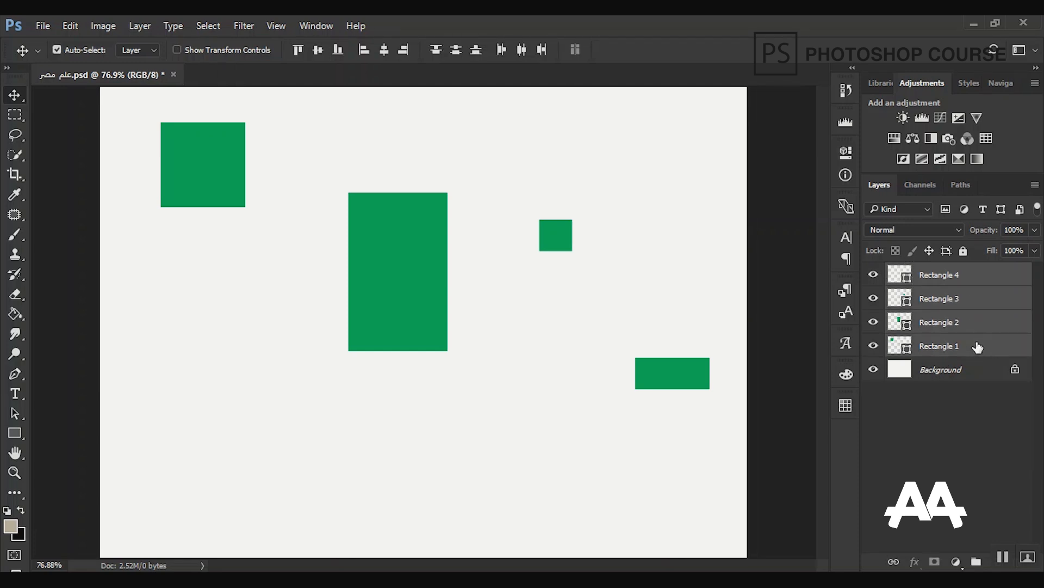
pyautogui.keyDown('ctrl'); pyautogui.click(977, 347); pyautogui.keyUp('ctrl')
pyautogui.keyDown('ctrl'); pyautogui.click(976, 322); pyautogui.keyUp('ctrl')
pyautogui.keyDown('ctrl'); pyautogui.click(975, 299); pyautogui.keyUp('ctrl')
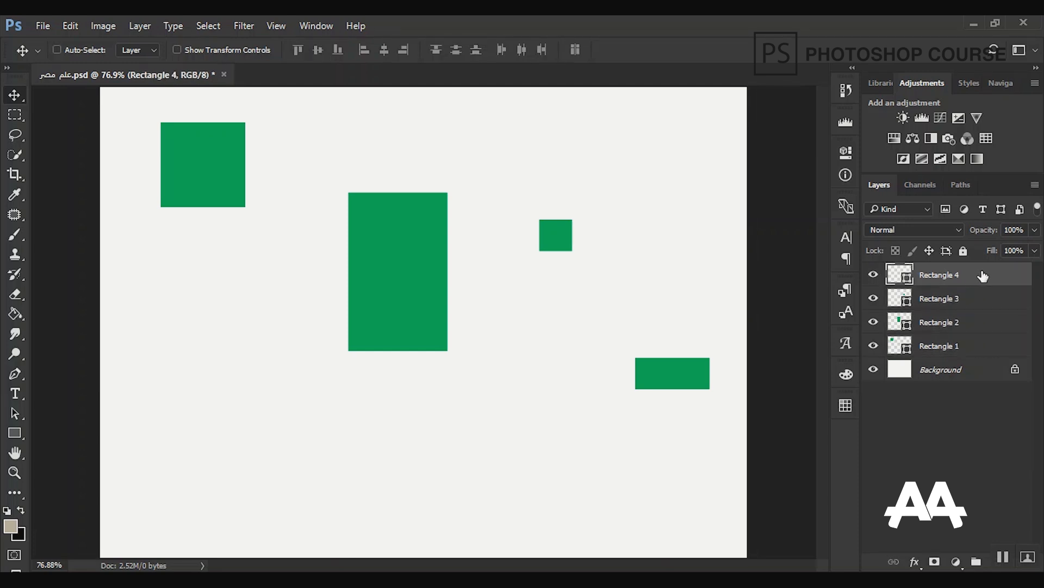
pyautogui.keyDown('shift'); pyautogui.click(978, 350); pyautogui.keyUp('shift')
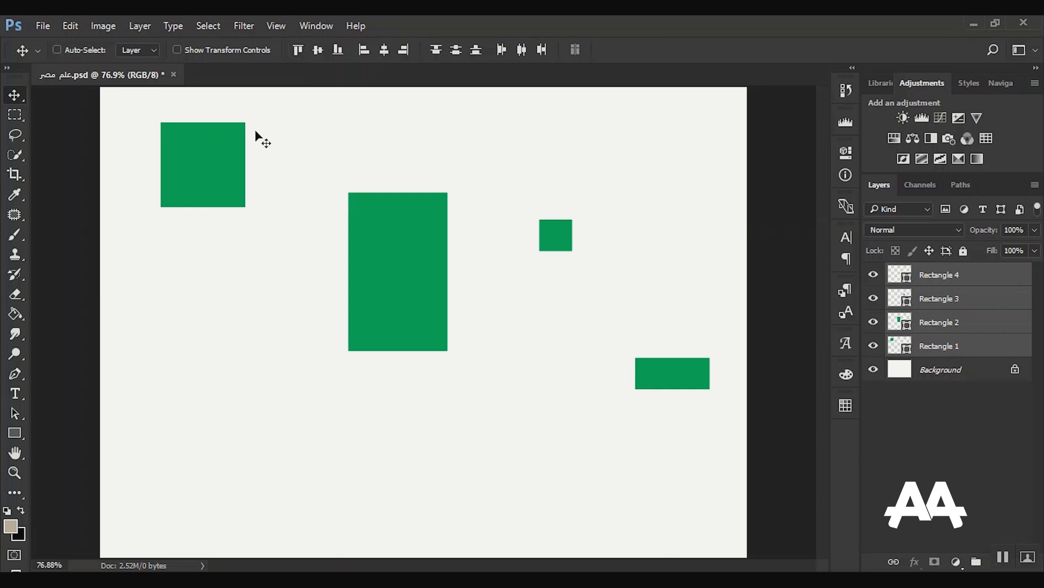
# - Try aligning the four rectangles by their top edges and by their vertical centers, undoing each alignment
pyautogui.click(298, 49)
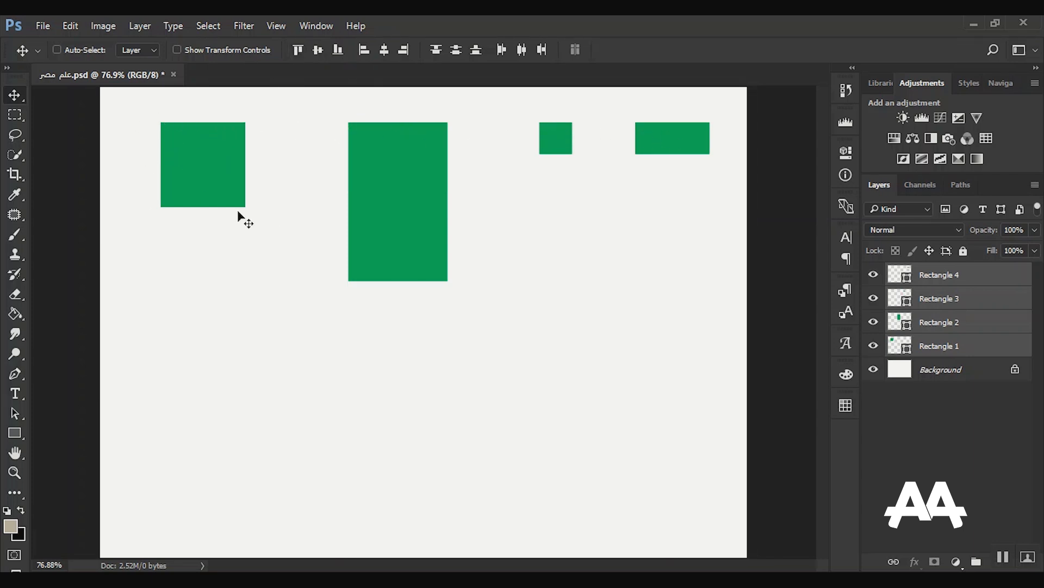
pyautogui.press('ctrl')
pyautogui.hotkey('ctrl', 'z')
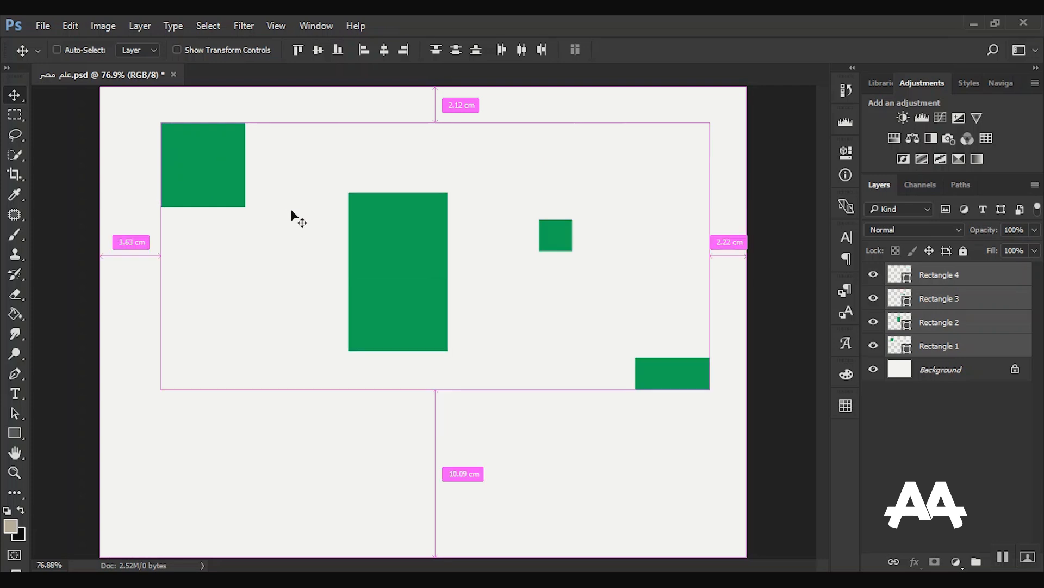
pyautogui.click(318, 50)
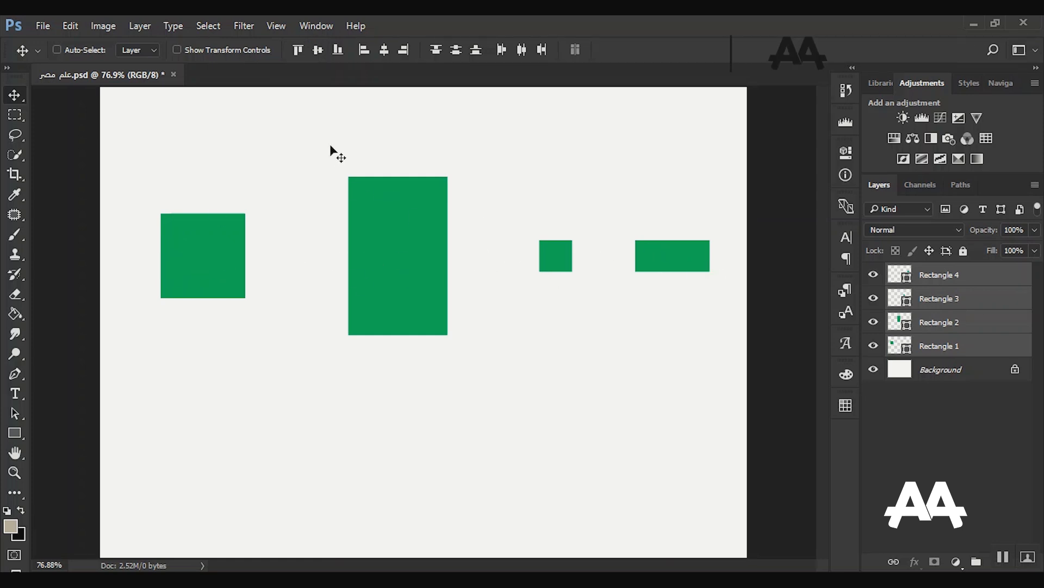
pyautogui.hotkey('ctrl', 'z')
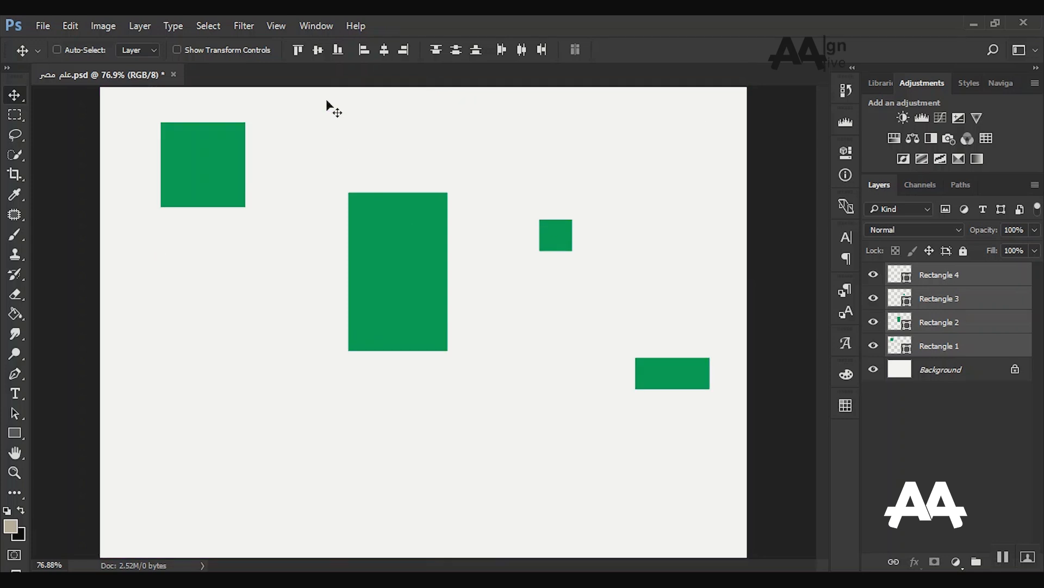
# - Try aligning the four rectangles by their bottom edges and undo the alignment
pyautogui.click(339, 50)
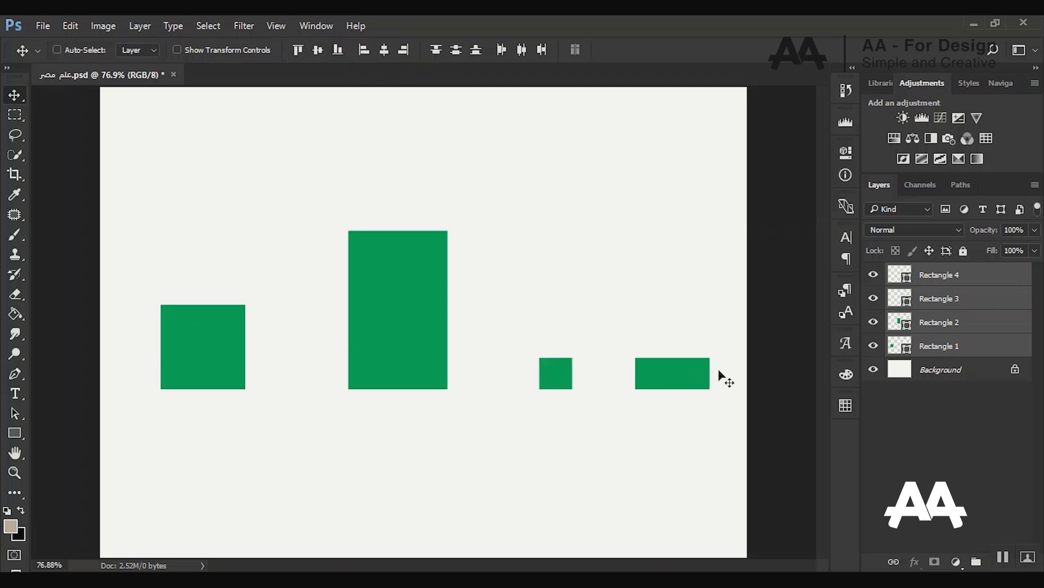
pyautogui.hotkey('ctrl', 'z')
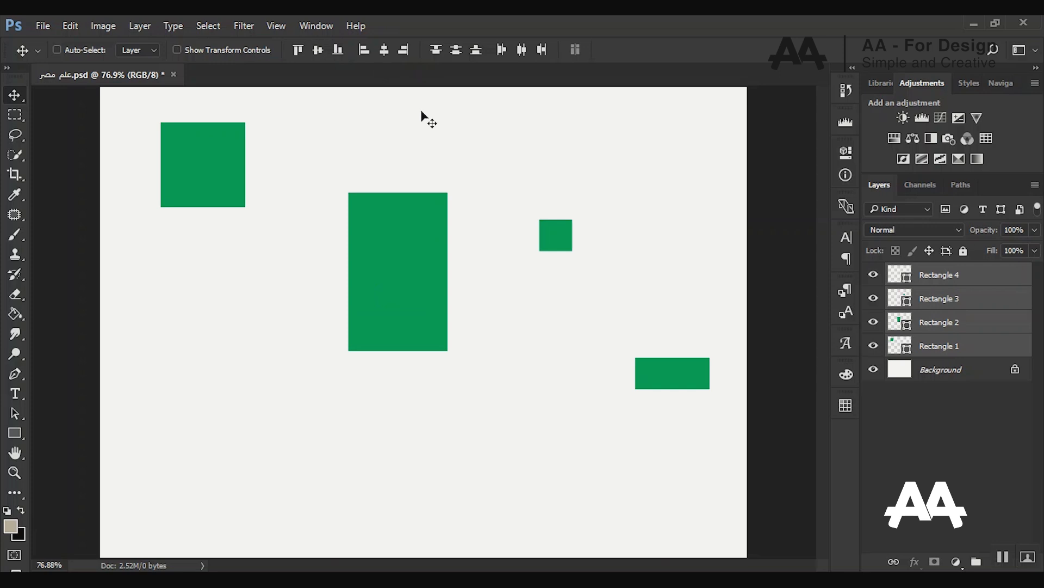
# - Move the four rectangles individually into a loose diagonal from the canvas's upper-left corner to its lower-right corner
pyautogui.moveTo(661, 370); pyautogui.dragTo(670, 506)
pyautogui.click(925, 299)
pyautogui.moveTo(148, 143); pyautogui.dragTo(179, 342)
pyautogui.click(912, 350)
pyautogui.moveTo(213, 190)
pyautogui.mouseDown()
pyautogui.moveTo(217, 168)
pyautogui.moveTo(214, 177)
pyautogui.mouseUp()
pyautogui.click(920, 321)
pyautogui.moveTo(513, 321); pyautogui.dragTo(485, 324)
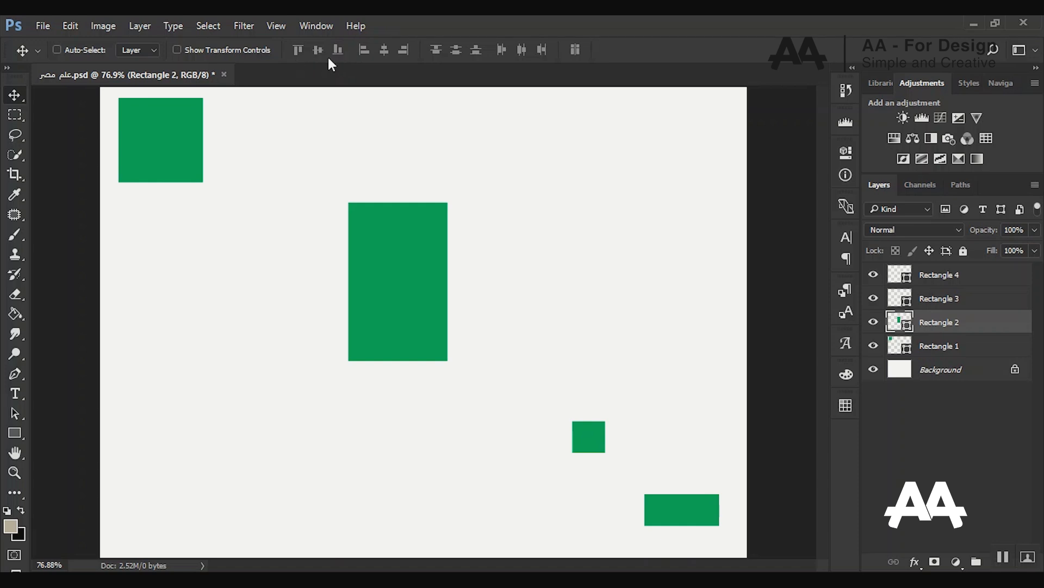
# - Select layers Rectangle 1 through Rectangle 4 and try left-edge, horizontal-center and right-edge alignment, undoing each one
pyautogui.click(950, 346)
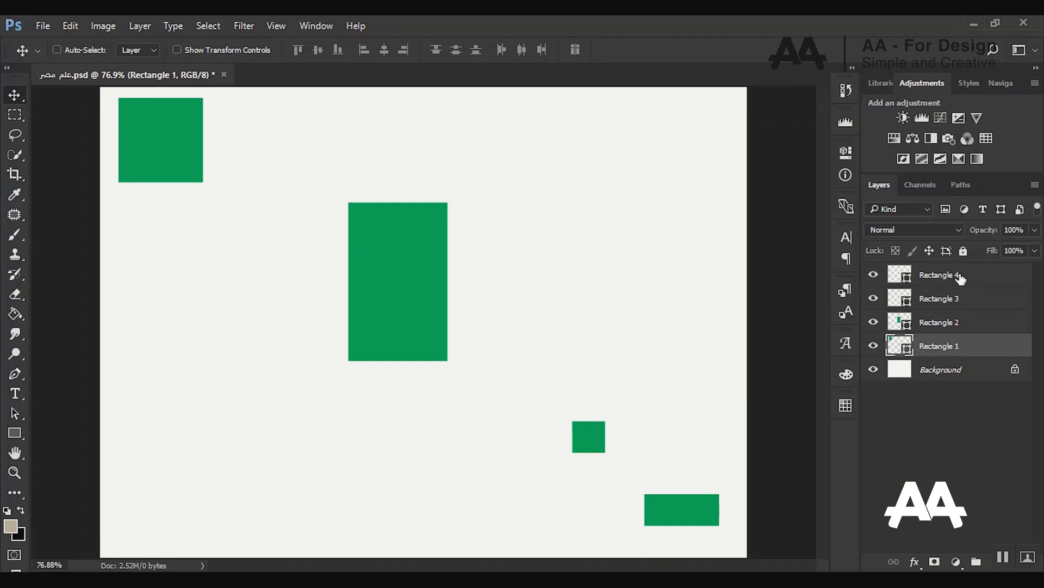
pyautogui.keyDown('shift'); pyautogui.click(958, 275); pyautogui.keyUp('shift')
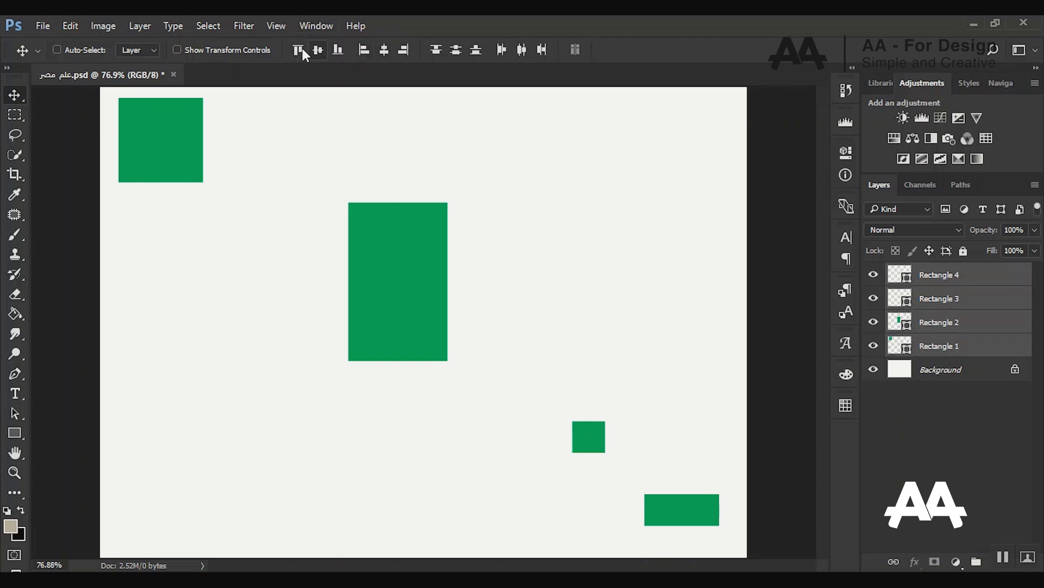
pyautogui.click(362, 50)
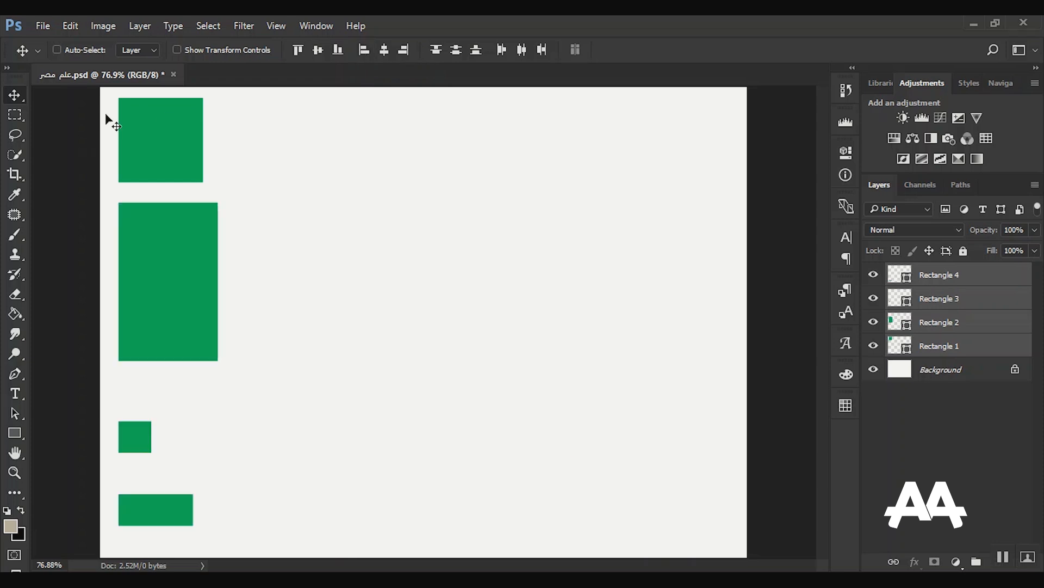
pyautogui.hotkey('ctrl', 'z')
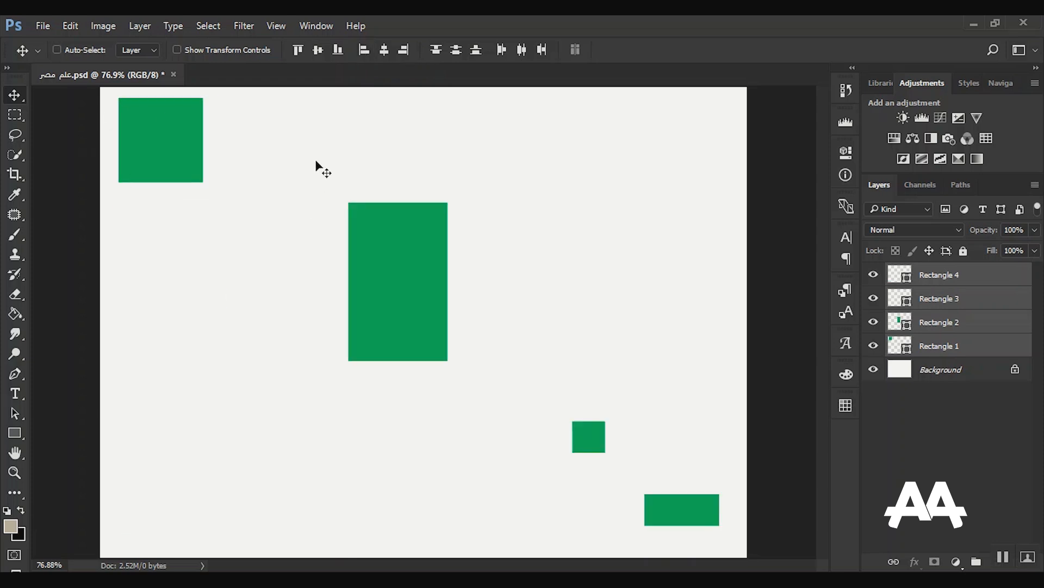
pyautogui.click(383, 51)
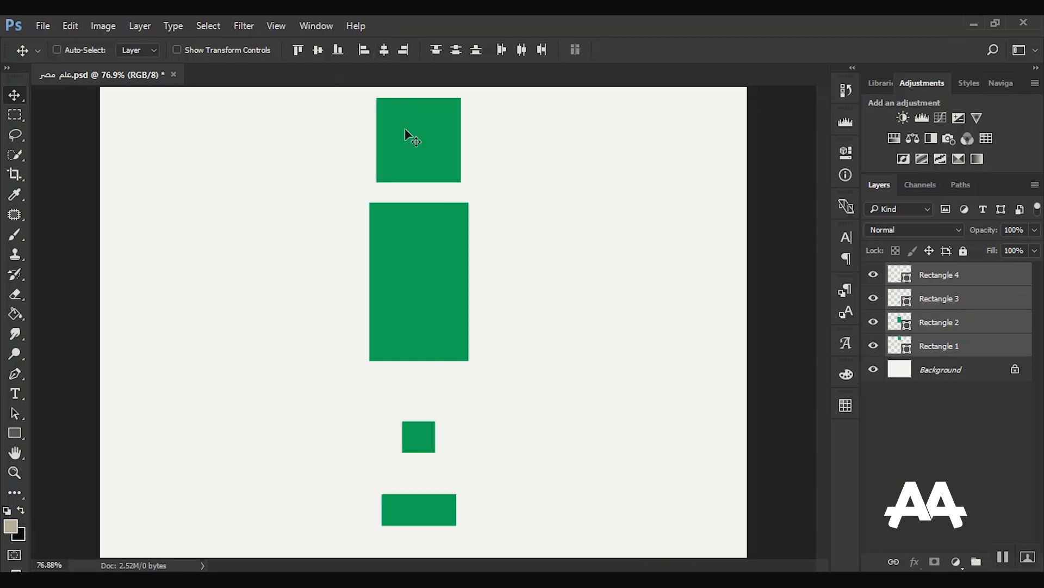
pyautogui.hotkey('ctrl', 'z')
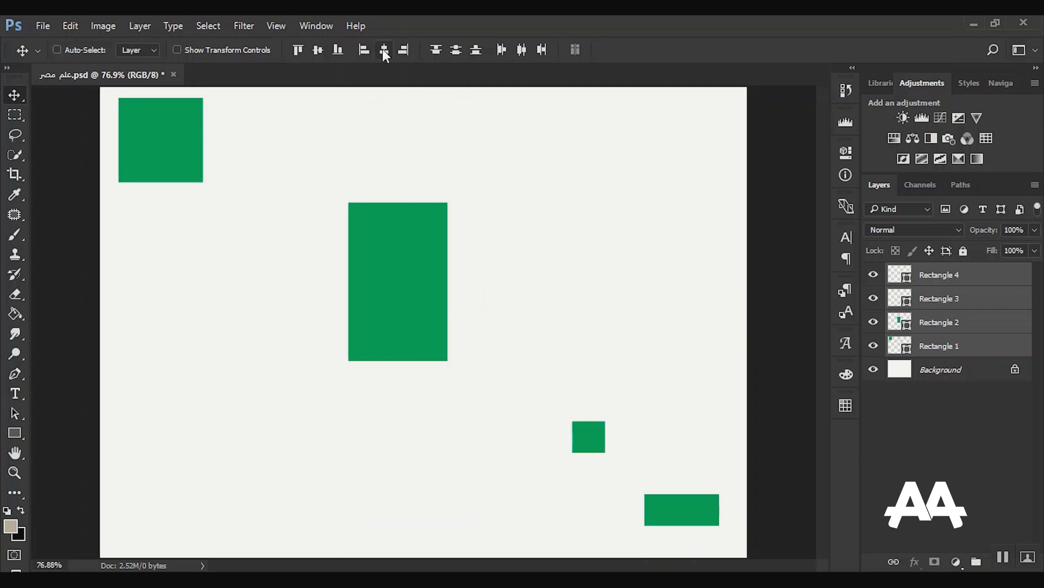
pyautogui.click(406, 51)
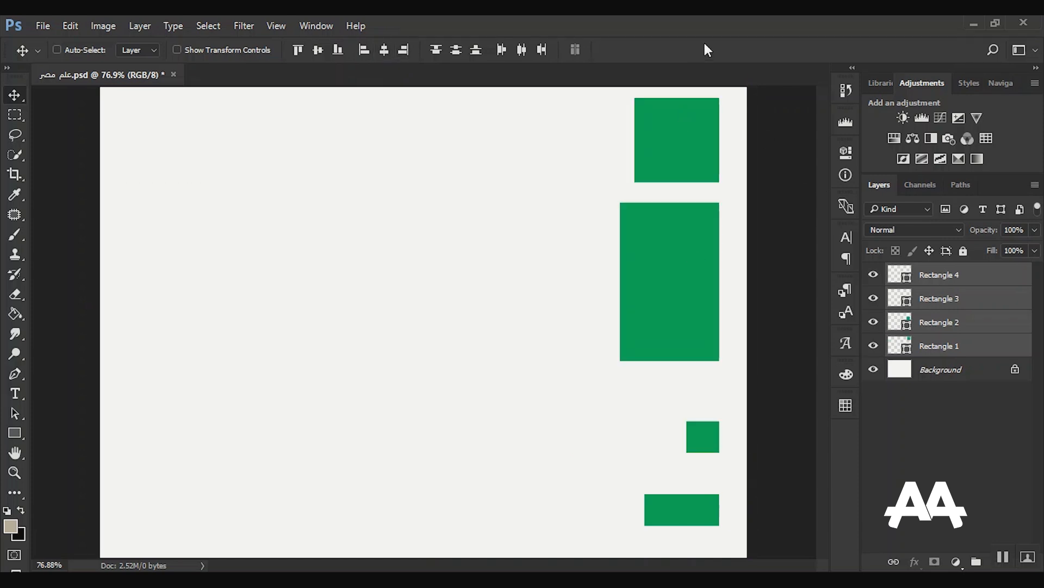
pyautogui.hotkey('ctrl', 'z')
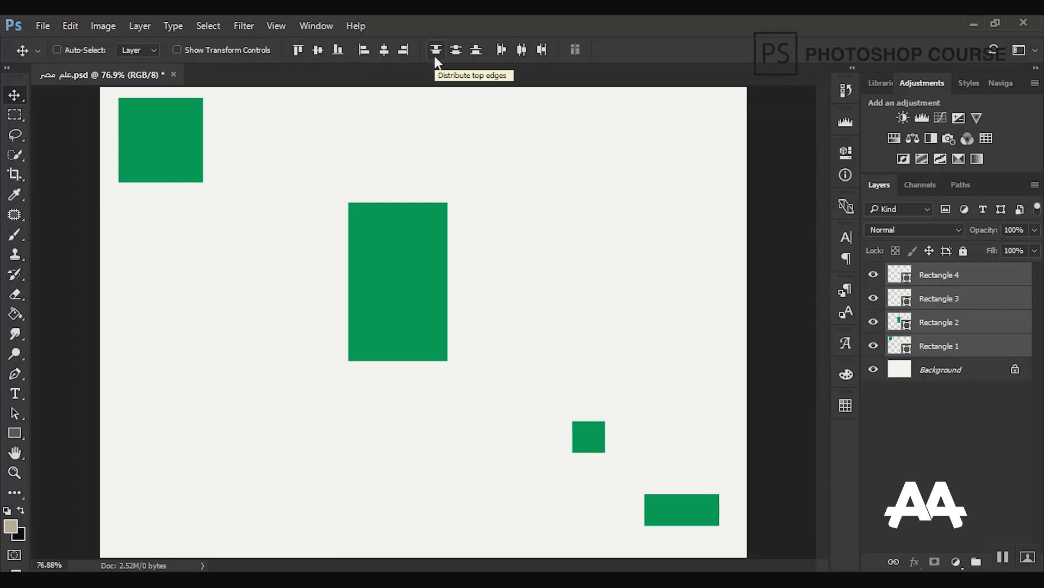
# - Delete the four rectangles and draw one small green square near the canvas's upper-left corner
pyautogui.press('Delete')
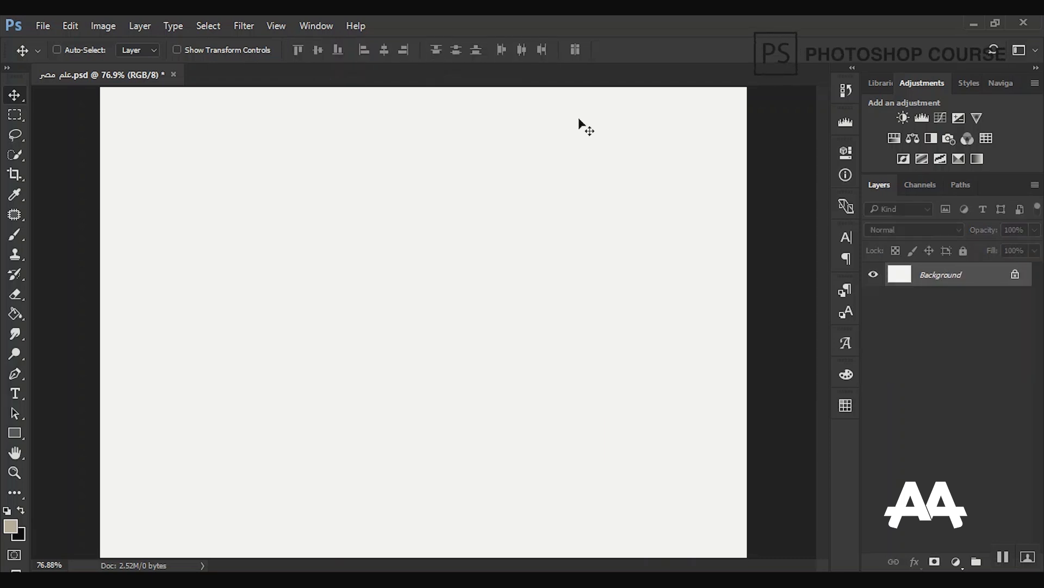
pyautogui.click(14, 432)
pyautogui.moveTo(199, 144); pyautogui.dragTo(263, 139)
pyautogui.press('v')
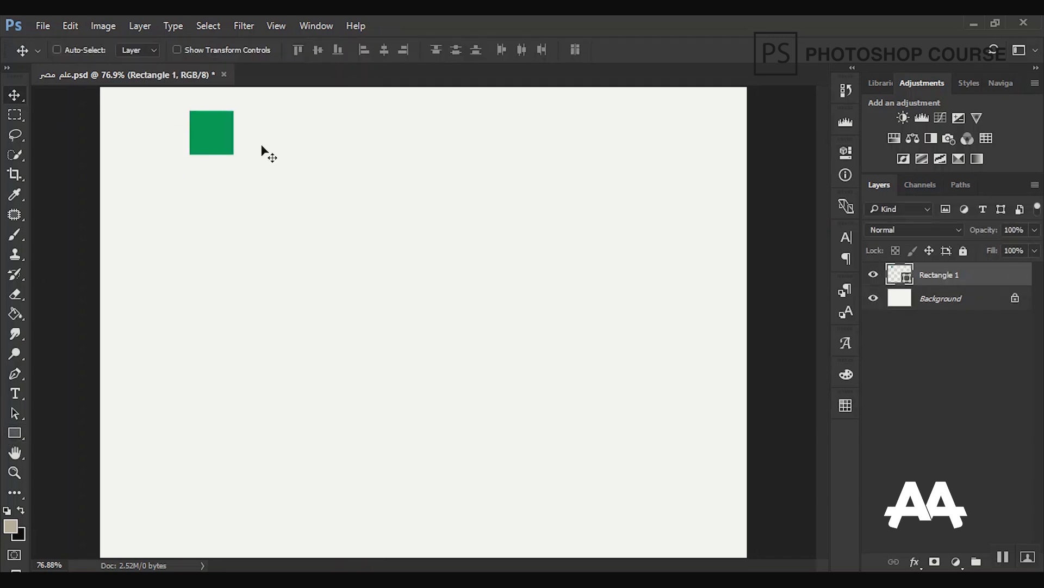
# - Duplicate the square's layer as Rectangle 1 copy, try moving it downward, and delete the copy
pyautogui.rightClick(974, 281)
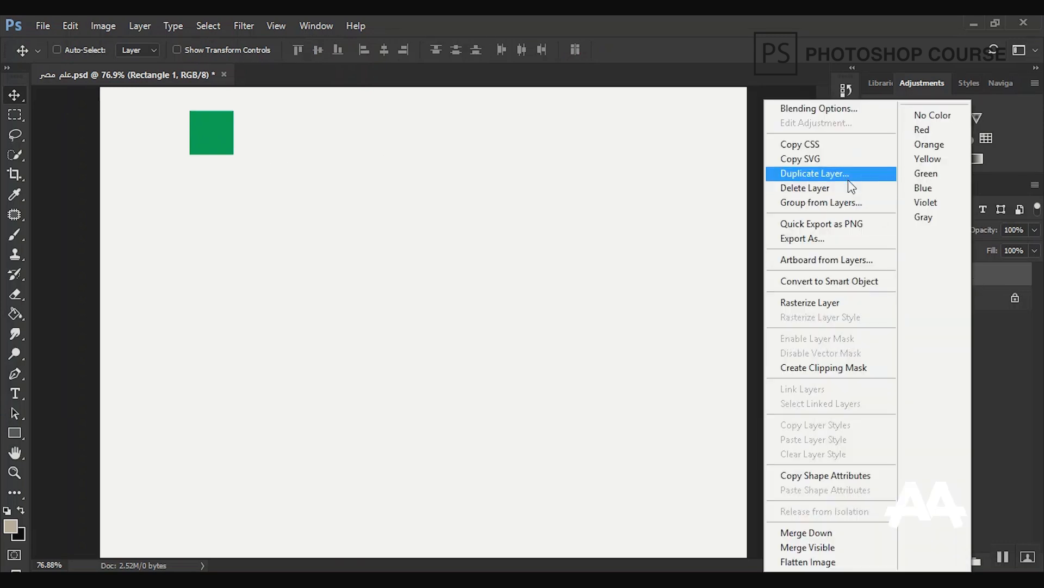
pyautogui.click(811, 173)
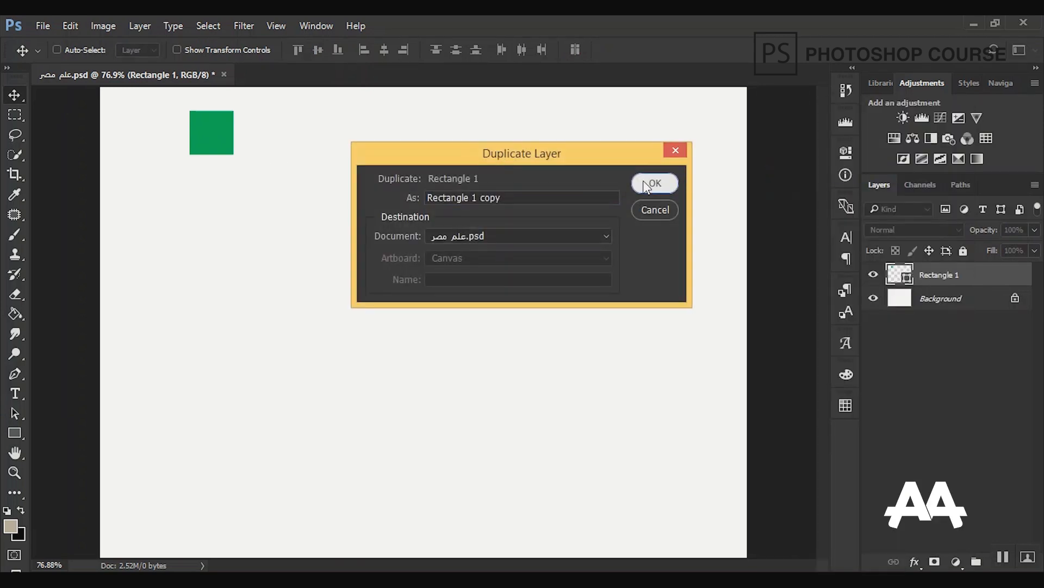
pyautogui.click(645, 186)
pyautogui.moveTo(224, 139); pyautogui.dragTo(224, 207)
pyautogui.hotkey('ctrl', 'z')
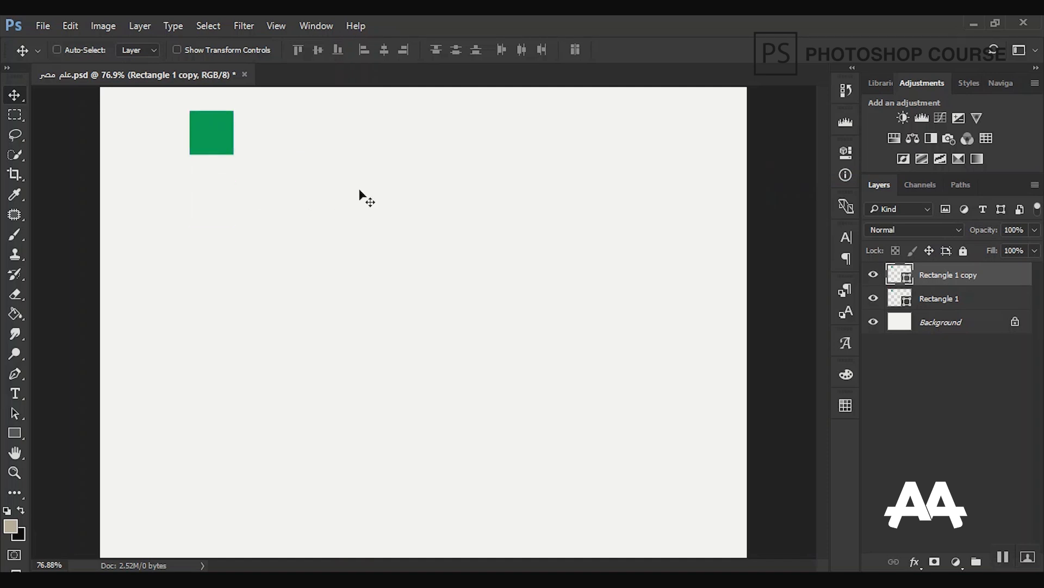
pyautogui.press('Delete')
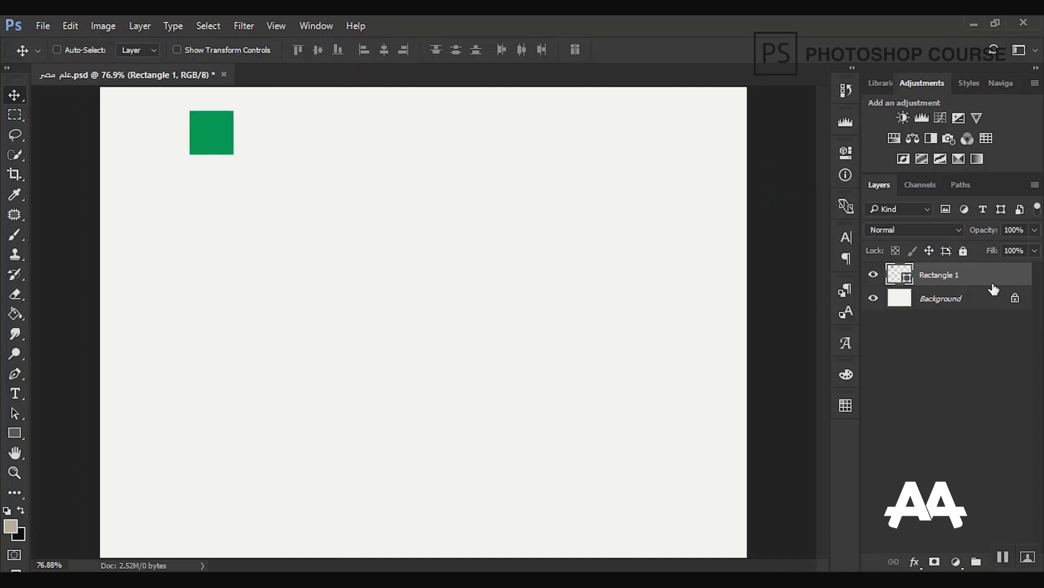
# - Duplicate the square five times, stacking three copies in a column below it and placing two lower down toward the right
pyautogui.hotkey('ctrl', 'j')
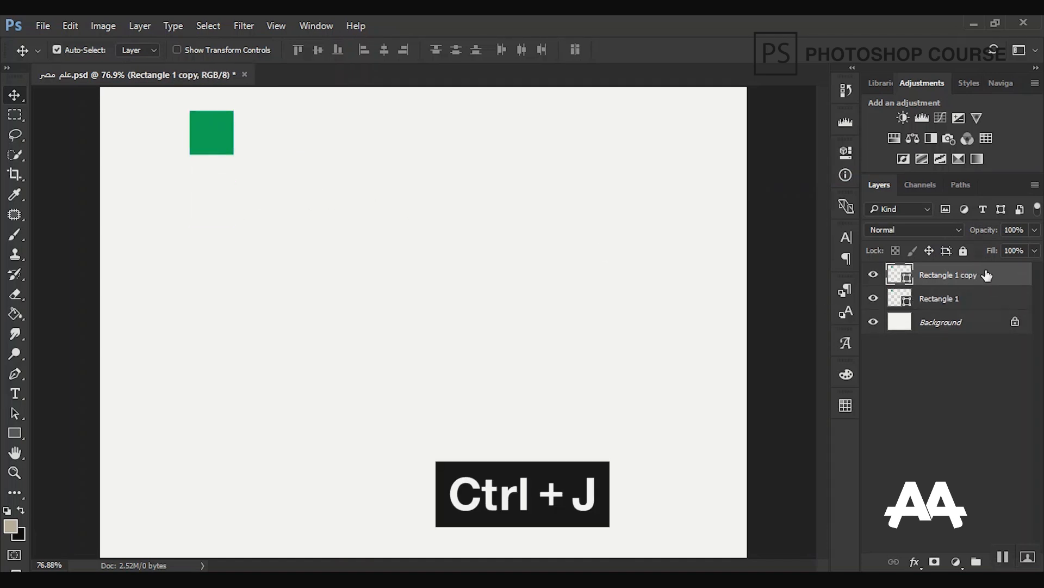
pyautogui.moveTo(289, 150); pyautogui.dragTo(310, 210)
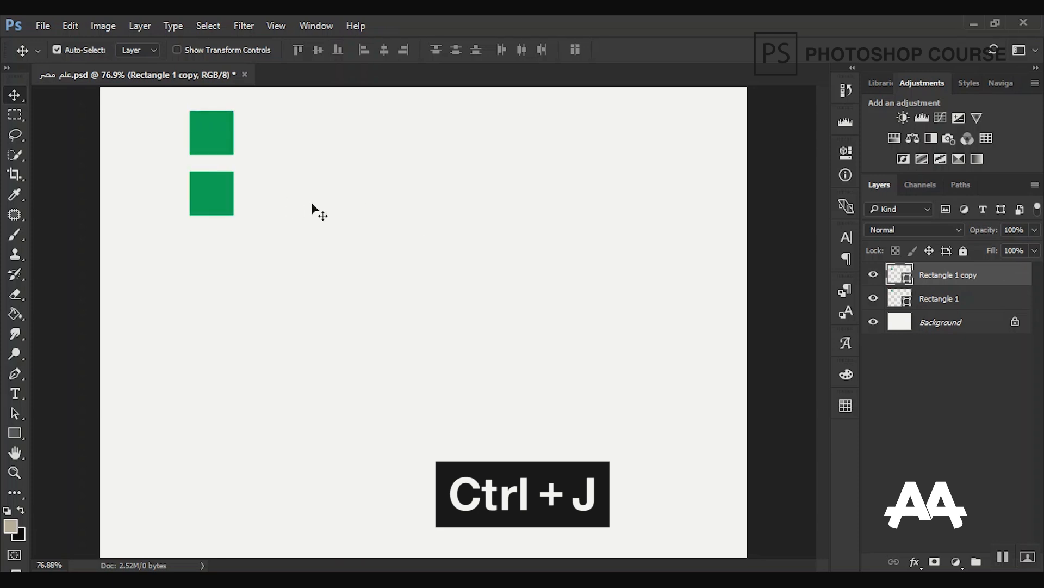
pyautogui.moveTo(239, 153); pyautogui.dragTo(245, 207)
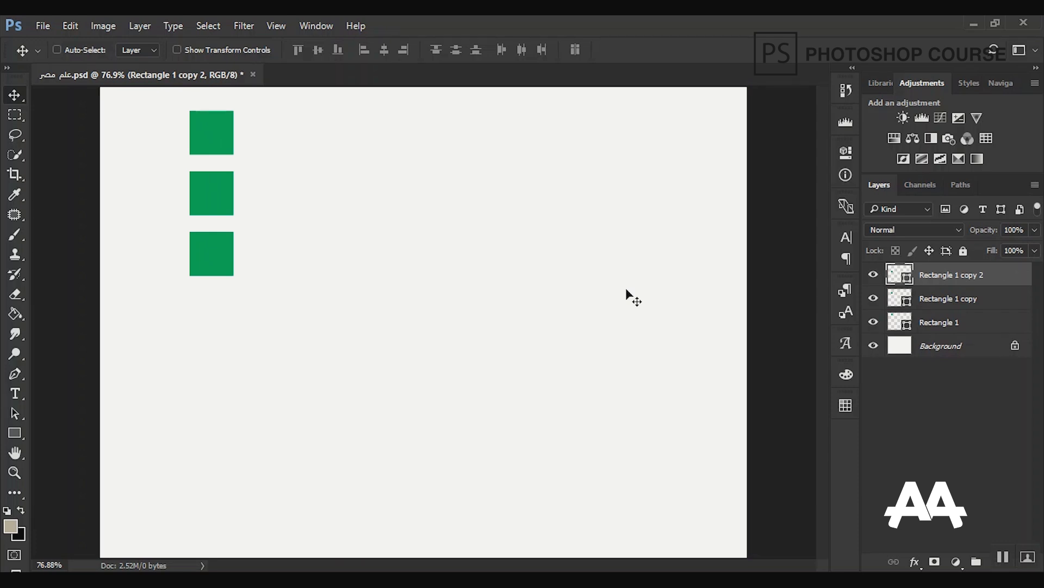
pyautogui.press('alt')
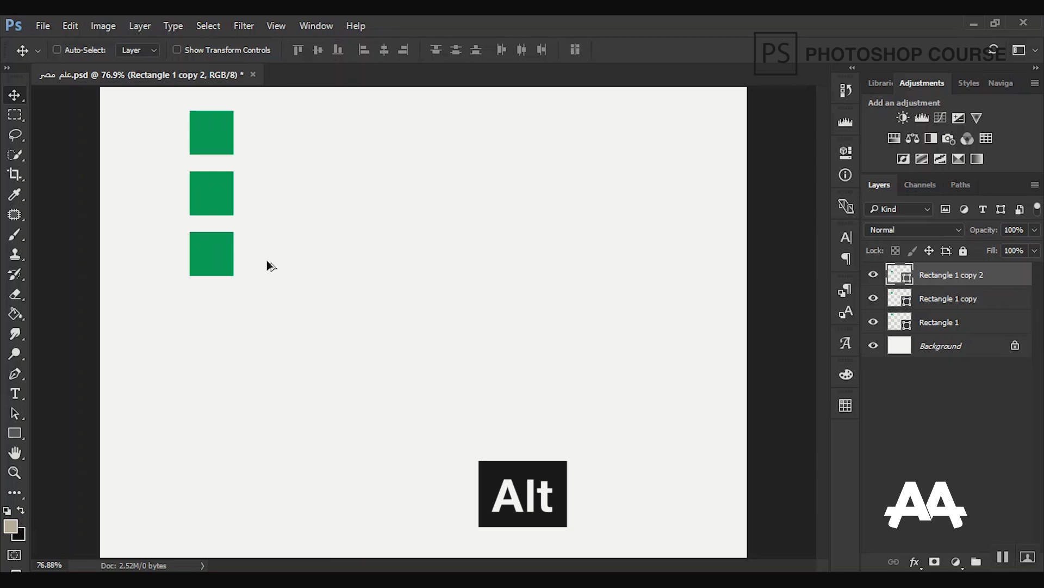
pyautogui.moveTo(215, 259); pyautogui.dragTo(216, 313)
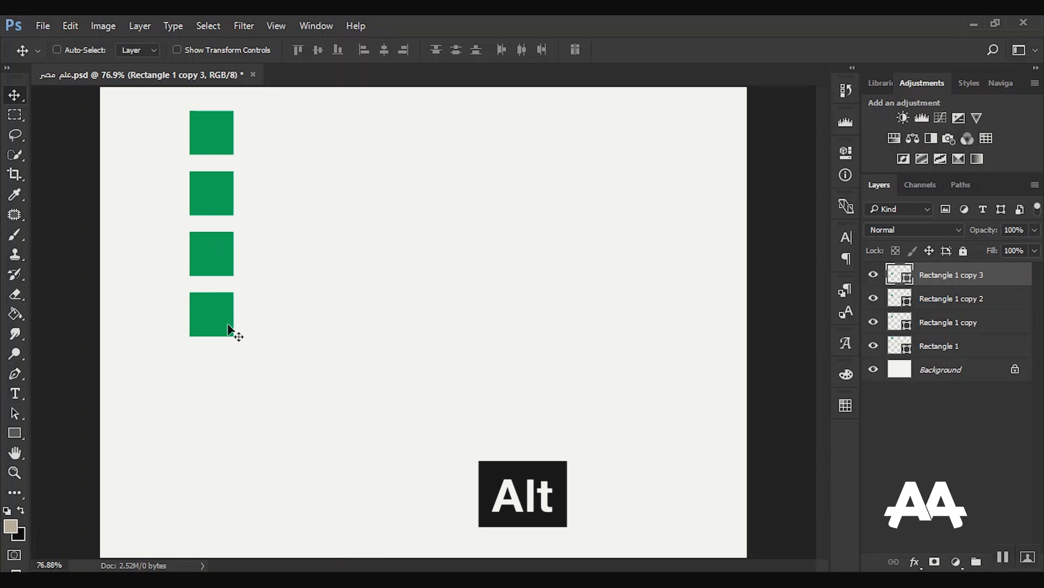
pyautogui.moveTo(217, 306); pyautogui.dragTo(352, 398)
# - Scatter the upper four squares, Rectangle 1 through Rectangle 1 copy 3, to different horizontal positions on the canvas
pyautogui.click(939, 297)
pyautogui.click(942, 330)
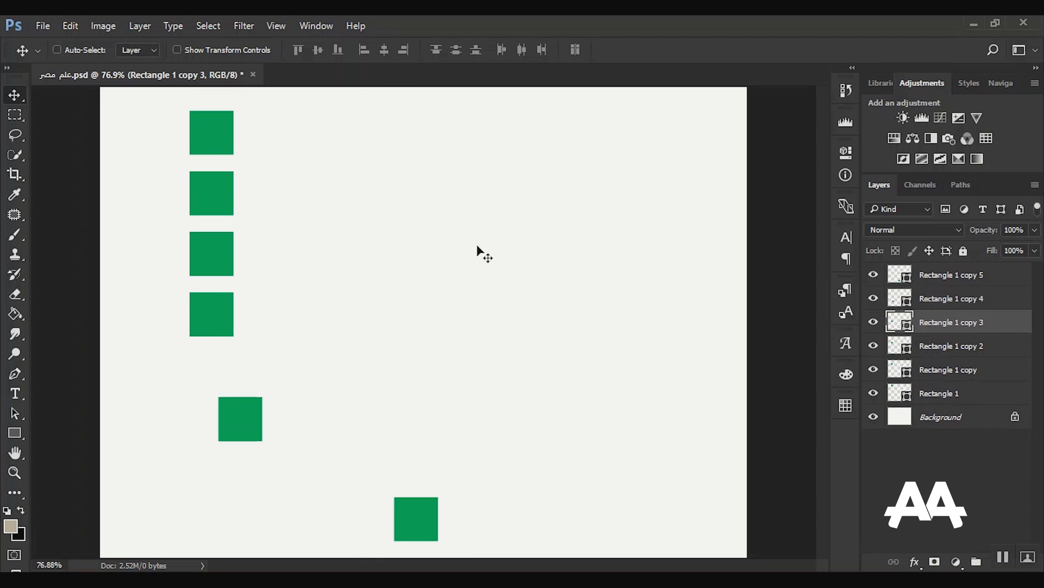
pyautogui.moveTo(401, 245); pyautogui.dragTo(340, 245)
pyautogui.hotkey('alt', '[')
pyautogui.moveTo(319, 210); pyautogui.dragTo(505, 192)
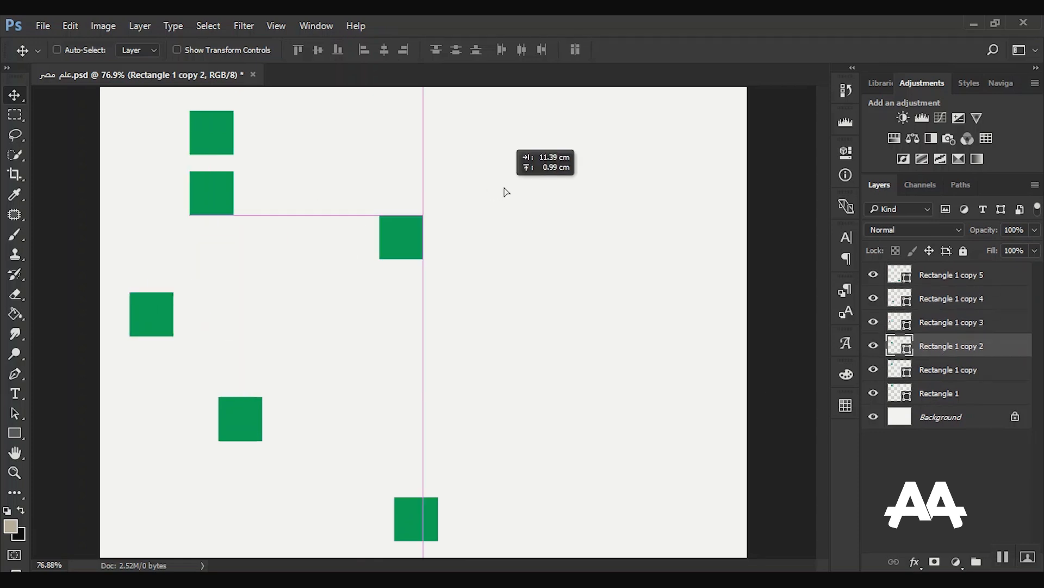
pyautogui.click(941, 370)
pyautogui.moveTo(384, 227); pyautogui.dragTo(325, 210)
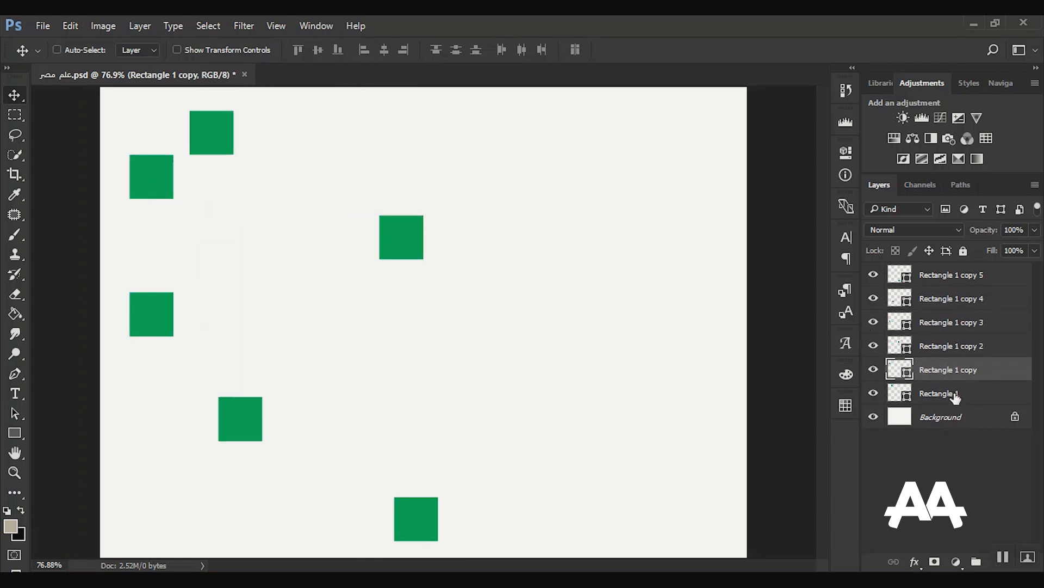
pyautogui.click(955, 397)
pyautogui.moveTo(327, 163); pyautogui.dragTo(378, 148)
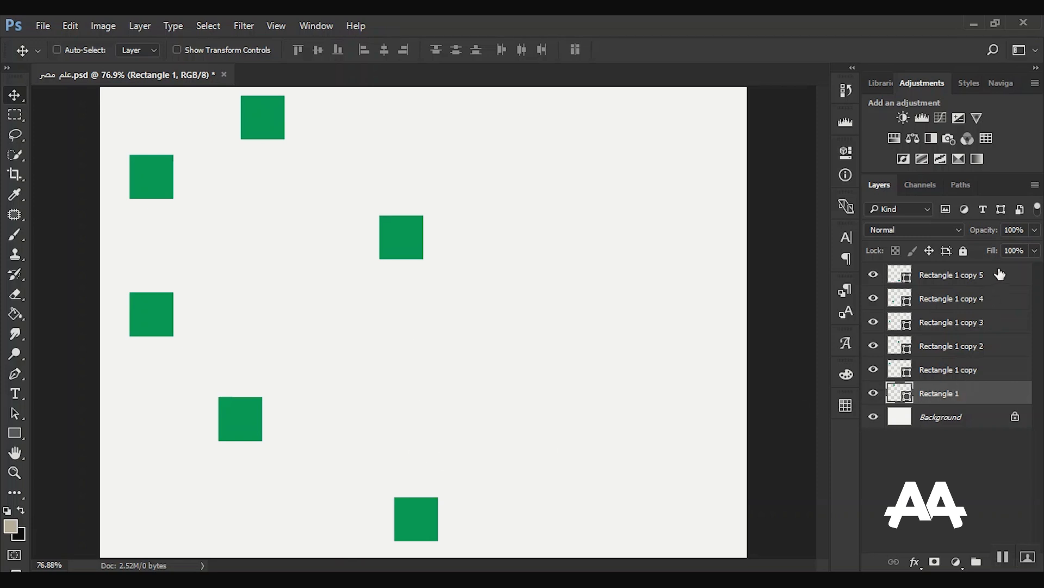
# - Align all six squares by their horizontal centers, then try distributing them by vertical centers and undo the distribution
pyautogui.keyDown('shift'); pyautogui.click(999, 279); pyautogui.keyUp('shift')
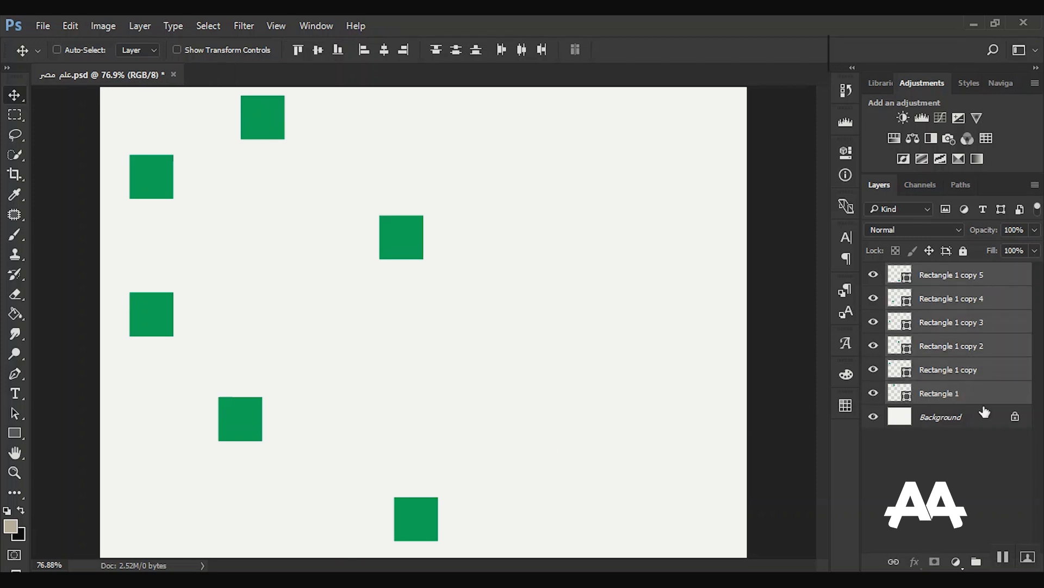
pyautogui.click(383, 50)
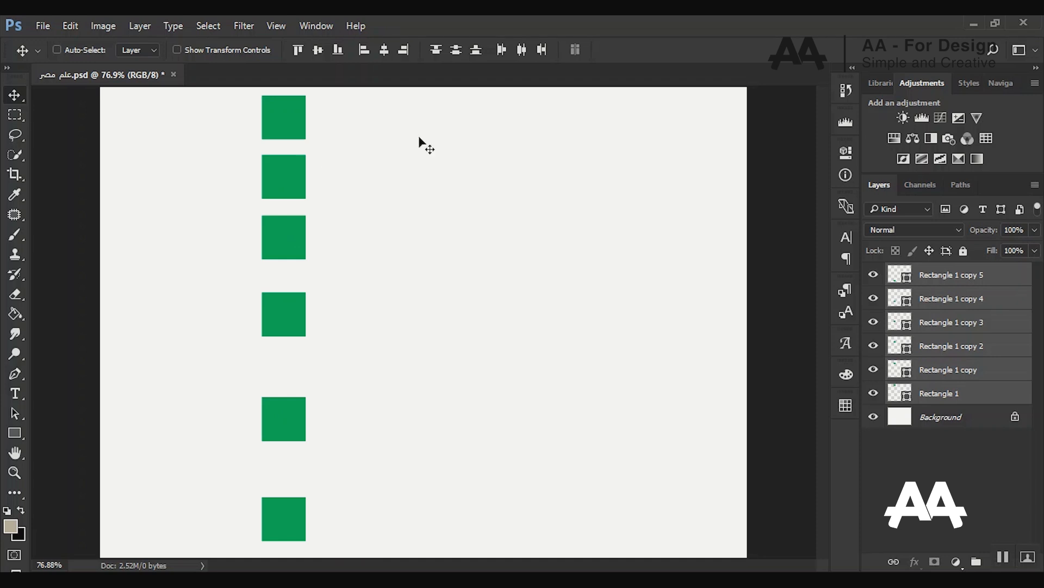
pyautogui.click(456, 50)
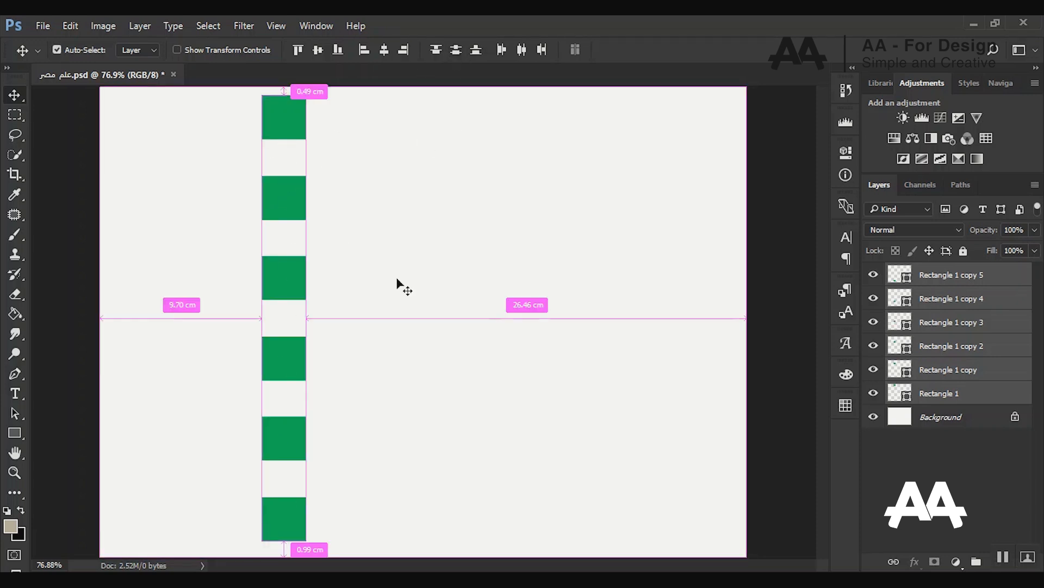
pyautogui.hotkey('ctrl', 'z')
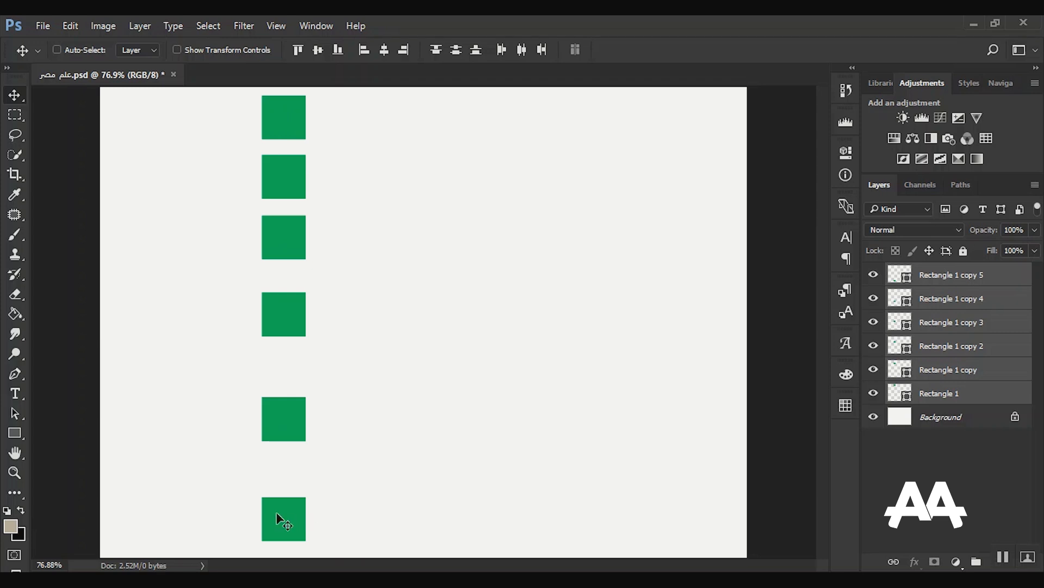
# - Delete the five copied square layers and move the remaining Rectangle 1 square slightly down and left
pyautogui.click(981, 276)
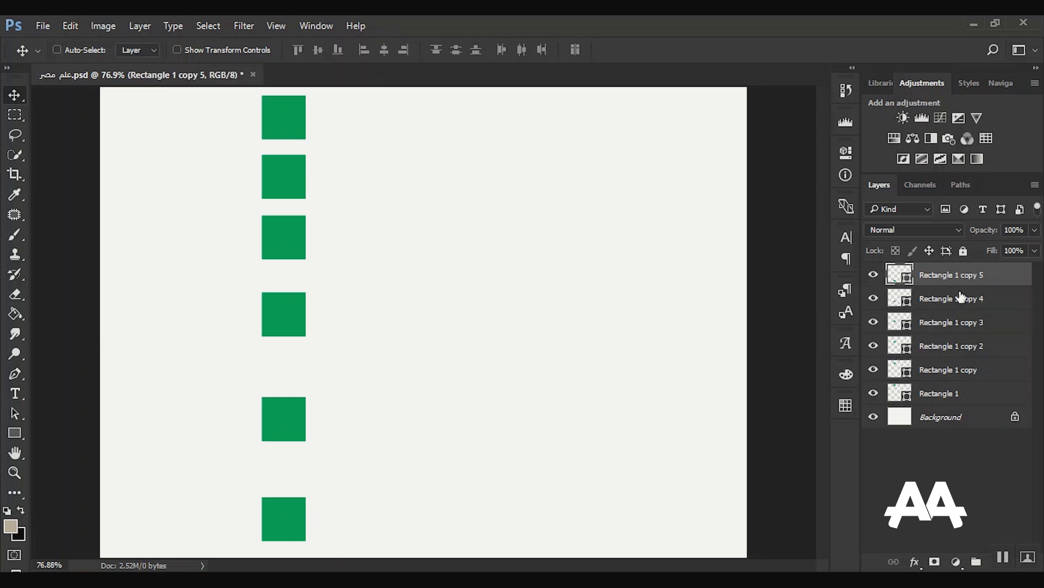
pyautogui.keyDown('shift'); pyautogui.click(979, 367); pyautogui.keyUp('shift')
pyautogui.press('Delete')
pyautogui.moveTo(273, 125); pyautogui.dragTo(275, 149)
pyautogui.hotkey('ctrl', 'z')
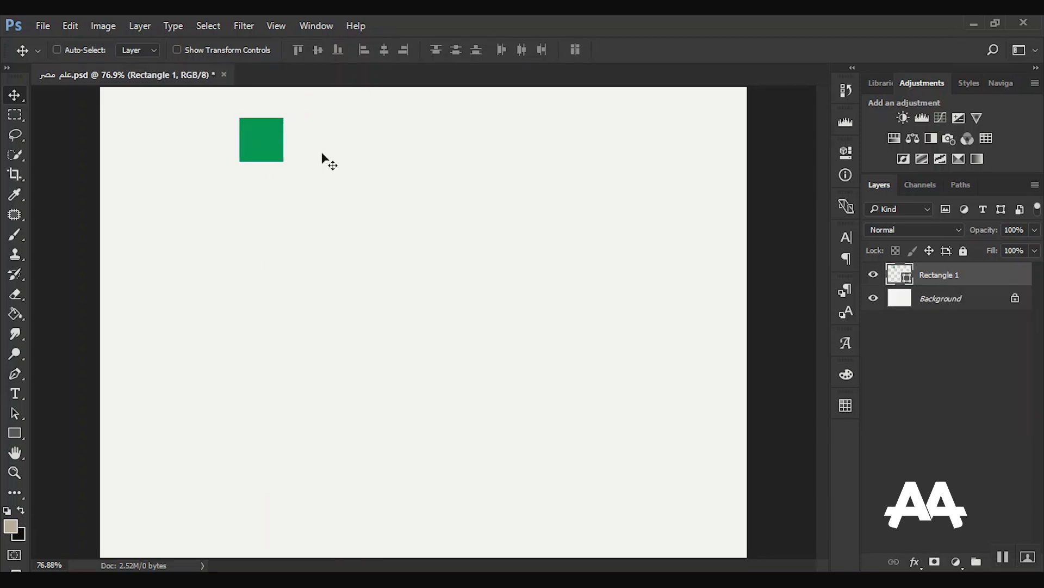
pyautogui.moveTo(255, 144); pyautogui.dragTo(255, 137)
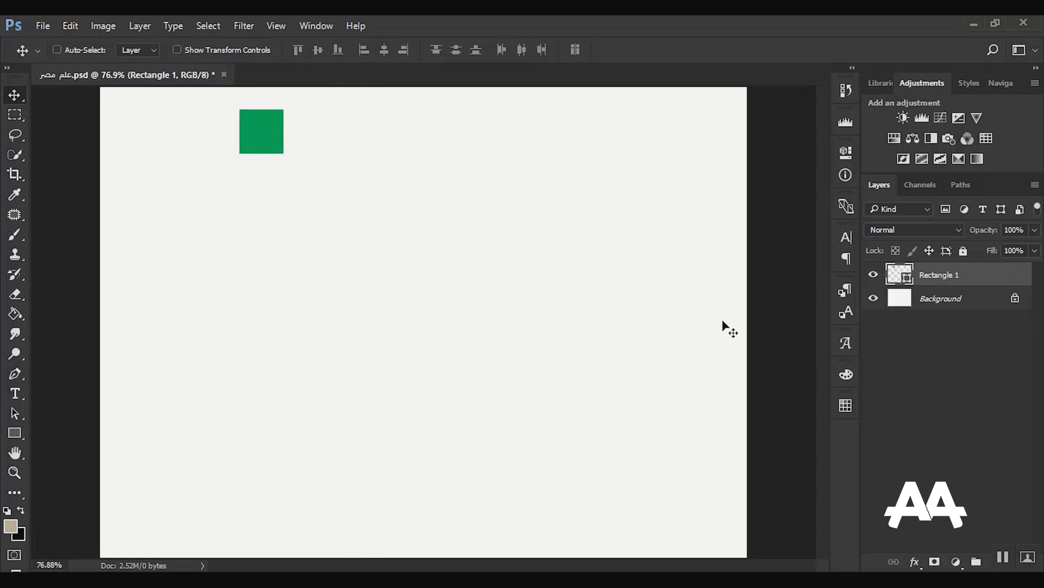
# - Duplicate the Rectangle 1 layer five times in place
pyautogui.hotkey('ctrl', 'j')
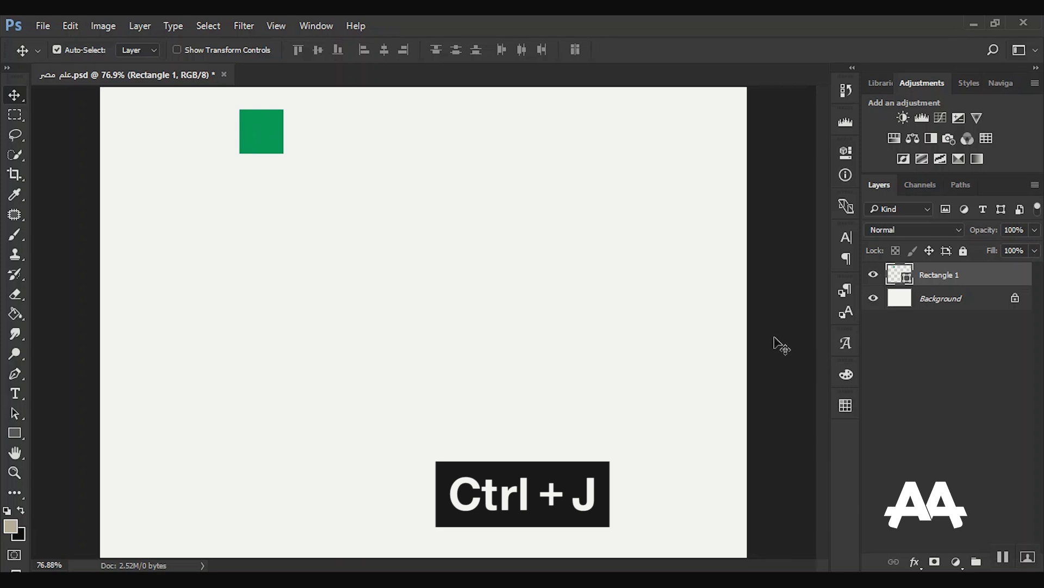
pyautogui.hotkey('ctrl', 'j')
pyautogui.hotkey('ctrl', 'j')
pyautogui.hotkey('ctrl', 'j')
pyautogui.hotkey('ctrl', 'j')
pyautogui.hotkey('ctrl', 'j')
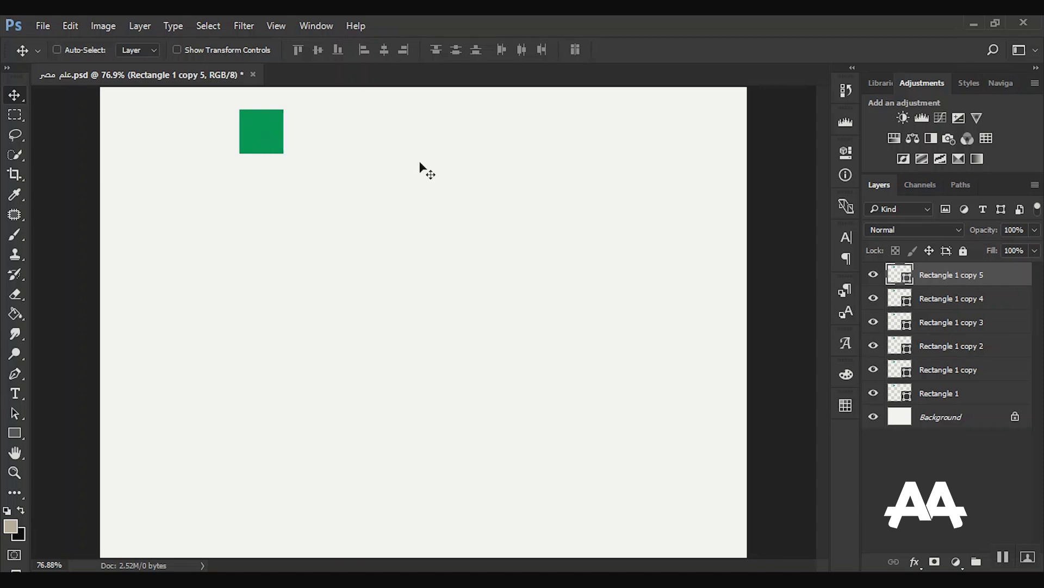
# - Move Rectangle 1 copy 5 straight down near the canvas's lower edge and distribute all six squares by vertical centers
pyautogui.press('shift')
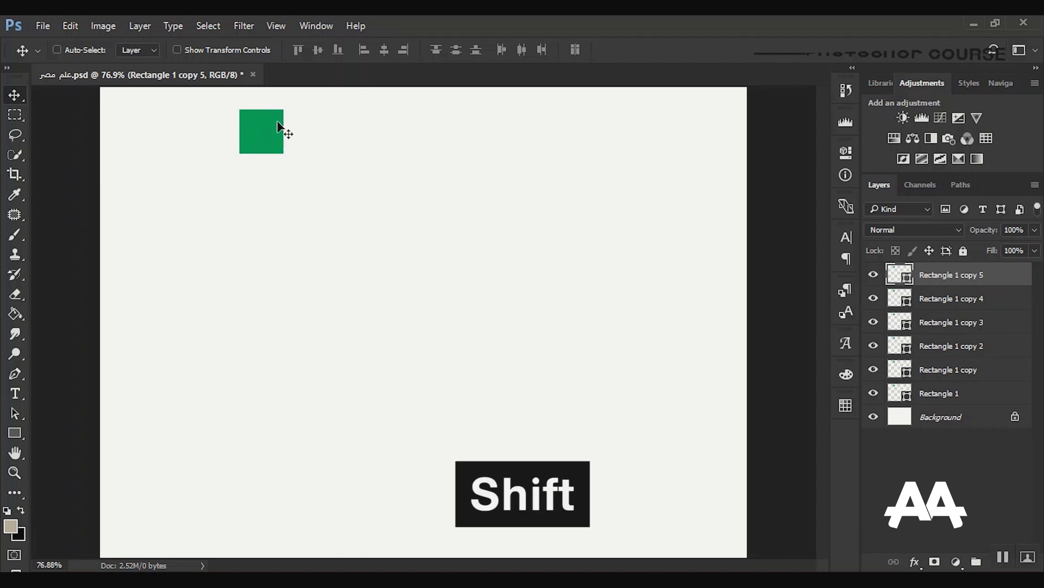
pyautogui.moveTo(267, 120); pyautogui.dragTo(268, 366)
pyautogui.hotkey('ctrl', 'z')
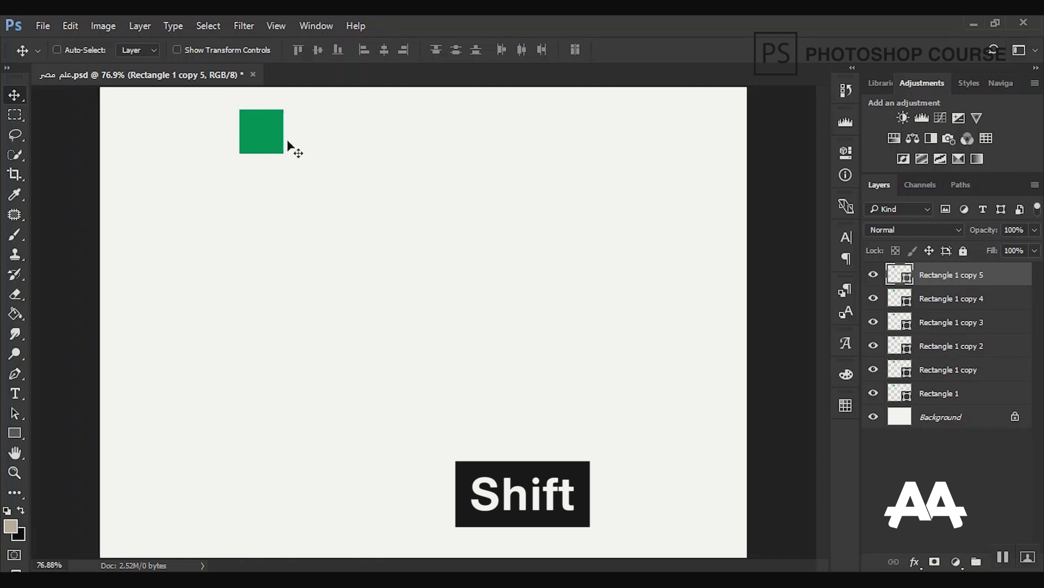
pyautogui.moveTo(283, 144); pyautogui.dragTo(255, 498)
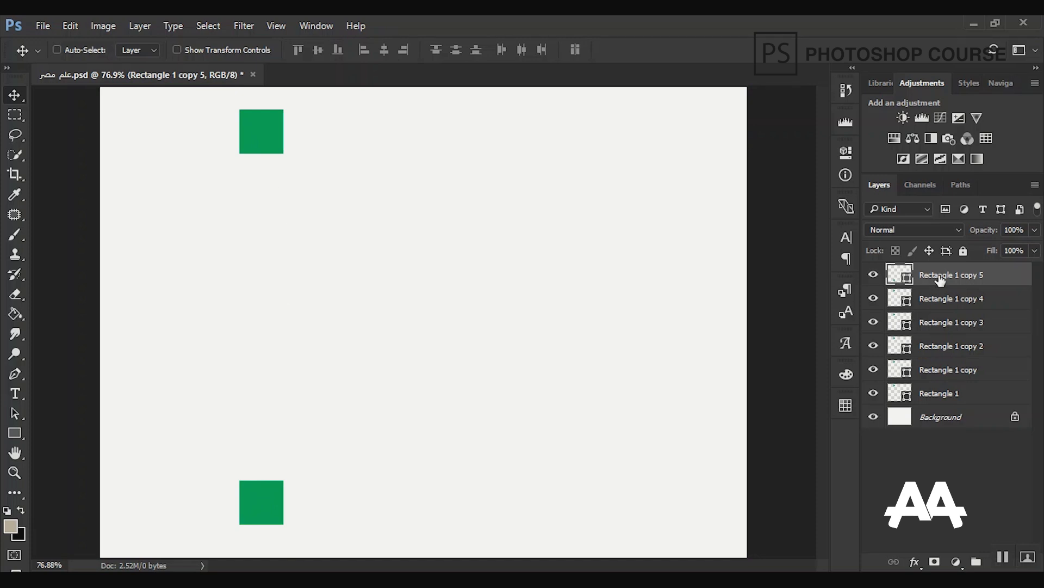
pyautogui.keyDown('shift'); pyautogui.click(974, 395); pyautogui.keyUp('shift')
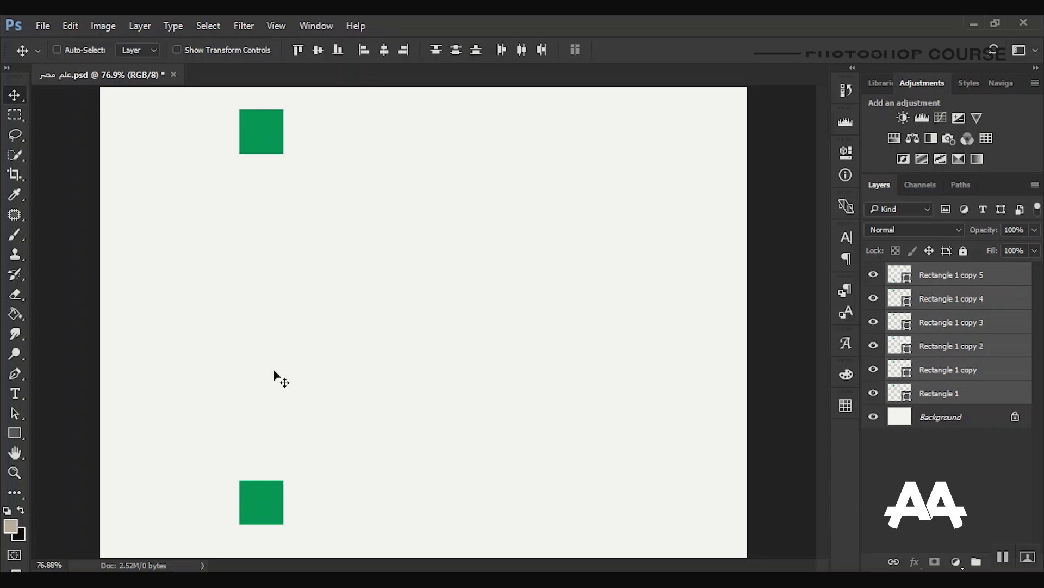
pyautogui.click(458, 49)
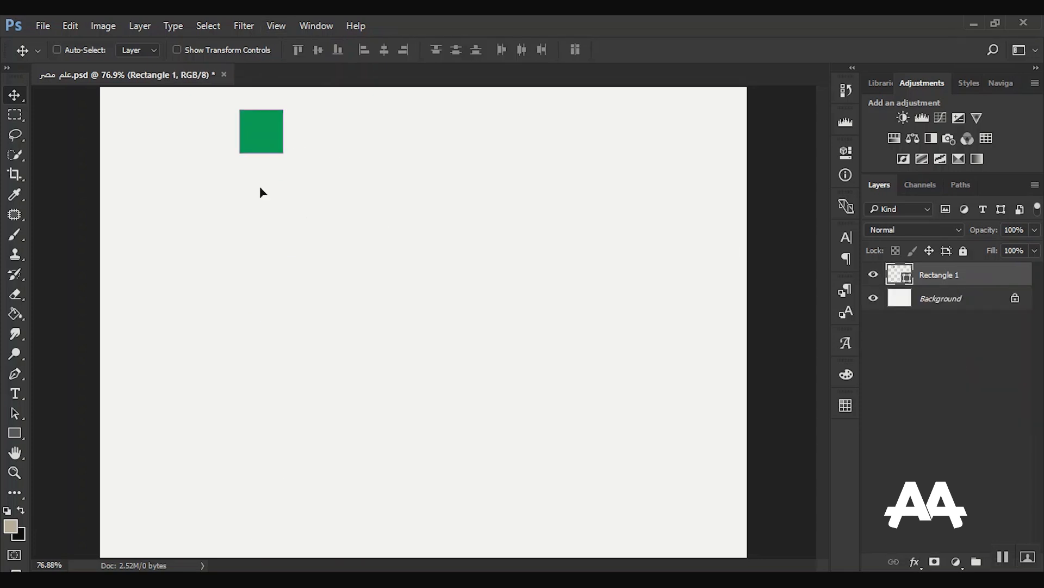
# - Move the remaining Rectangle 1 square near the canvas's left edge, above mid-height, and duplicate its layer five times
pyautogui.moveTo(259, 186); pyautogui.dragTo(168, 273)
pyautogui.press('ctrl')
pyautogui.moveTo(698, 320)
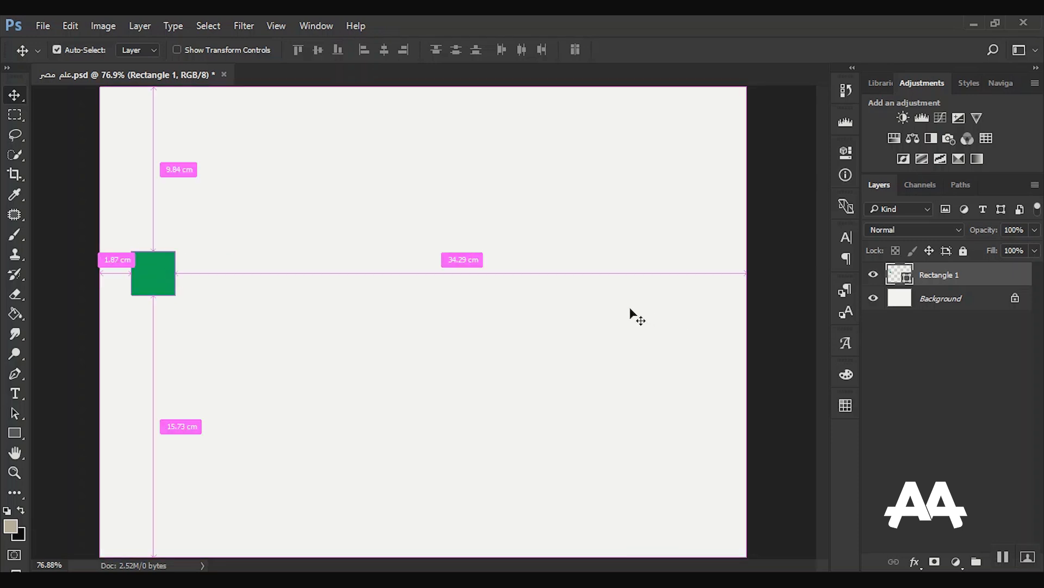
pyautogui.hotkey('ctrl', 'j')
pyautogui.hotkey('ctrl', 'j')
pyautogui.hotkey('ctrl', 'j')
pyautogui.hotkey('ctrl', 'j')
pyautogui.hotkey('ctrl', 'j')
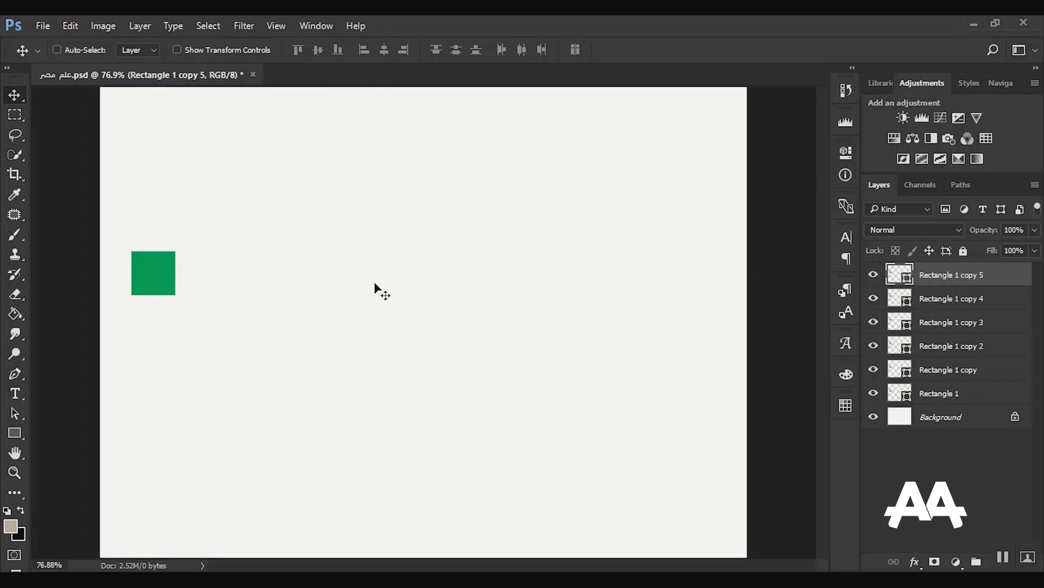
# - Move the topmost square copy straight across to near the canvas's right edge and distribute all six squares by horizontal centers
pyautogui.moveTo(179, 290); pyautogui.dragTo(690, 291)
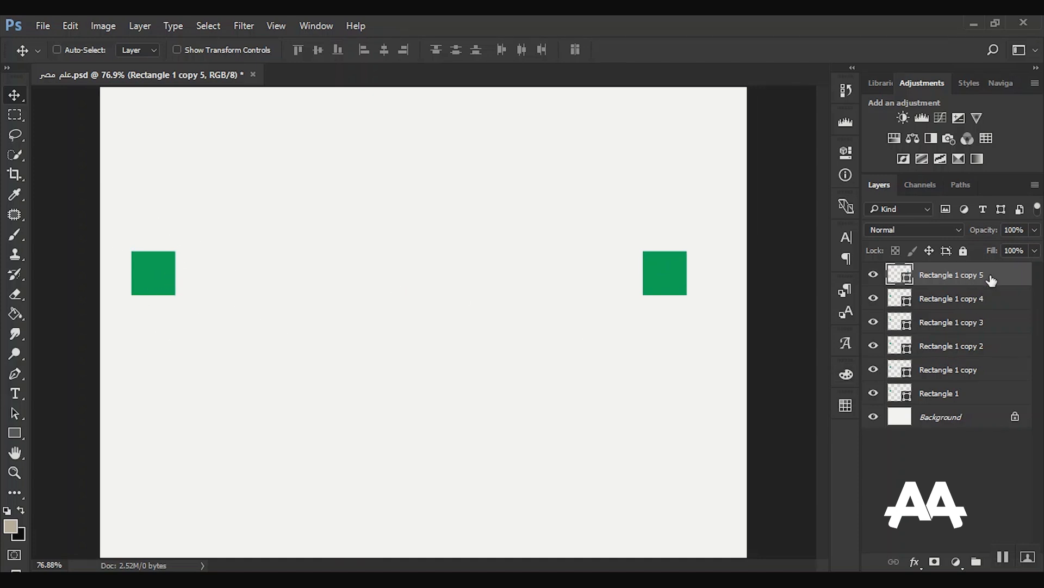
pyautogui.keyDown('shift'); pyautogui.click(972, 403); pyautogui.keyUp('shift')
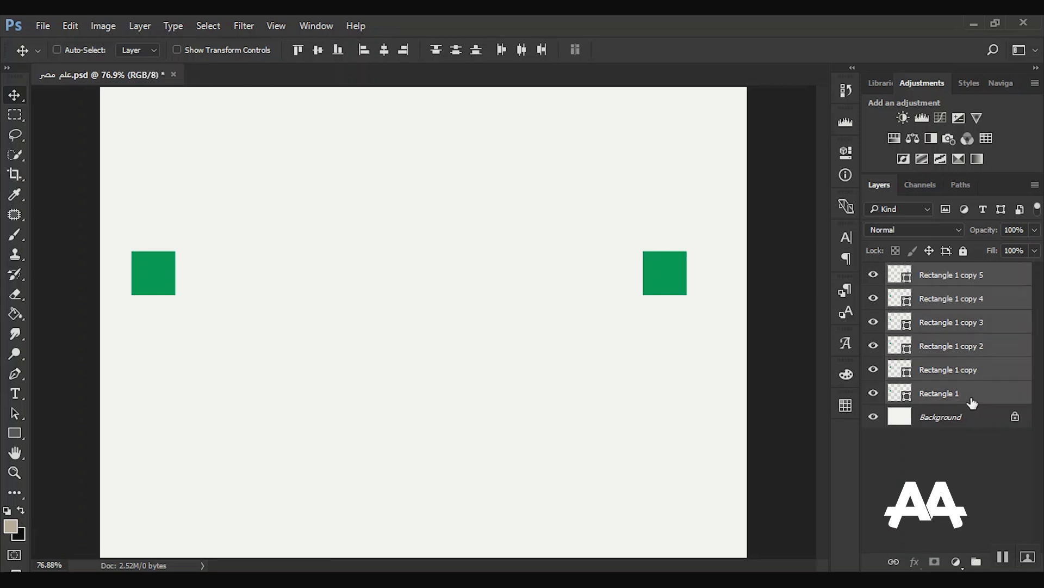
pyautogui.click(524, 50)
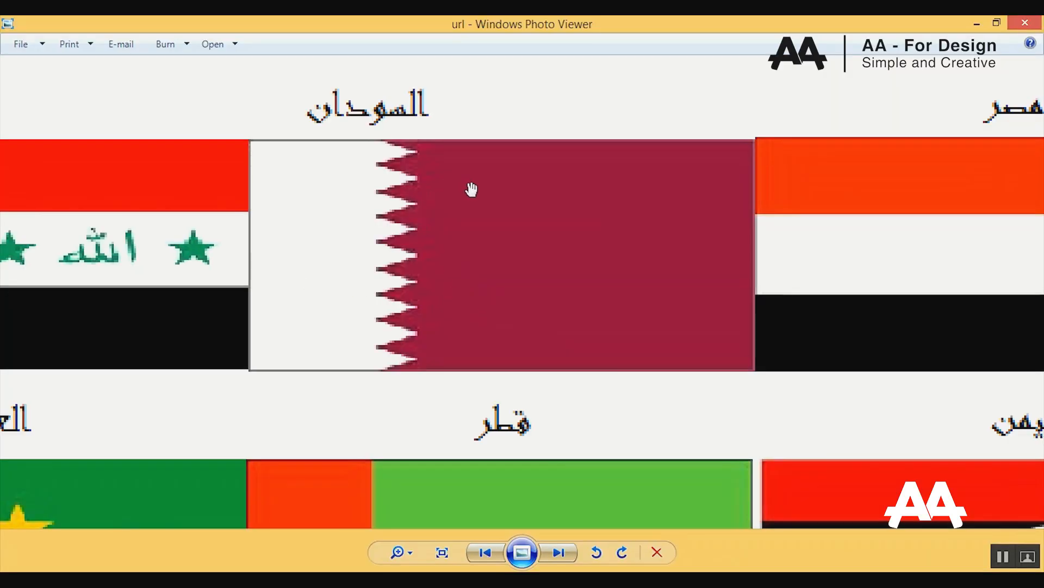
# - Draw a dark red rectangle about 1177 by 945 px and shift it right, leaving a white band on the canvas's left
pyautogui.scroll(1, 471, 188)
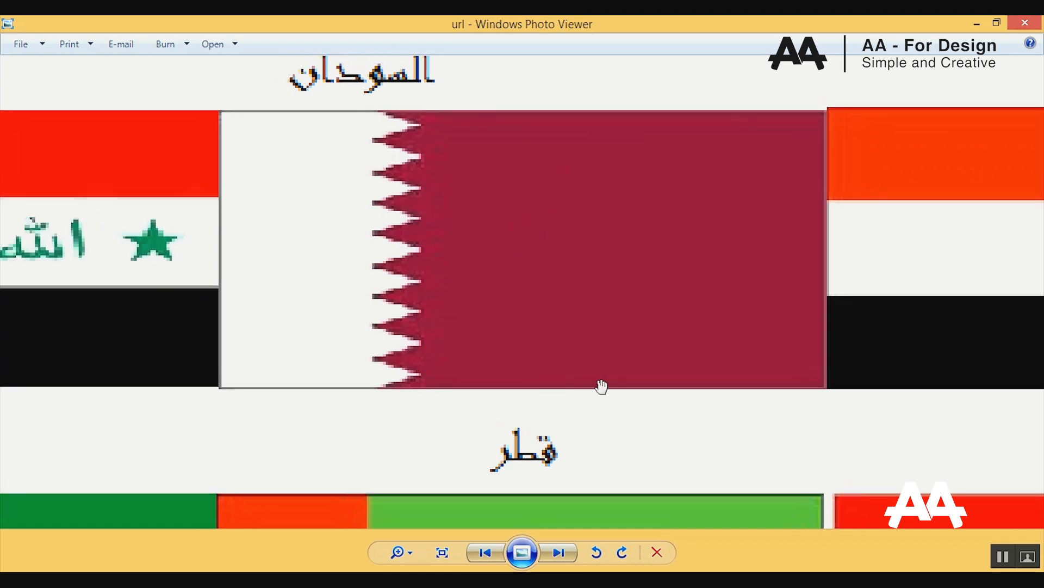
pyautogui.moveTo(620, 328); pyautogui.dragTo(582, 318)
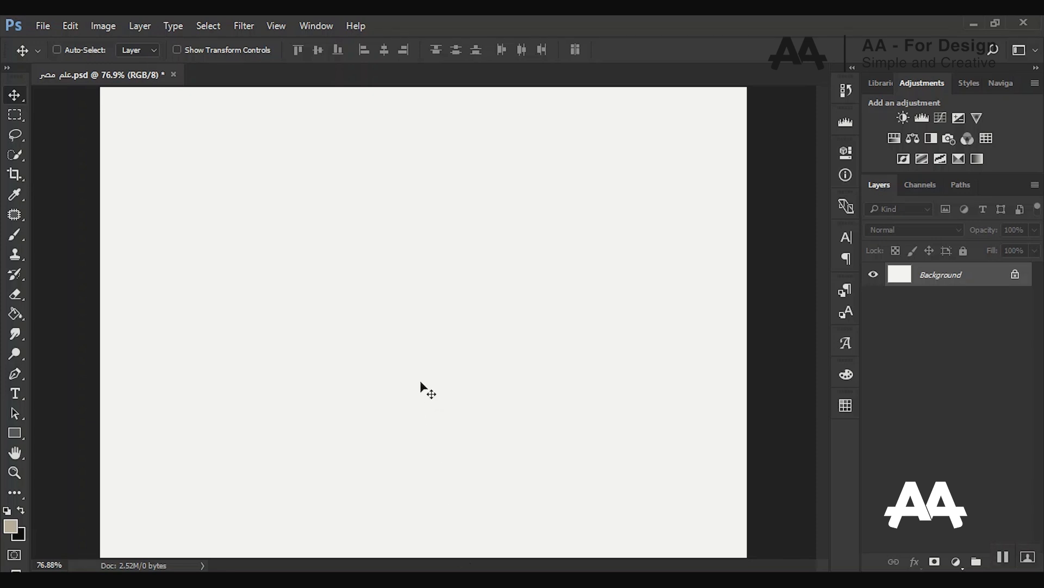
pyautogui.scroll(-1, 420, 383)
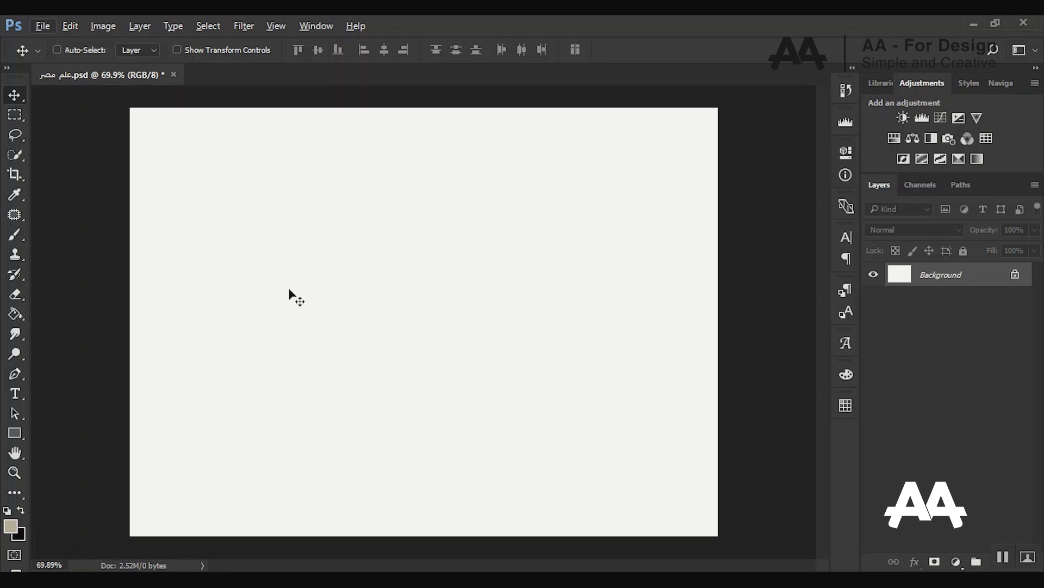
pyautogui.click(14, 433)
pyautogui.rightClick(18, 429)
pyautogui.click(33, 413)
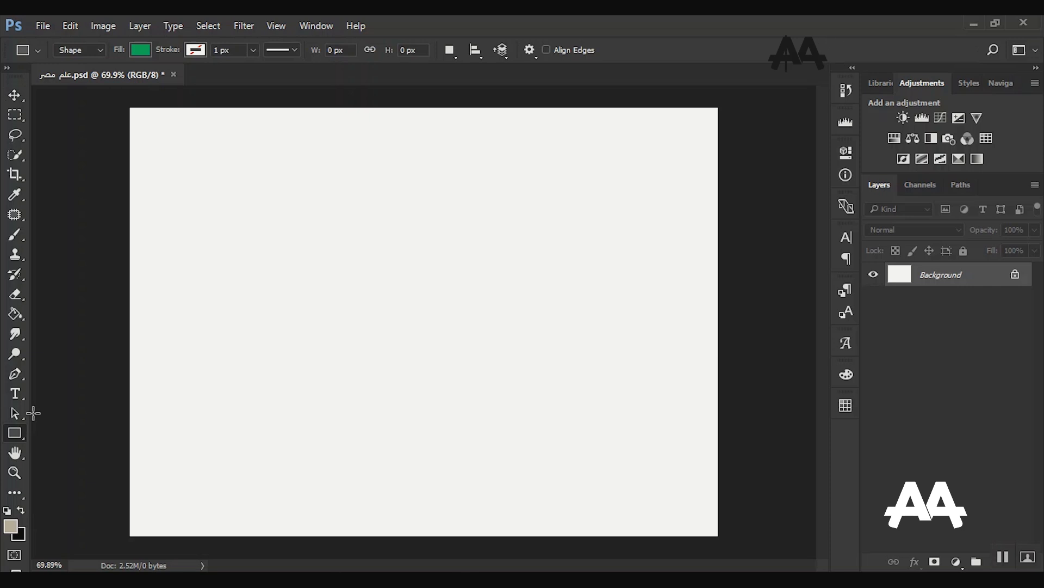
pyautogui.click(141, 50)
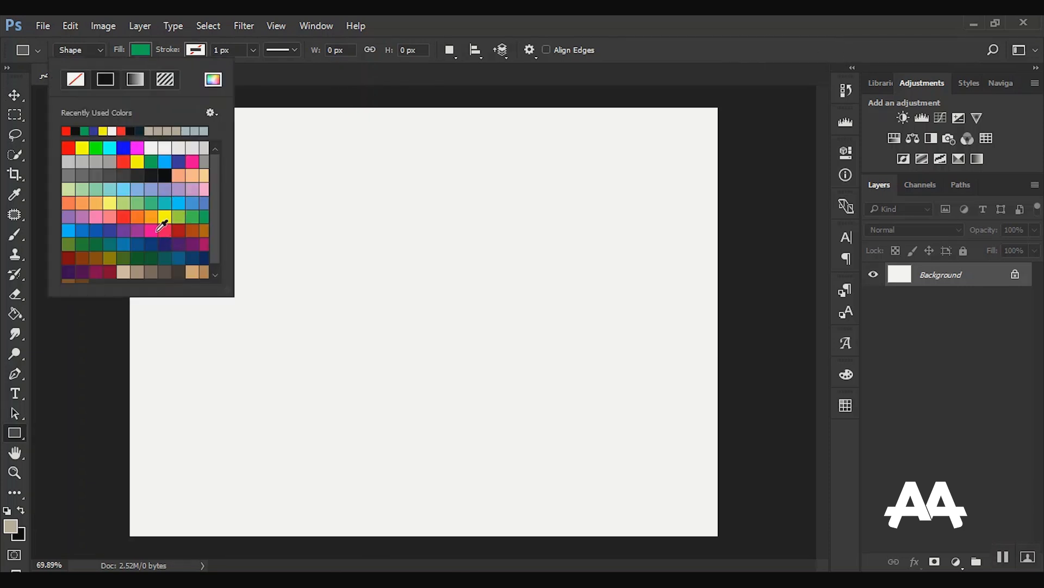
pyautogui.click(112, 271)
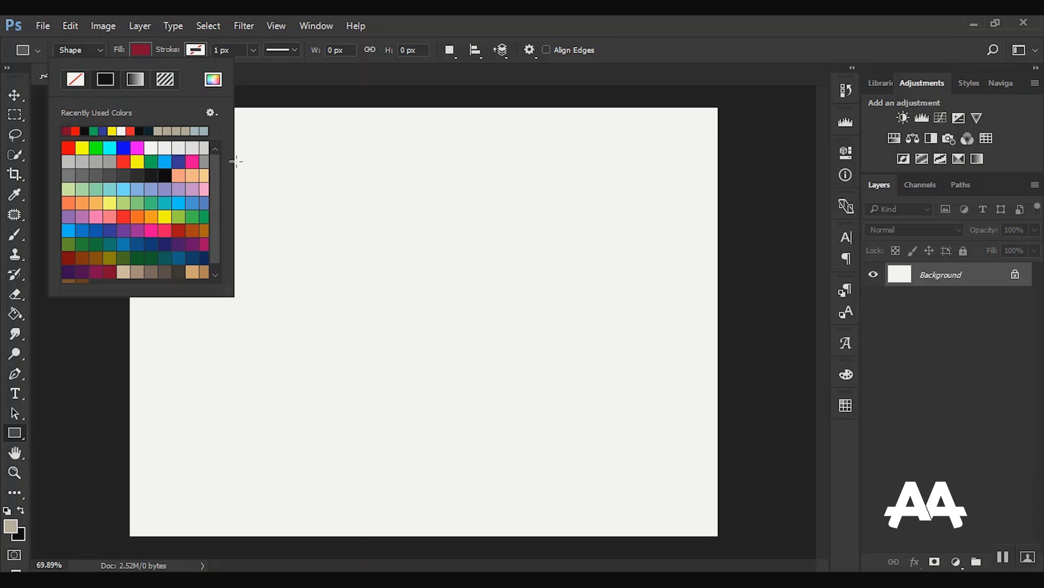
pyautogui.moveTo(290, 96); pyautogui.dragTo(924, 550)
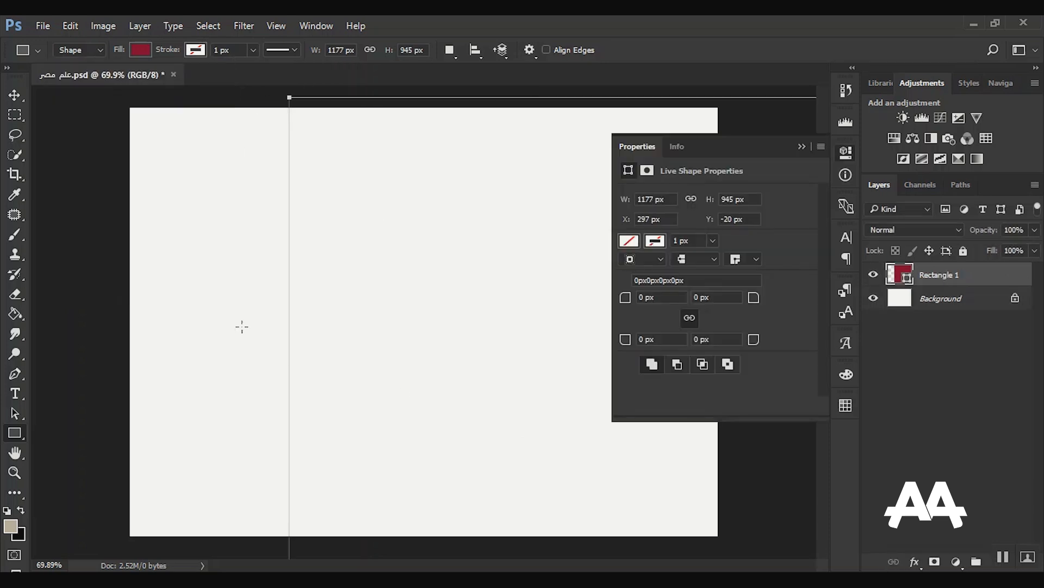
pyautogui.click(14, 95)
pyautogui.moveTo(380, 218); pyautogui.dragTo(415, 220)
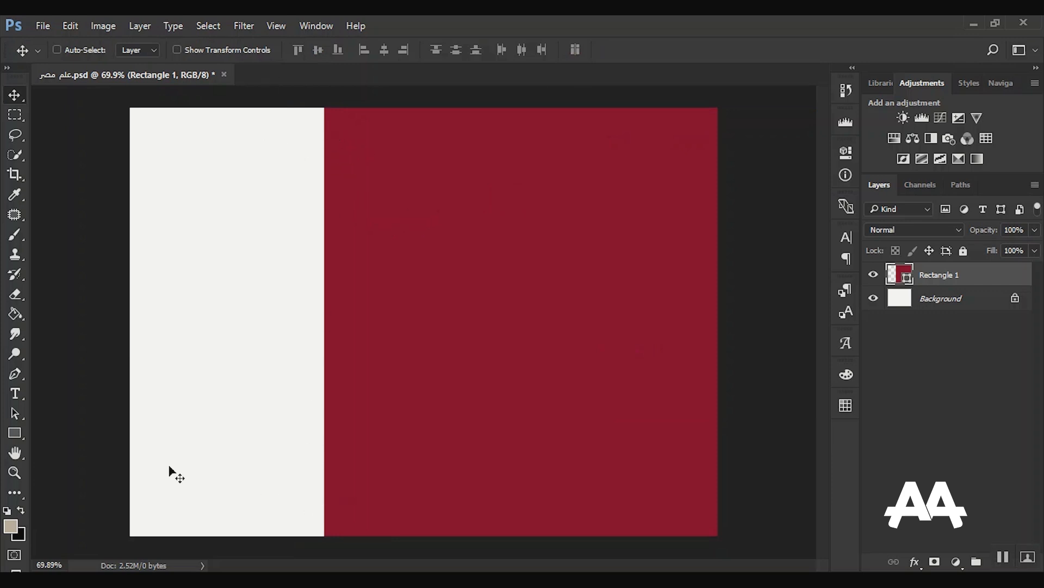
# - Draw a small dark red square on the white band and rotate it -45° into a diamond
pyautogui.moveTo(15, 432); pyautogui.dragTo(81, 433)
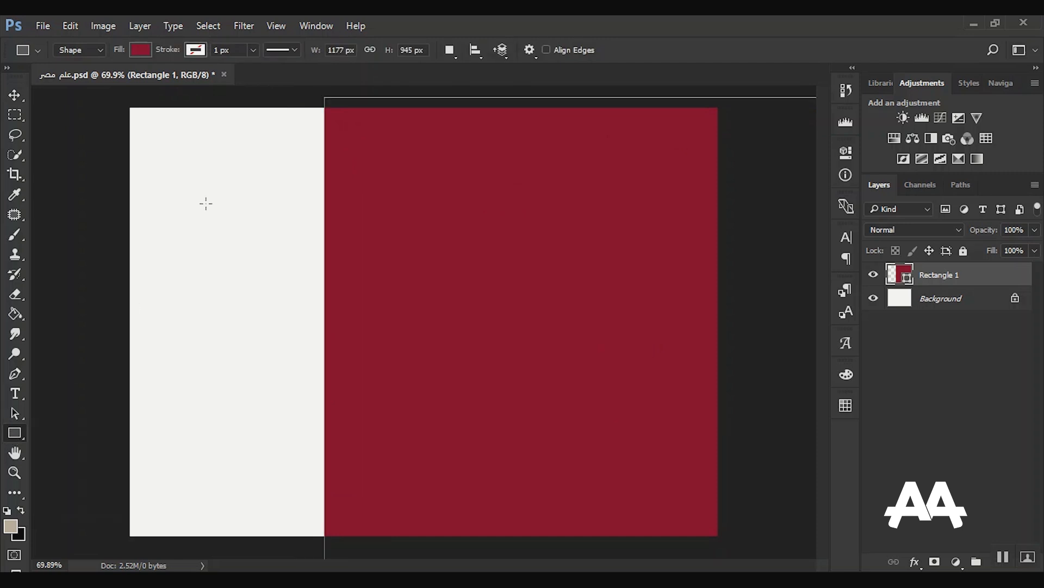
pyautogui.moveTo(189, 183); pyautogui.dragTo(222, 215)
pyautogui.click(15, 94)
pyautogui.click(198, 50)
pyautogui.moveTo(228, 226); pyautogui.dragTo(242, 198)
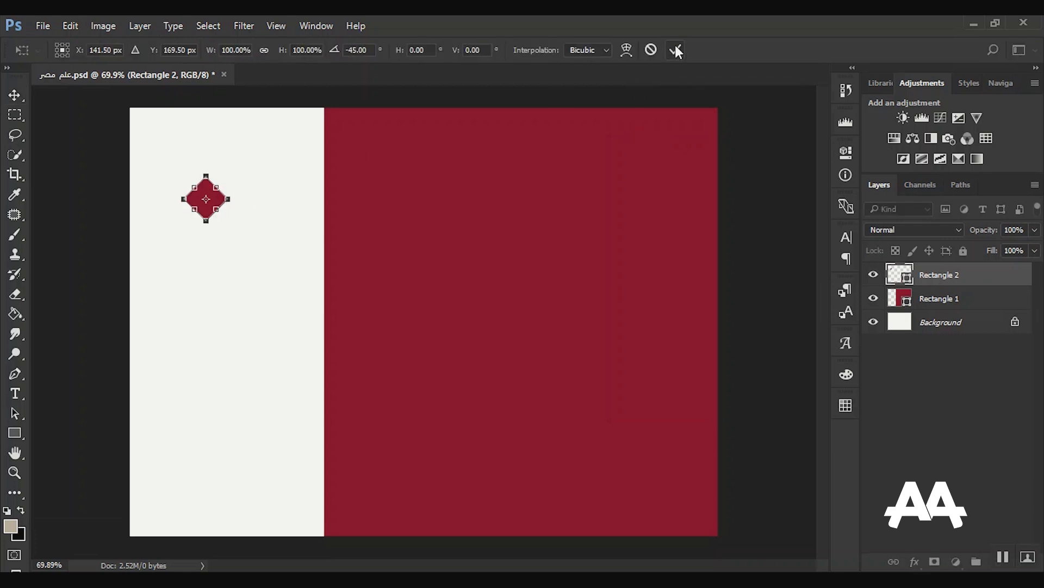
pyautogui.click(677, 50)
# - Place the diamond astride the red rectangle's left edge at the canvas's upper edge and duplicate its layer nine times
pyautogui.click(219, 49)
pyautogui.moveTo(225, 196); pyautogui.dragTo(341, 131)
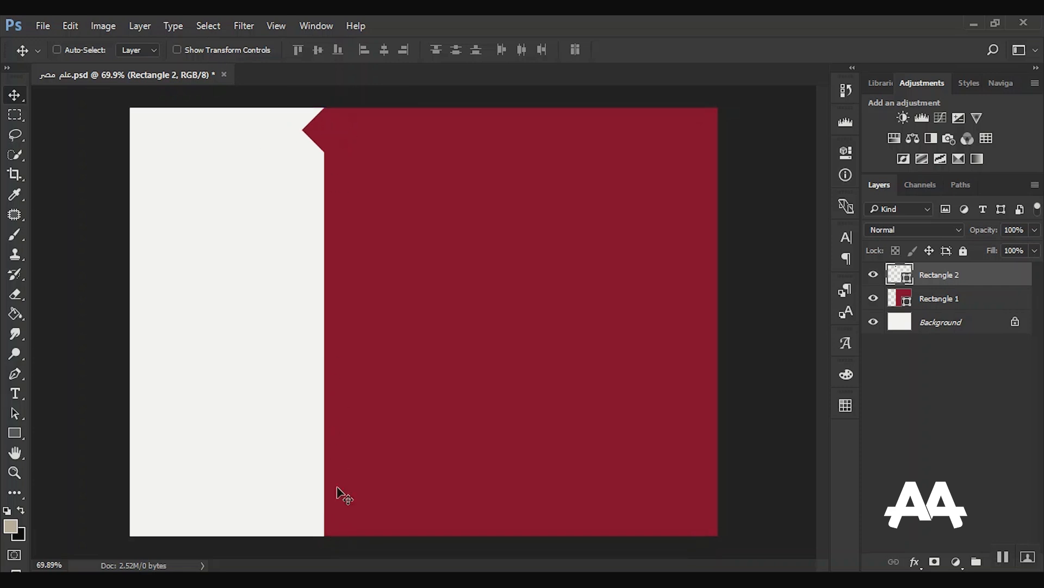
pyautogui.press('ctrl')
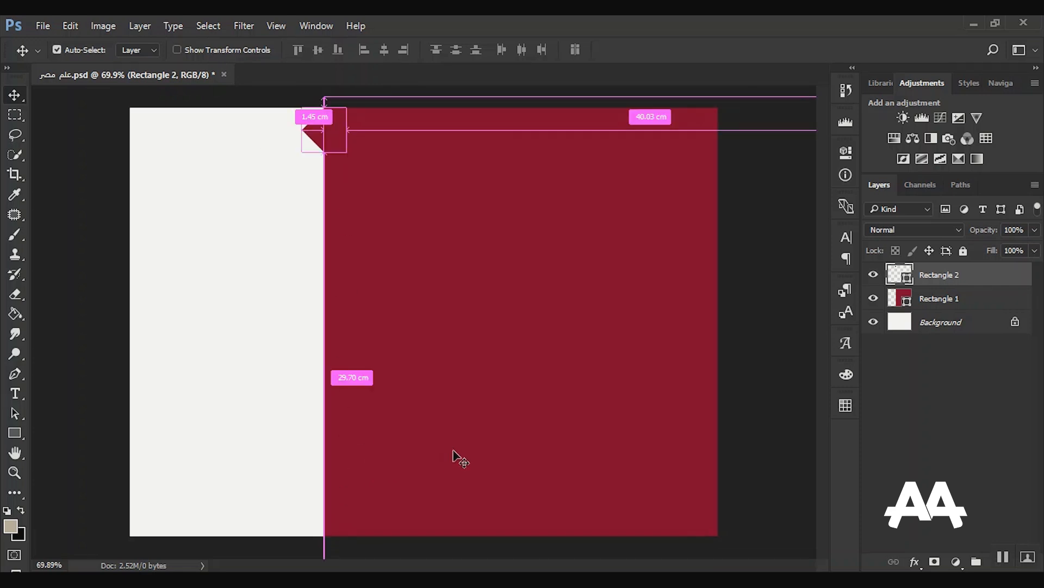
pyautogui.hotkey('ctrl', 'j')
pyautogui.hotkey('ctrl', 'j')
pyautogui.hotkey('ctrl', 'j')
pyautogui.hotkey('ctrl', 'j')
pyautogui.hotkey('ctrl', 'j')
pyautogui.hotkey('ctrl', 'j')
pyautogui.hotkey('ctrl', 'j')
pyautogui.hotkey('ctrl', 'j')
pyautogui.hotkey('ctrl', 'j')
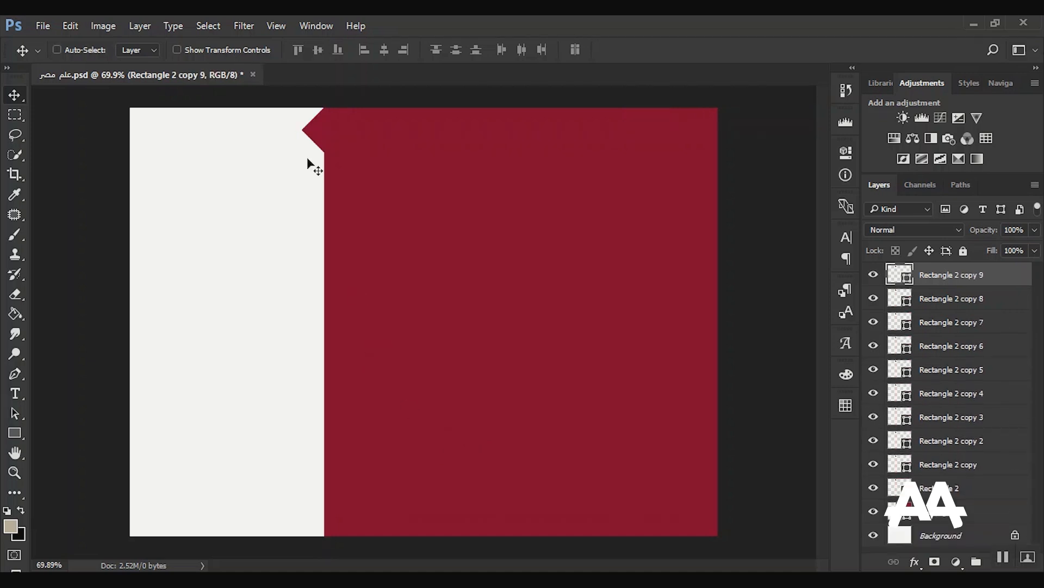
# - Move the topmost diamond copy straight down to the canvas's lower edge and distribute all ten diamonds by vertical centers
pyautogui.moveTo(341, 131); pyautogui.dragTo(343, 507)
pyautogui.keyDown('shift'); pyautogui.click(955, 488); pyautogui.keyUp('shift')
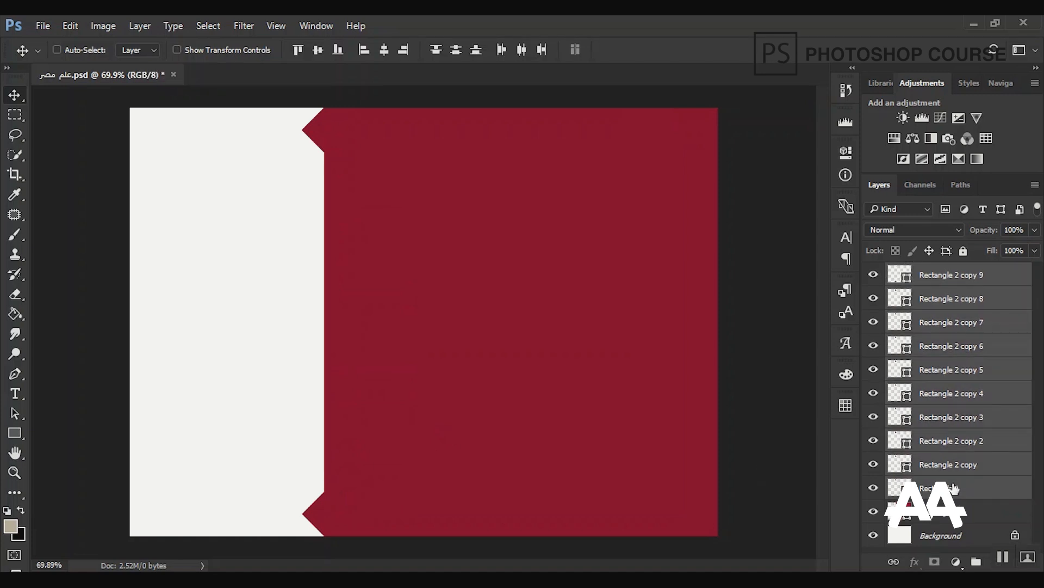
pyautogui.click(451, 50)
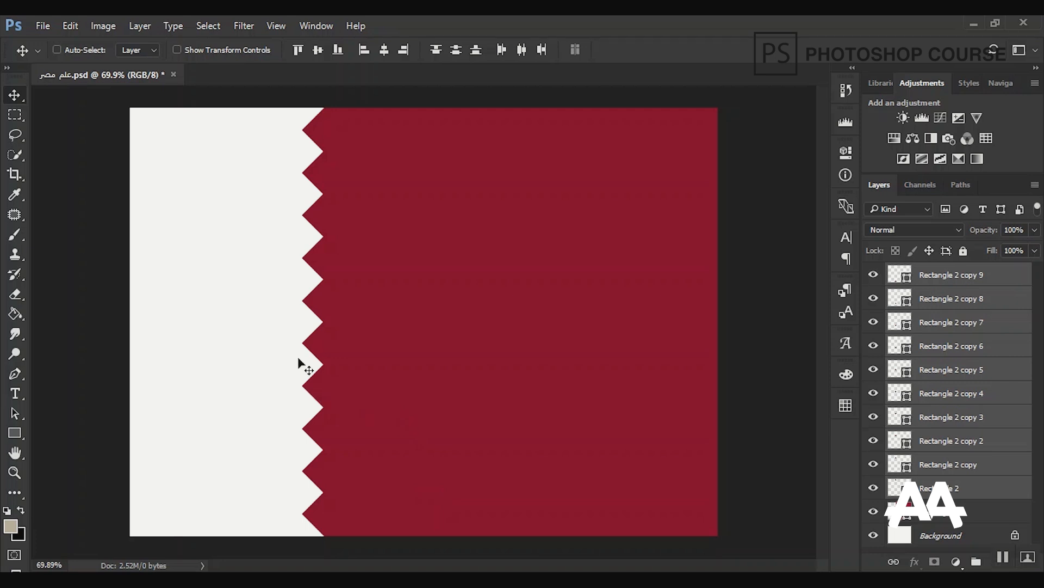
pyautogui.scroll(1, 440, 282)
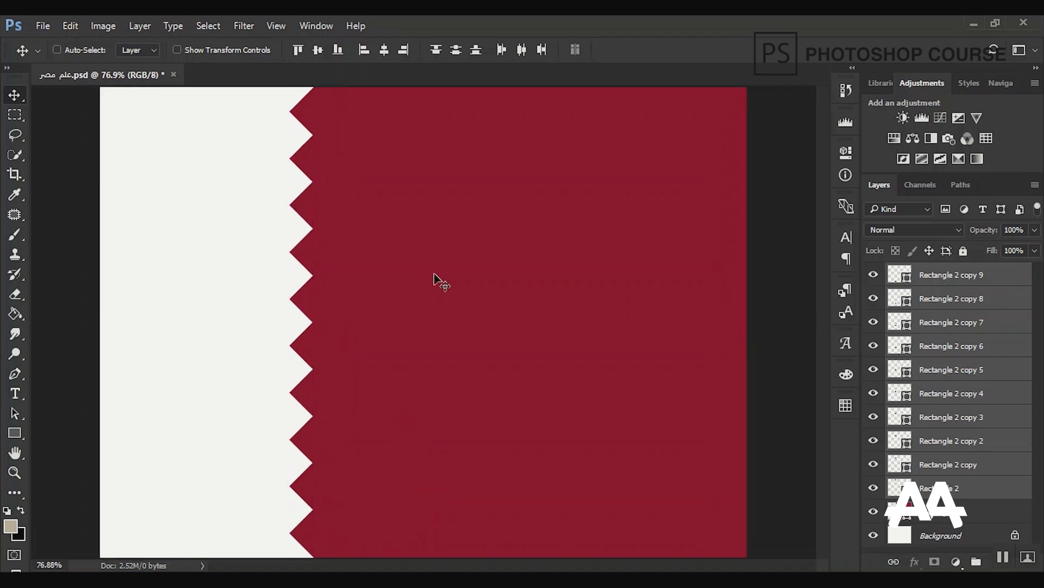
# - With the Rounded Rectangle tool, try drawing shapes with a 14 px corner radius, the first about 481 by 348 px, undoing each
pyautogui.click(15, 433)
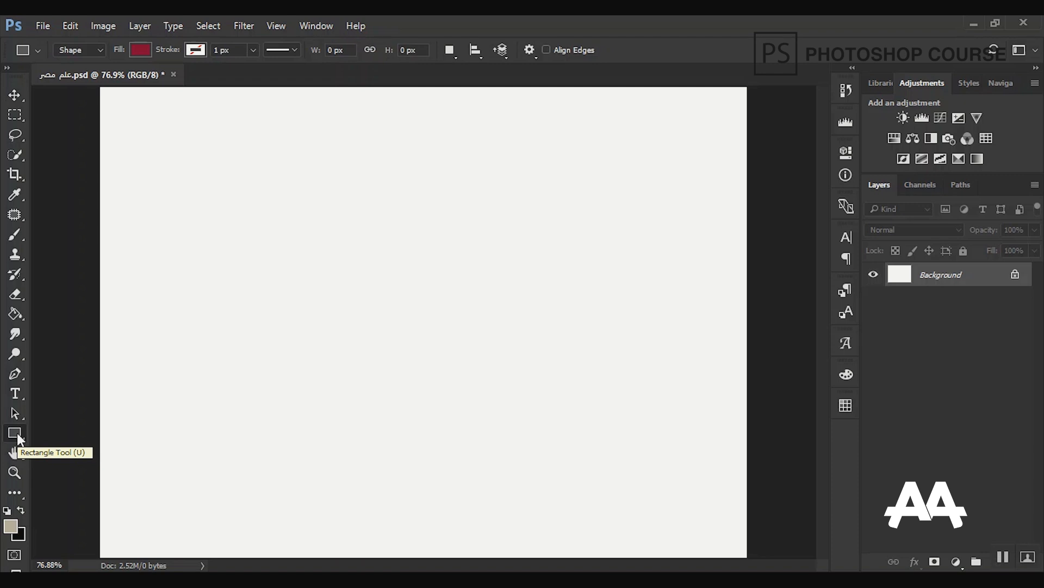
pyautogui.click(17, 432)
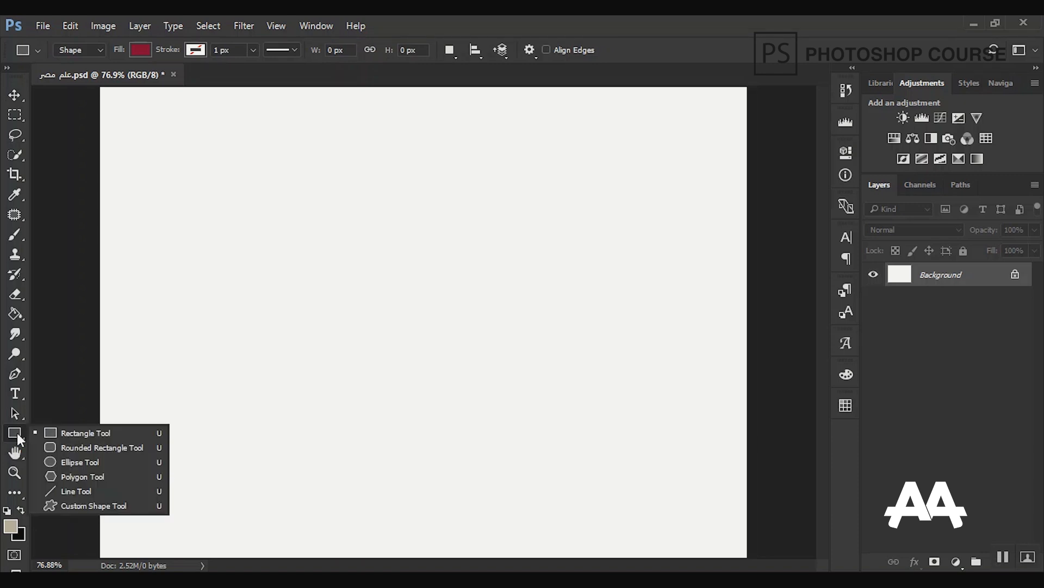
pyautogui.click(87, 447)
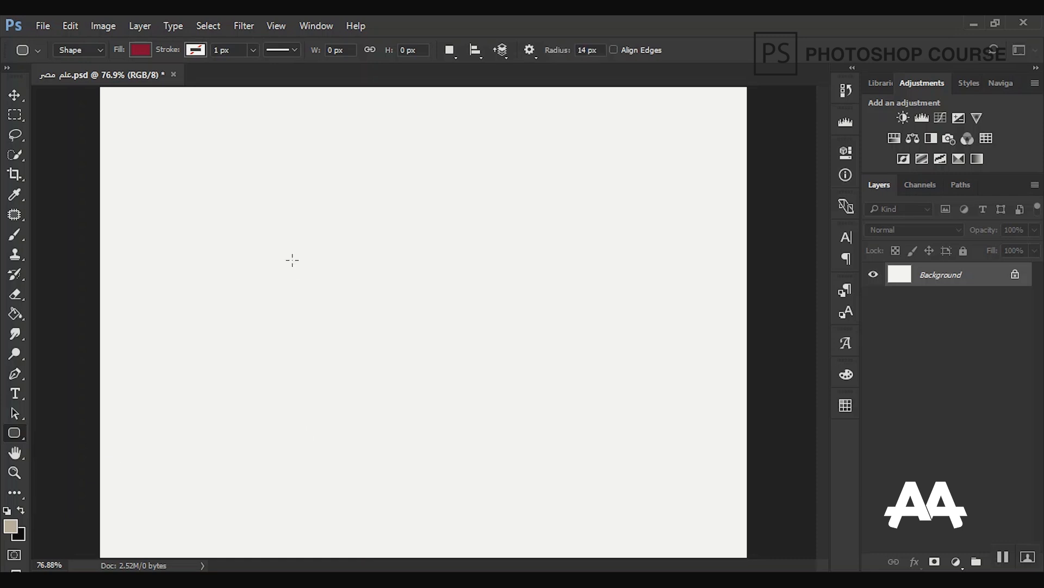
pyautogui.moveTo(306, 195); pyautogui.dragTo(553, 369)
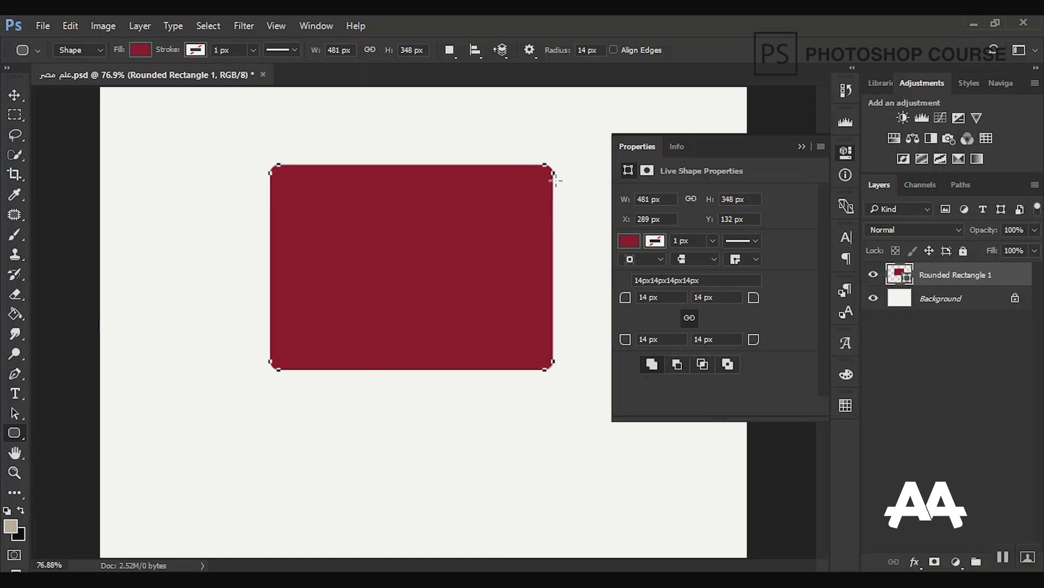
pyautogui.hotkey('ctrl', 'z')
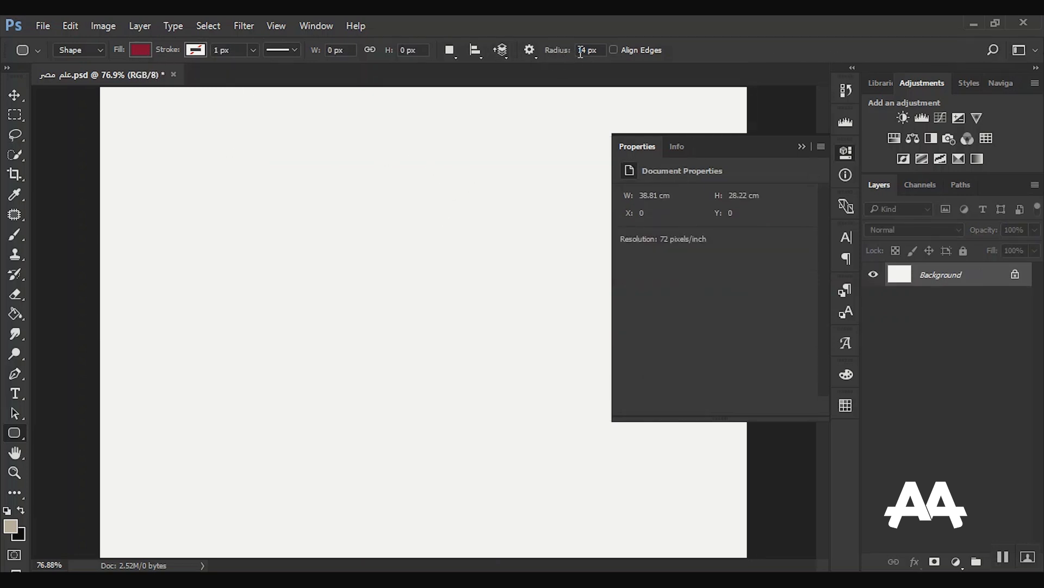
pyautogui.moveTo(346, 171); pyautogui.dragTo(479, 246)
pyautogui.hotkey('ctrl', 'z')
# - Draw a rounded rectangle about 623 by 395 px with an 87 px corner radius and move it toward the canvas's left side
pyautogui.moveTo(548, 55); pyautogui.dragTo(588, 55)
pyautogui.moveTo(298, 163); pyautogui.dragTo(662, 383)
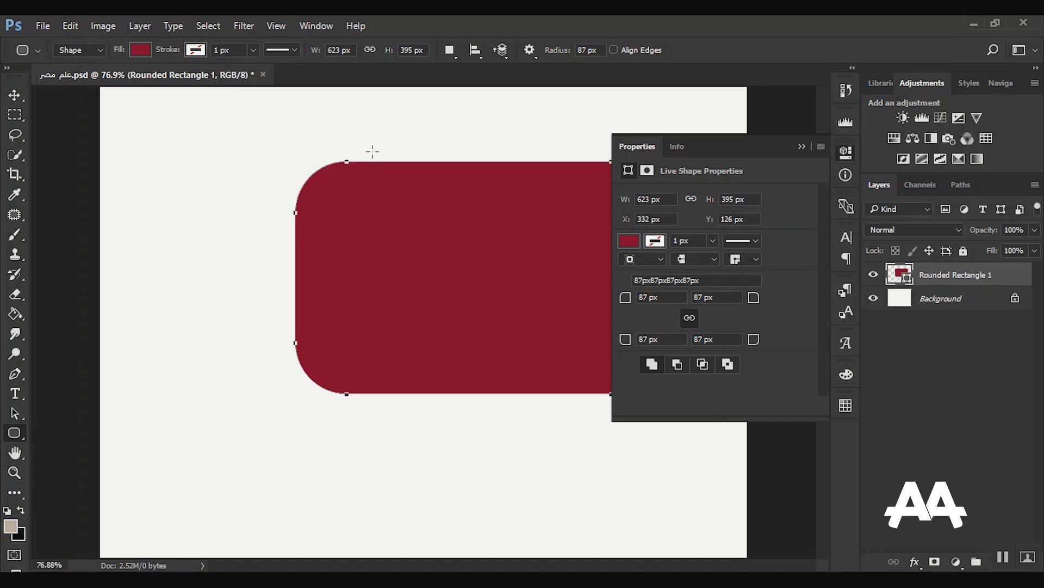
pyautogui.click(13, 96)
pyautogui.moveTo(410, 182); pyautogui.dragTo(325, 175)
# - Scale the rounded rectangle down to about 65% and move it to the canvas's upper-left corner
pyautogui.click(226, 49)
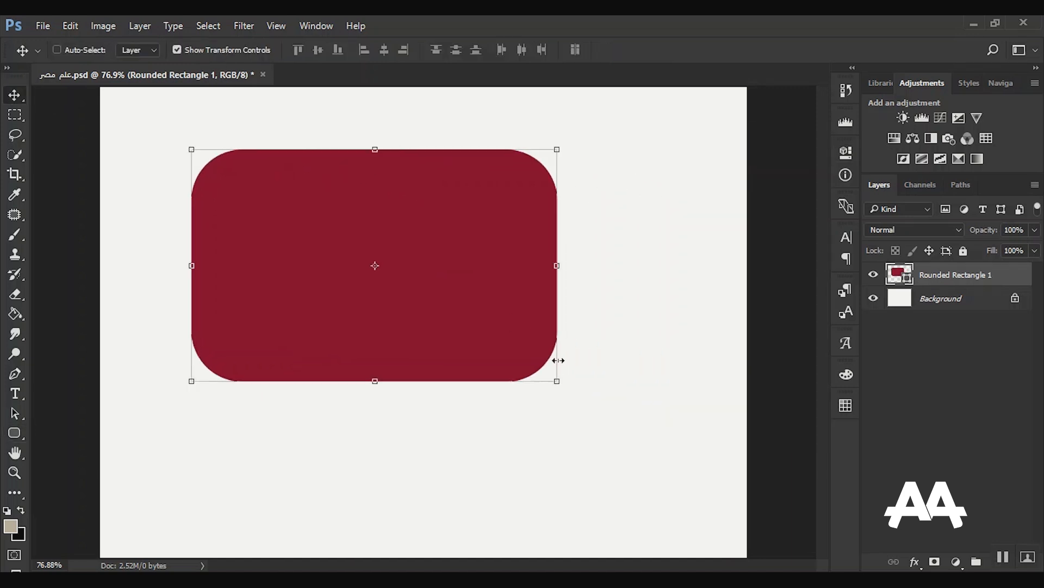
pyautogui.moveTo(558, 383); pyautogui.dragTo(429, 300)
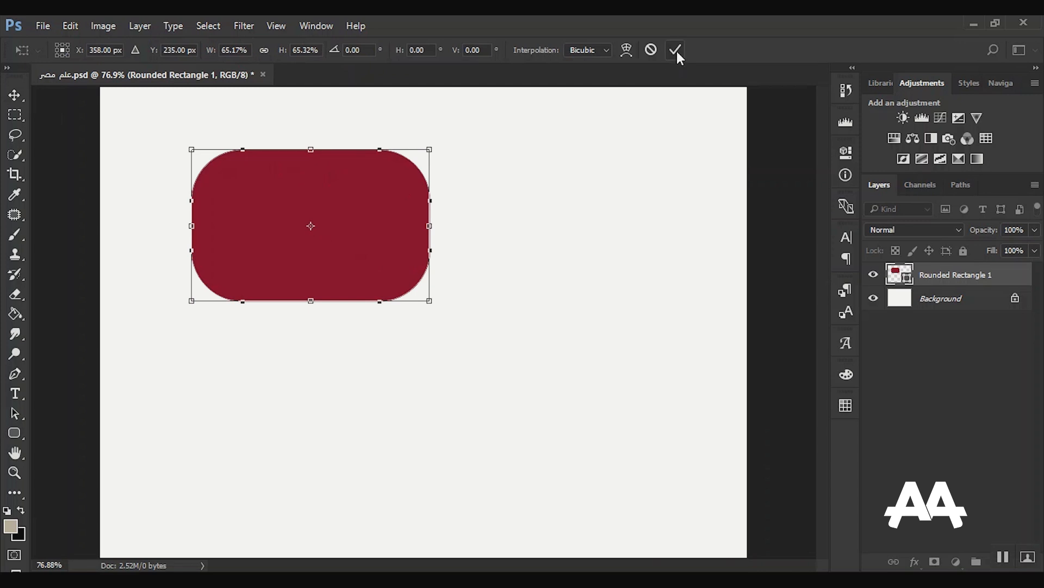
pyautogui.press('Return')
pyautogui.click(201, 47)
pyautogui.click(201, 48)
pyautogui.click(201, 48)
pyautogui.moveTo(350, 233); pyautogui.dragTo(259, 188)
# - Try drawing freehand ellipses beside the rounded rectangle with the Ellipse tool, deleting each one
pyautogui.click(10, 431)
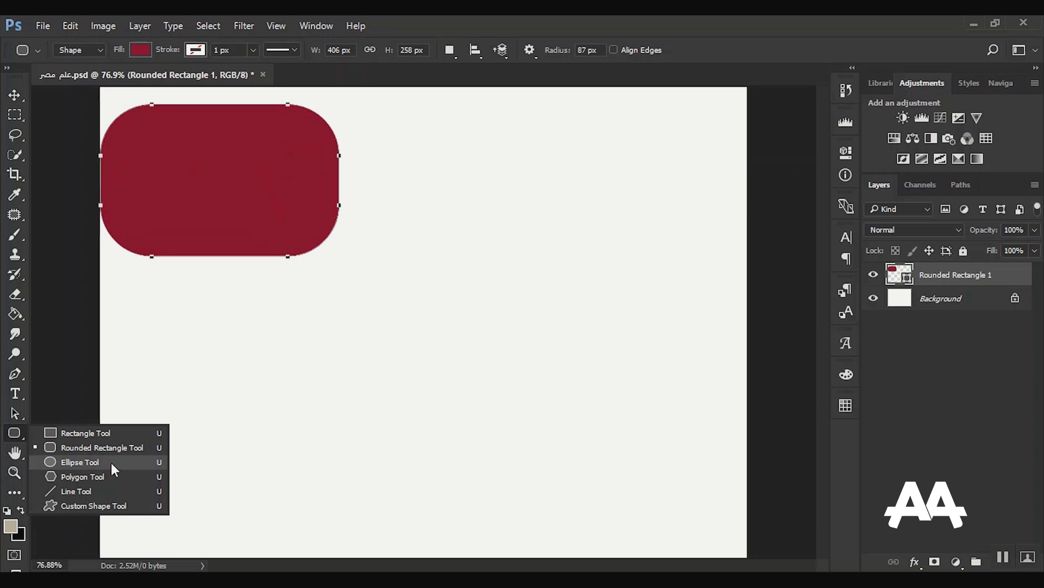
pyautogui.click(76, 462)
pyautogui.moveTo(439, 155); pyautogui.dragTo(706, 321)
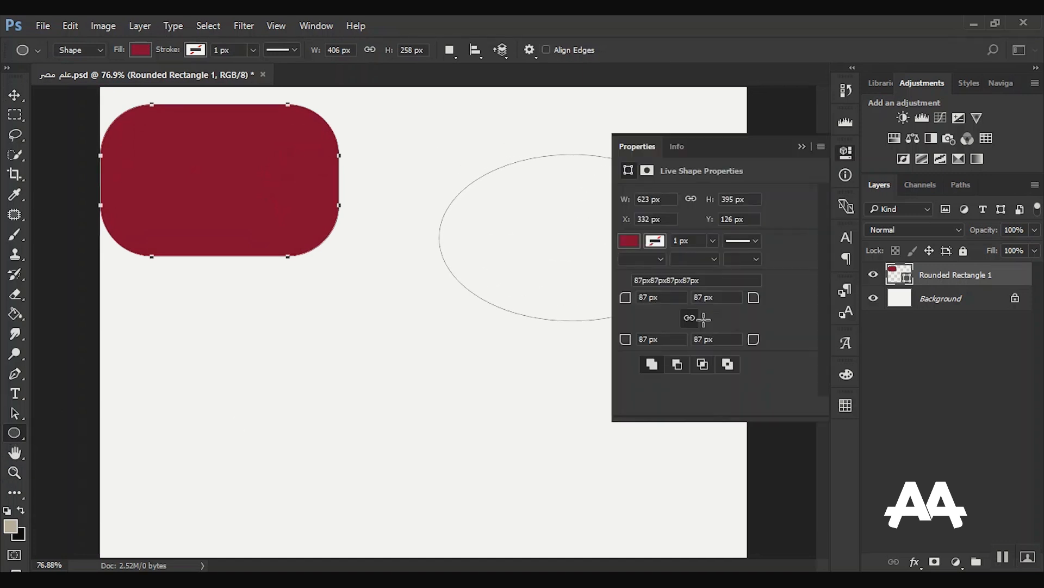
pyautogui.click(15, 94)
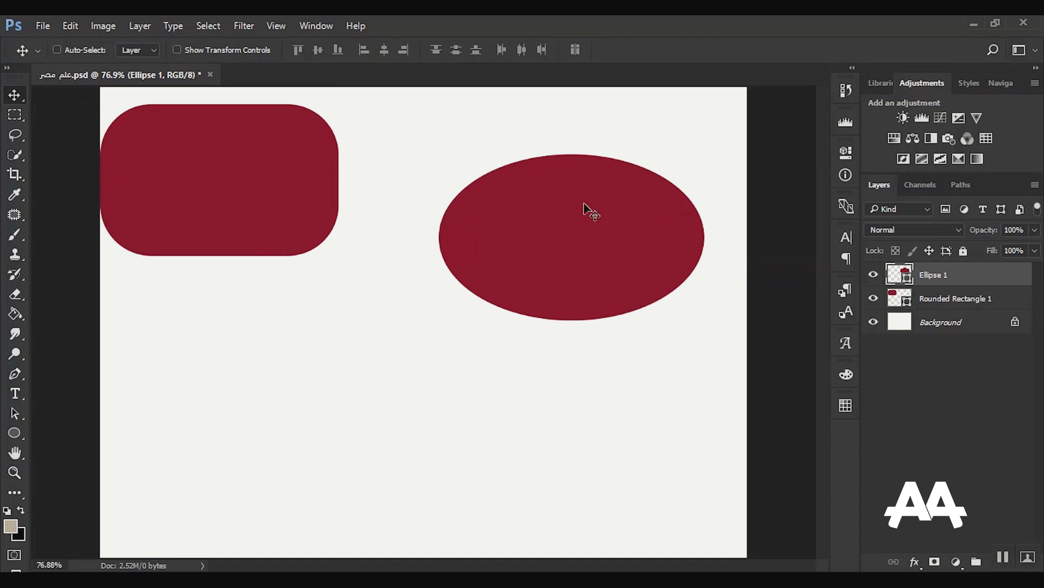
pyautogui.press('Delete')
pyautogui.click(15, 428)
pyautogui.click(93, 459)
pyautogui.moveTo(469, 134); pyautogui.dragTo(613, 278)
pyautogui.press('Delete')
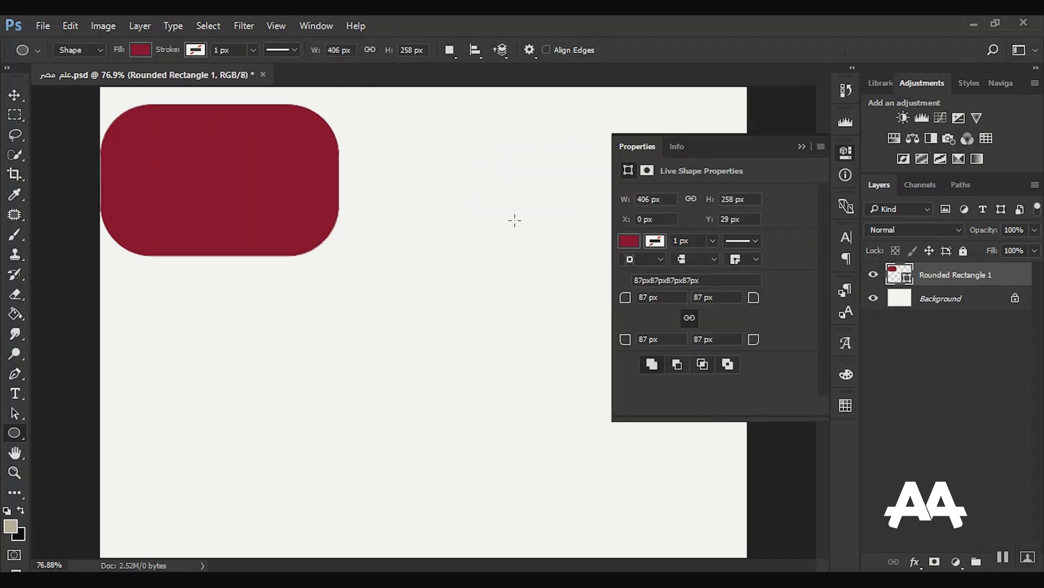
# - Draw a circle about 298 px in diameter beside the rounded rectangle and move it level with the rectangle's upper edge
pyautogui.moveTo(415, 126); pyautogui.dragTo(632, 298)
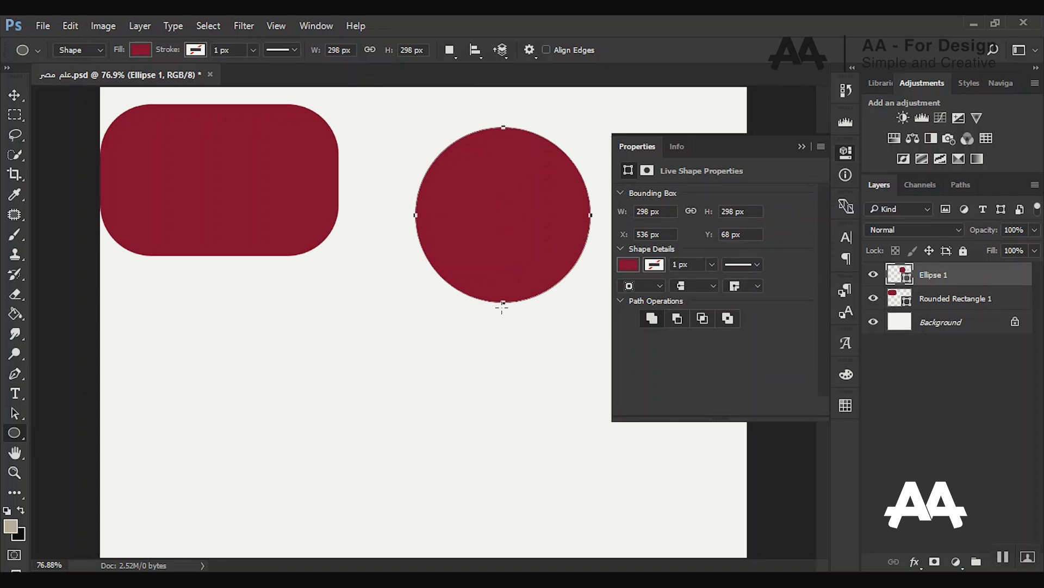
pyautogui.press('v')
pyautogui.moveTo(592, 226); pyautogui.dragTo(555, 203)
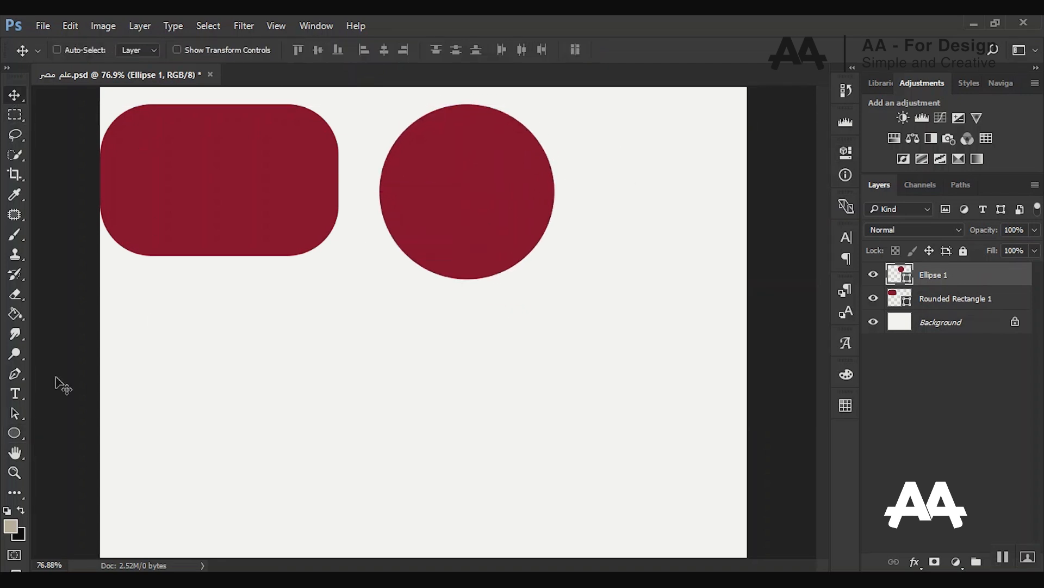
# - Draw a tilted triangle about 132 px wide below the rounded rectangle using the Polygon tool with 3 sides
pyautogui.click(14, 445)
pyautogui.click(103, 475)
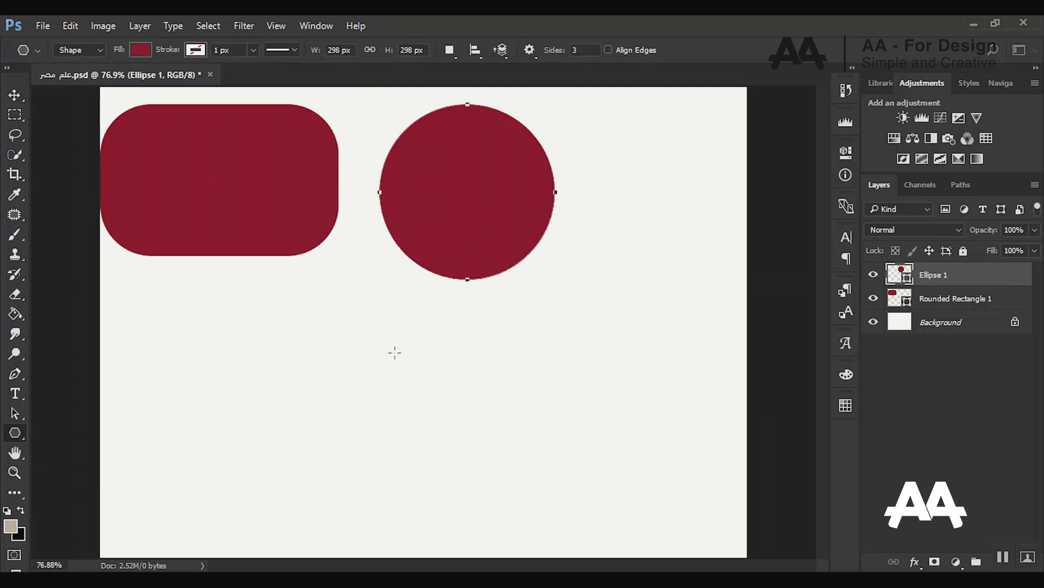
pyautogui.moveTo(351, 320); pyautogui.dragTo(391, 350)
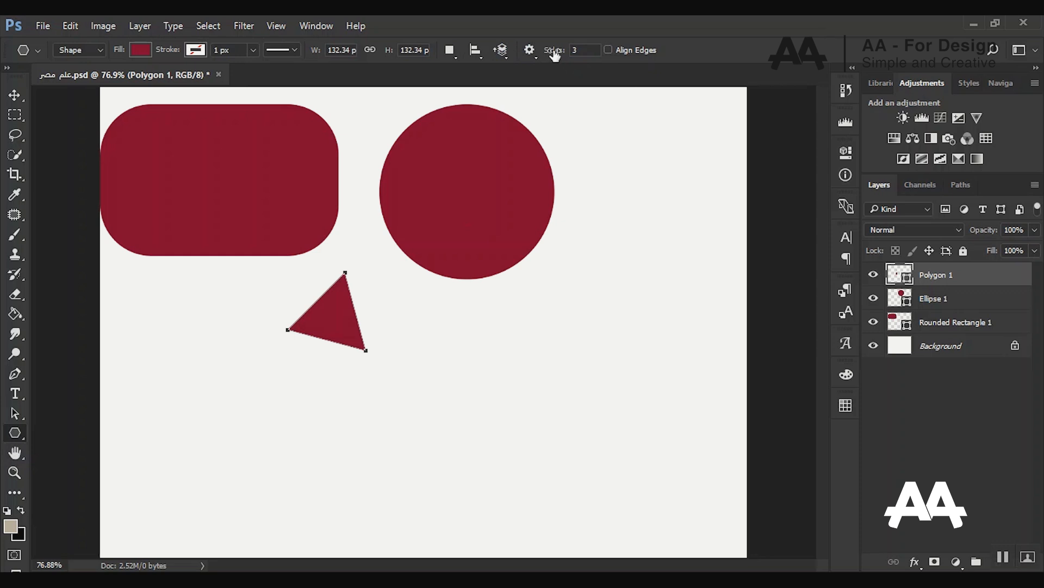
# - Set the polygon's sides to 6 and draw a hexagon about 257 by 223 px below the circle
pyautogui.doubleClick(580, 50)
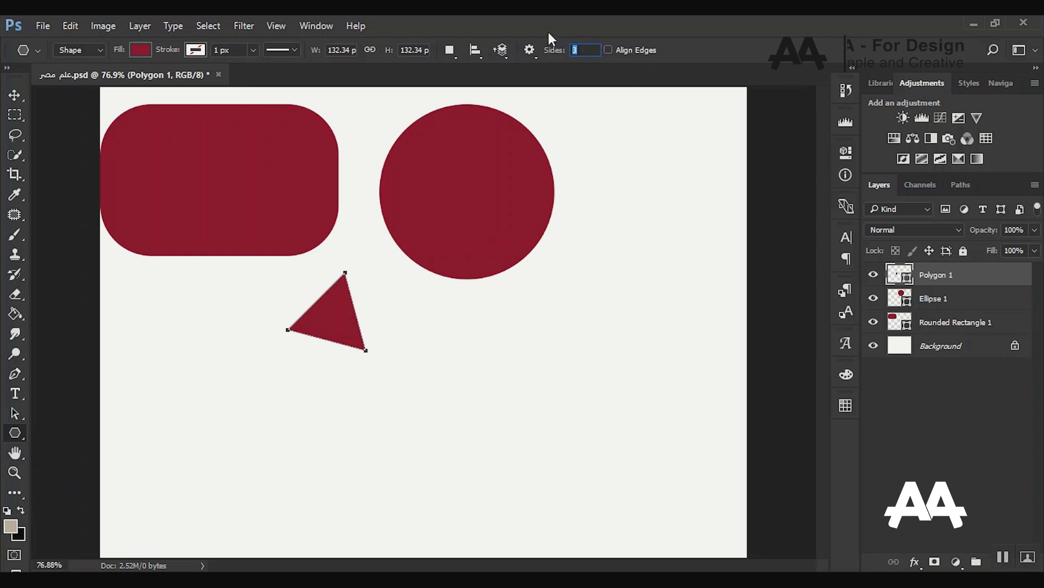
pyautogui.write('6')
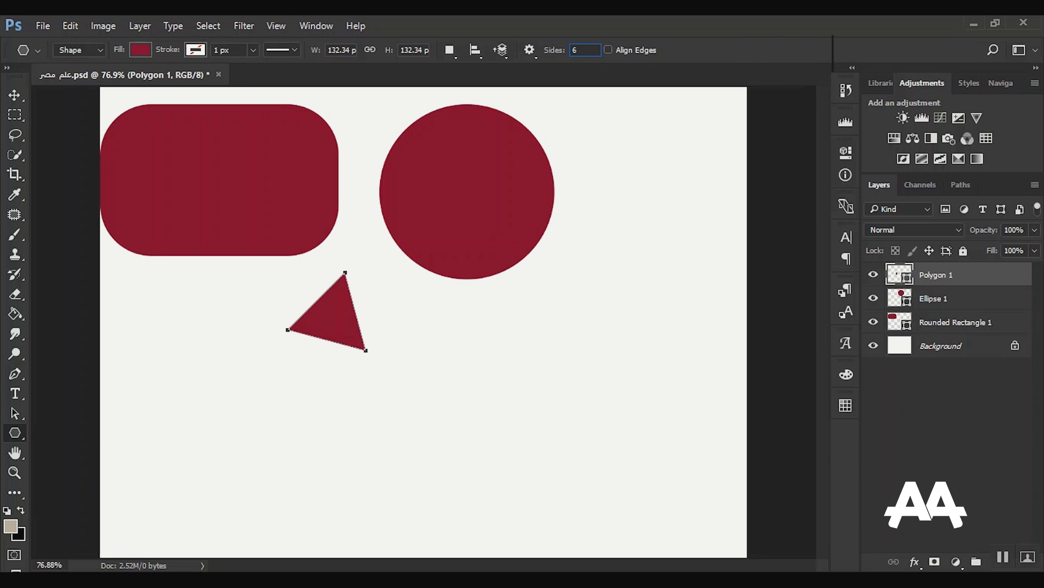
pyautogui.moveTo(469, 371); pyautogui.dragTo(543, 402)
pyautogui.click(13, 97)
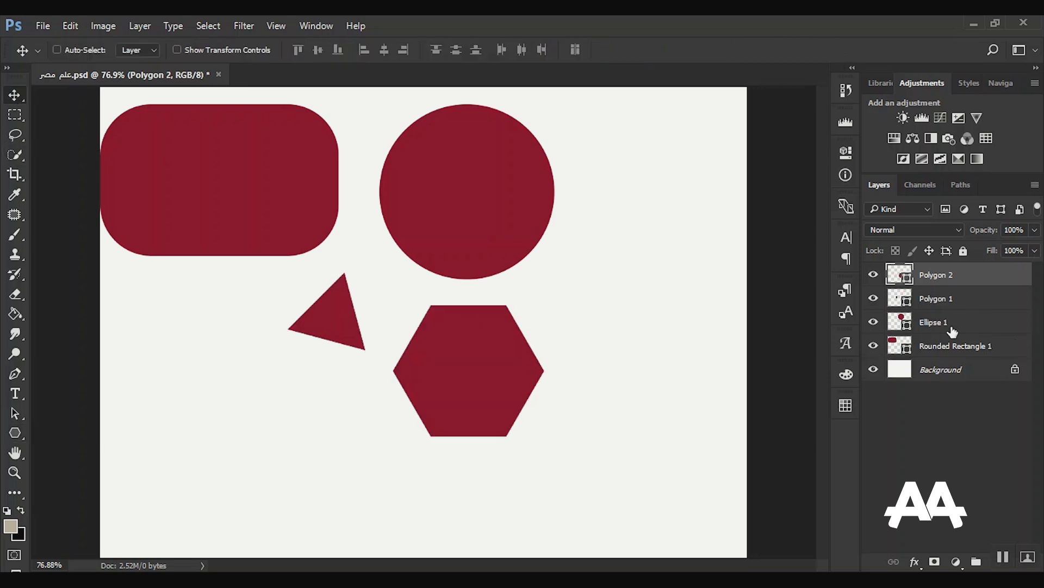
# - Move the triangle slightly down and rotate it -45° so that it points right, using the transform controls
pyautogui.click(943, 298)
pyautogui.moveTo(332, 313); pyautogui.dragTo(324, 331)
pyautogui.click(256, 50)
pyautogui.moveTo(390, 432); pyautogui.dragTo(439, 351)
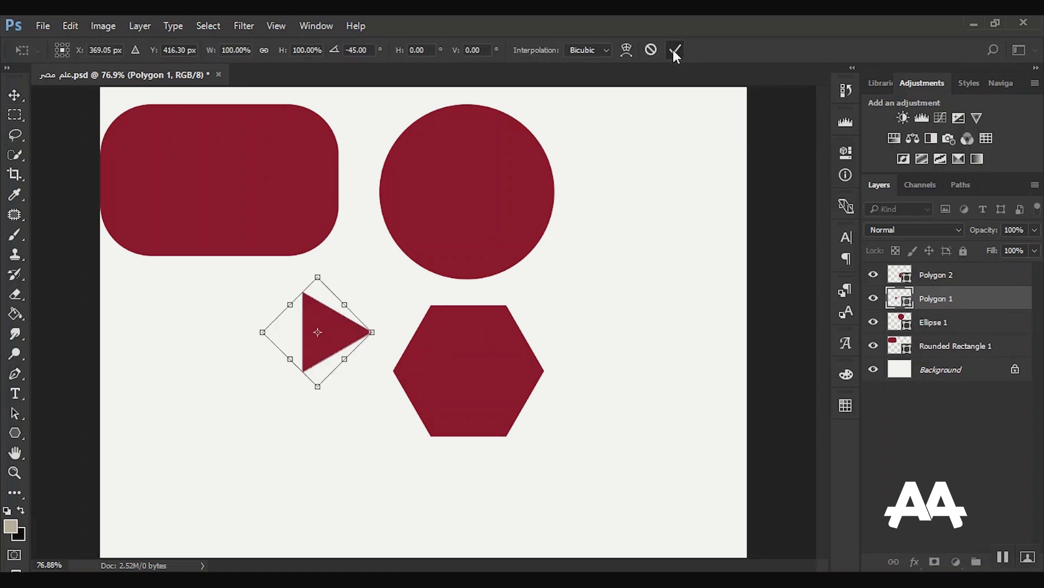
pyautogui.click(675, 50)
pyautogui.click(239, 50)
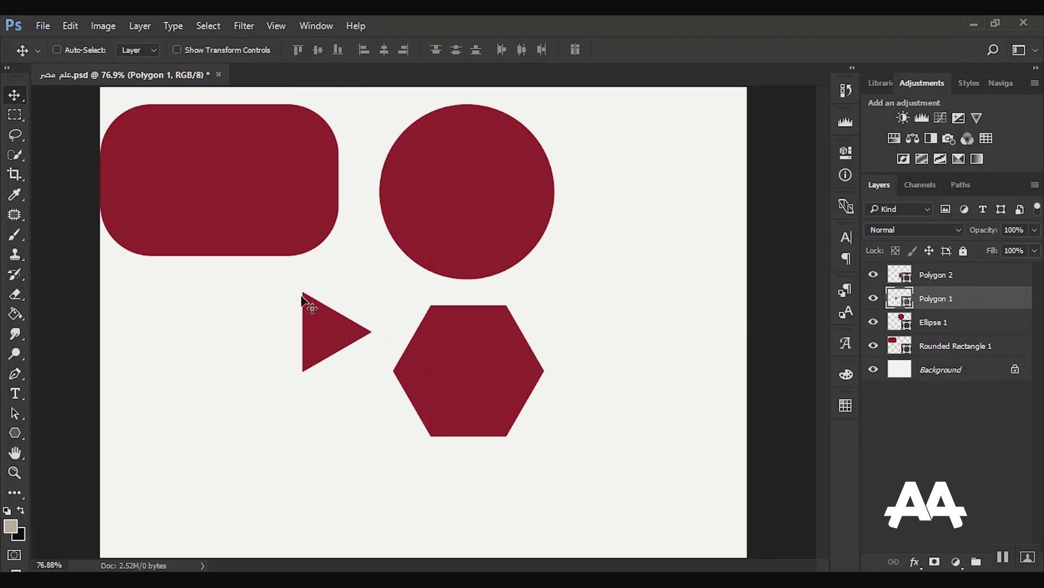
# - Move the triangle to the canvas's upper-right corner and place the hexagon just below it
pyautogui.moveTo(358, 332); pyautogui.dragTo(718, 154)
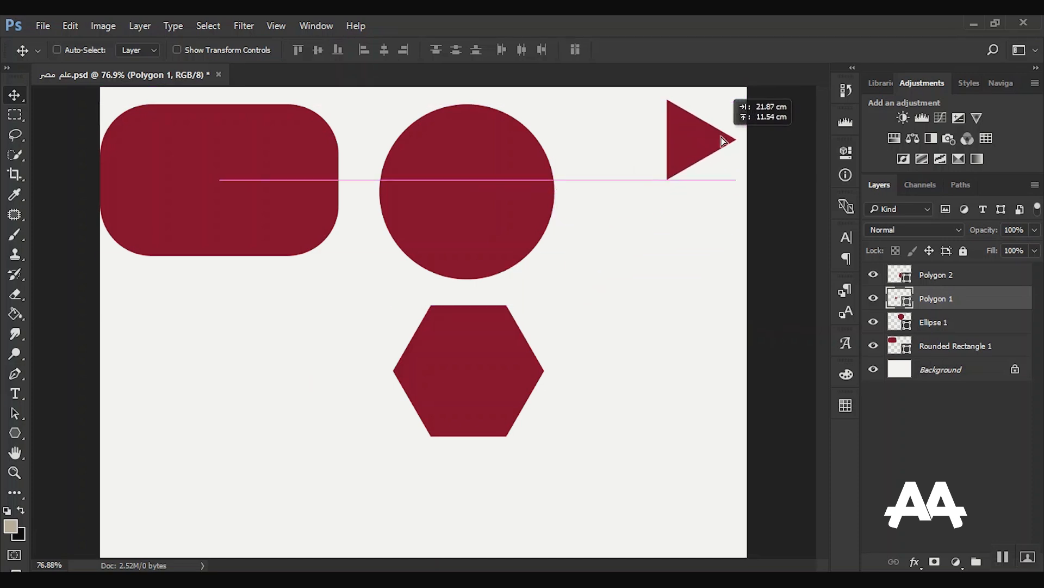
pyautogui.keyDown('ctrl'); pyautogui.click(447, 406); pyautogui.keyUp('ctrl')
pyautogui.moveTo(444, 401); pyautogui.dragTo(638, 283)
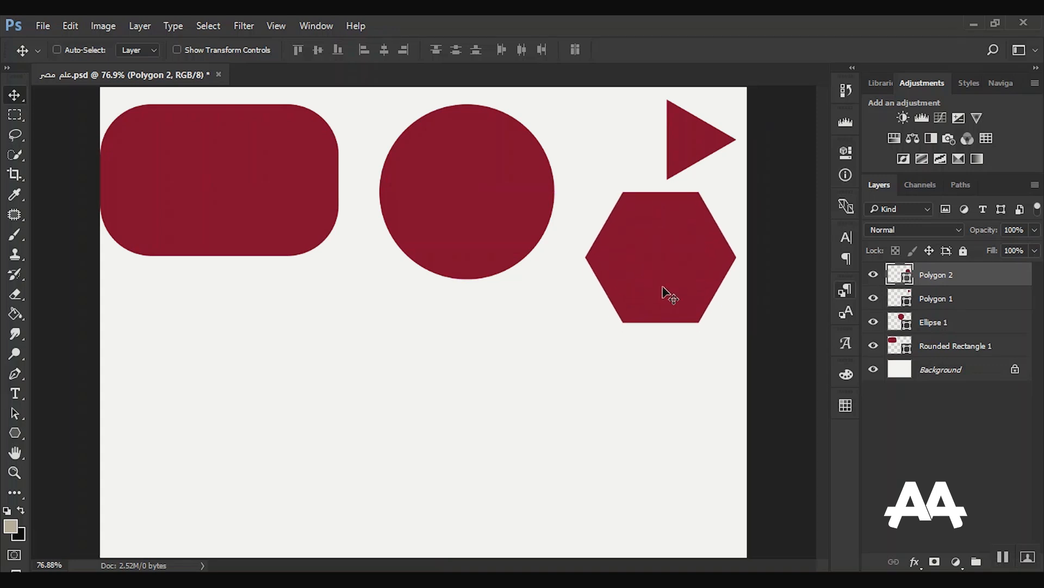
# - Draw a horizontal line about 319 px long with a 14 px weight below the rounded rectangle
pyautogui.click(15, 433)
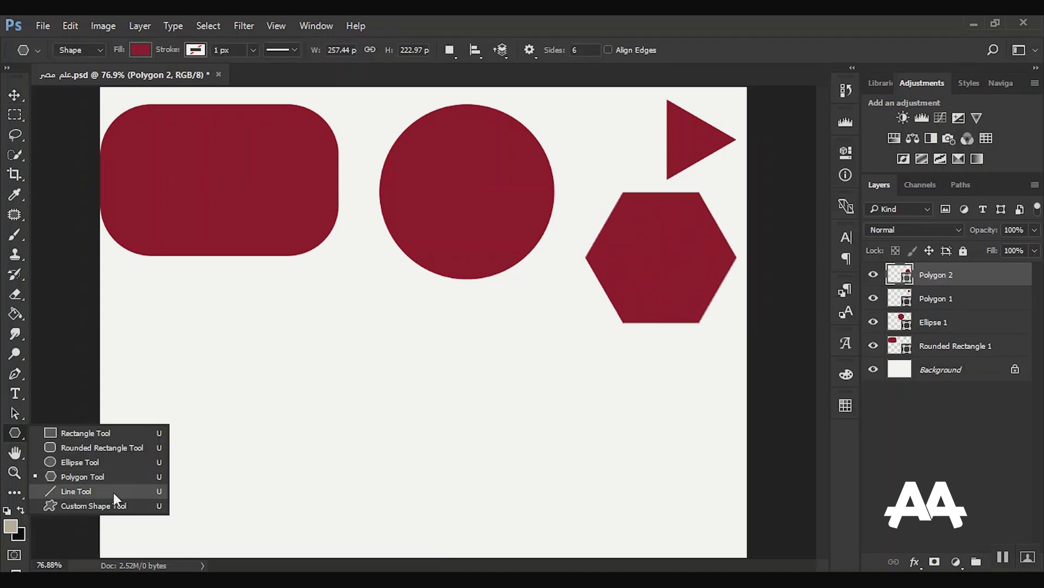
pyautogui.click(113, 492)
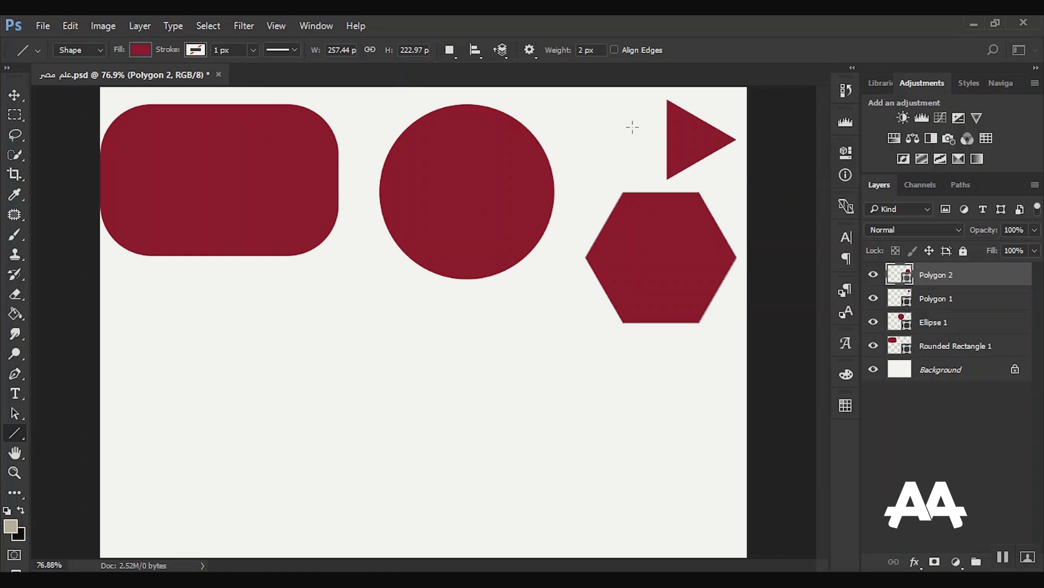
pyautogui.click(557, 54)
pyautogui.write('14')
pyautogui.press('Return')
pyautogui.moveTo(232, 320); pyautogui.dragTo(421, 320)
# - Draw a second horizontal line about 463 px long with a 46 px weight and move it toward the canvas's left edge
pyautogui.moveTo(546, 53); pyautogui.dragTo(563, 53)
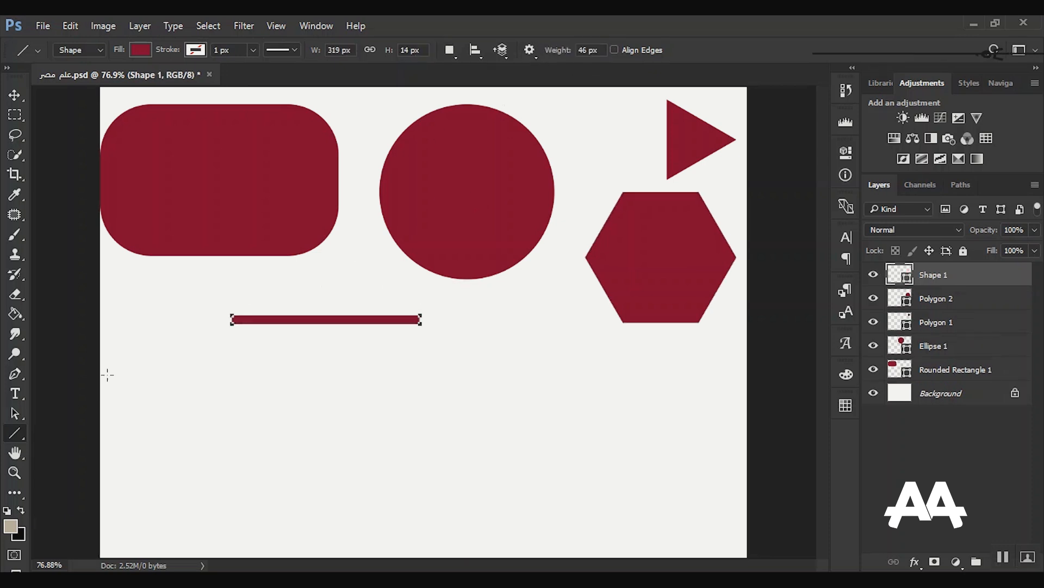
pyautogui.moveTo(195, 370); pyautogui.dragTo(467, 371)
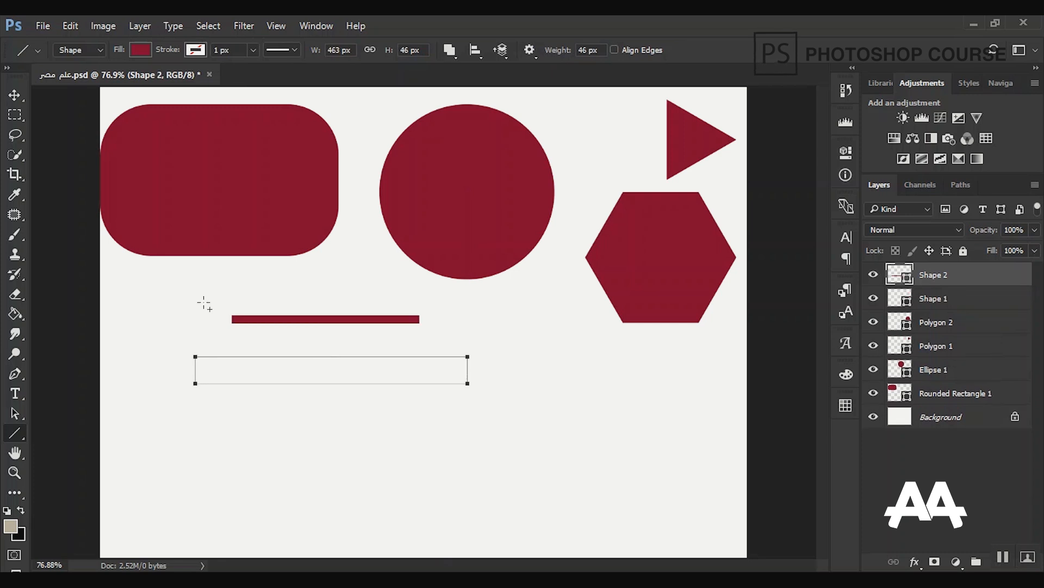
pyautogui.press('v')
pyautogui.click(14, 433)
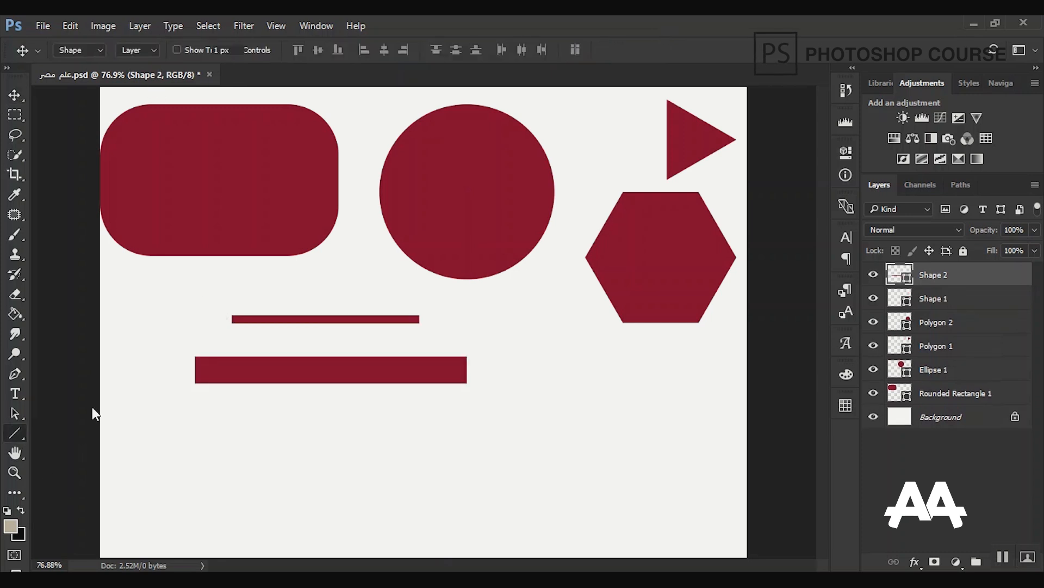
pyautogui.click(14, 96)
pyautogui.moveTo(402, 324); pyautogui.dragTo(314, 311)
# - Browse the Custom Shape tool's preset library and its All shape set option, cancelling the replacement of the current shapes
pyautogui.click(14, 437)
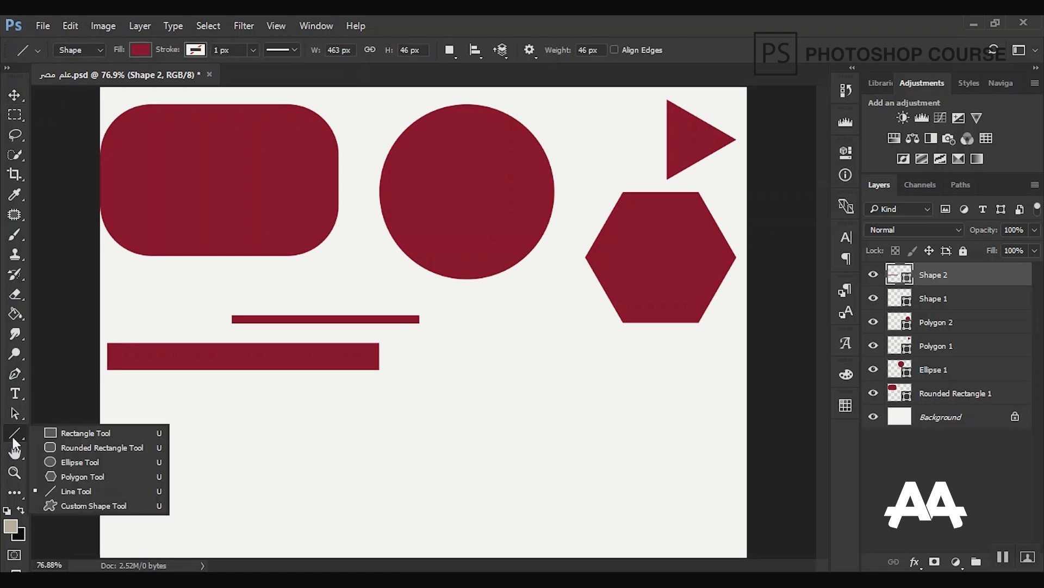
pyautogui.click(116, 510)
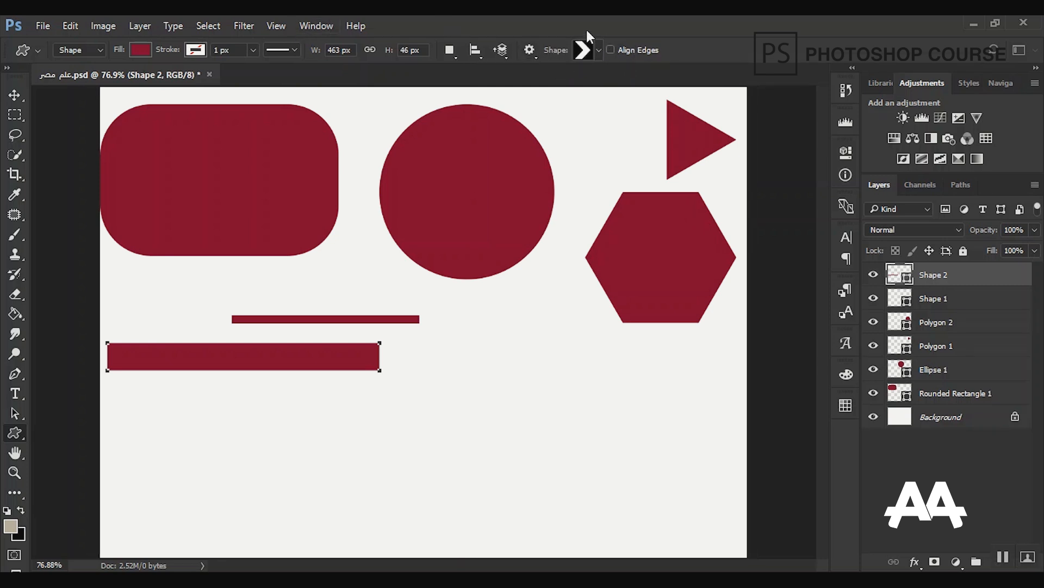
pyautogui.click(599, 51)
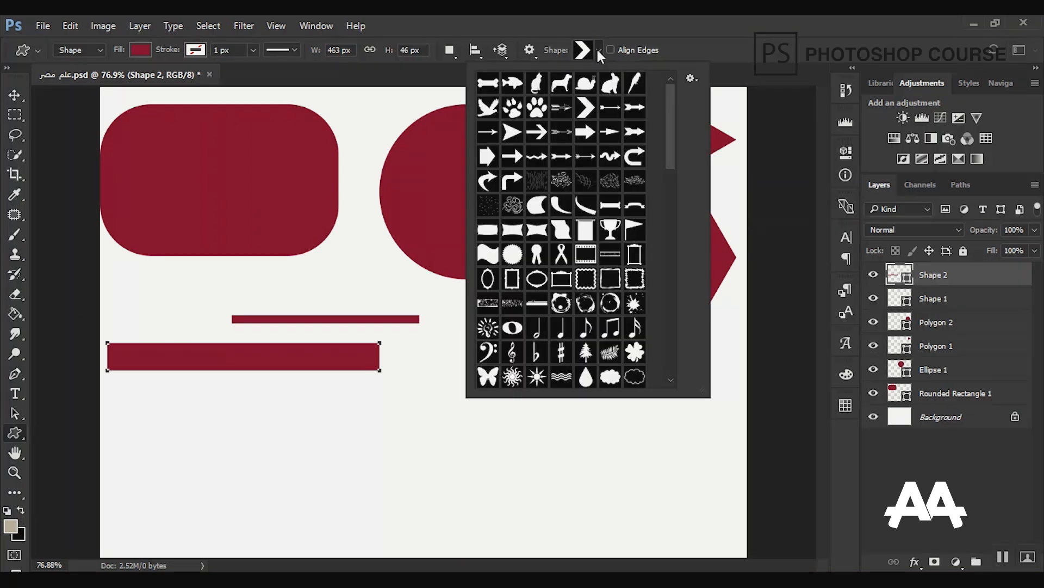
pyautogui.scroll(-4, 584, 213)
pyautogui.scroll(5, 584, 212)
pyautogui.click(692, 79)
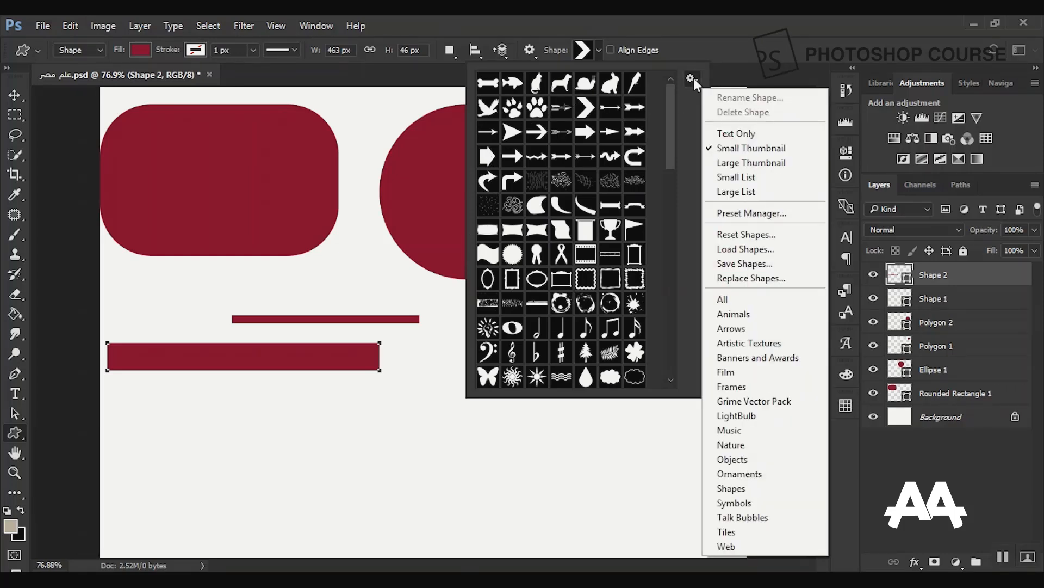
pyautogui.click(732, 300)
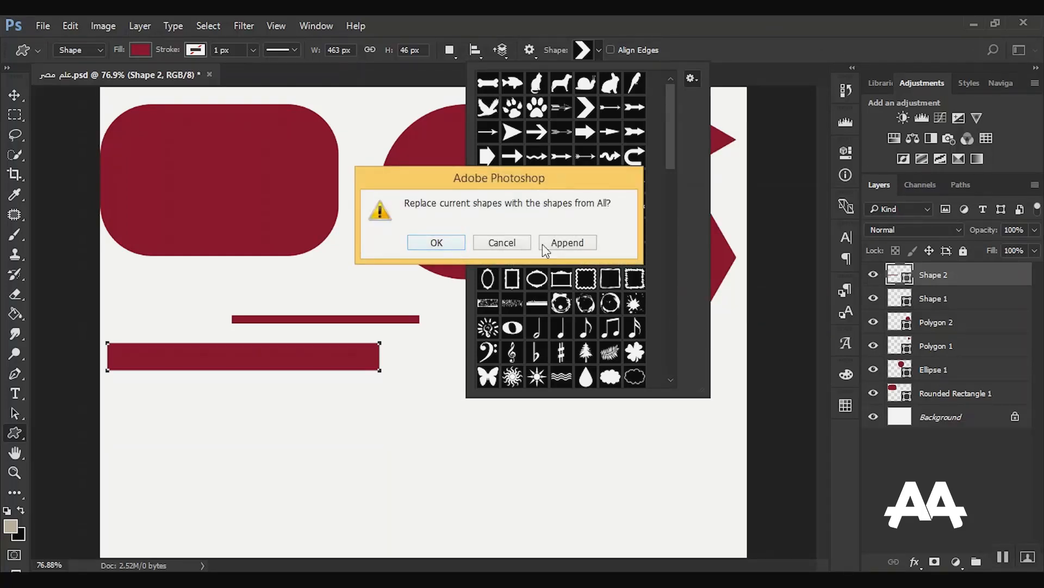
pyautogui.click(501, 242)
pyautogui.scroll(-6, 536, 288)
pyautogui.scroll(6, 536, 286)
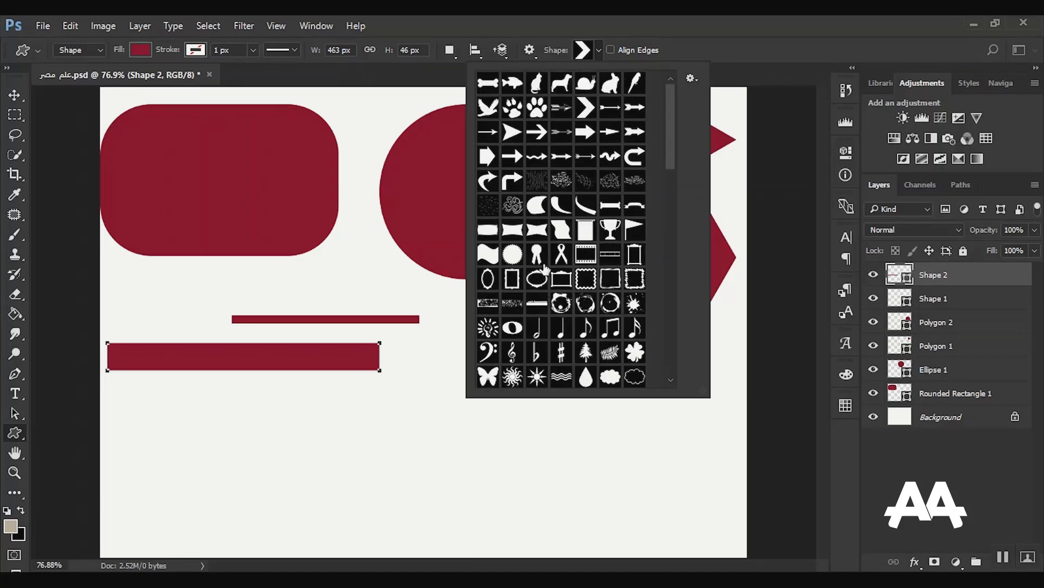
# - Draw a trophy custom shape about 228 by 219 px below the circle and move it slightly up and right
pyautogui.click(609, 232)
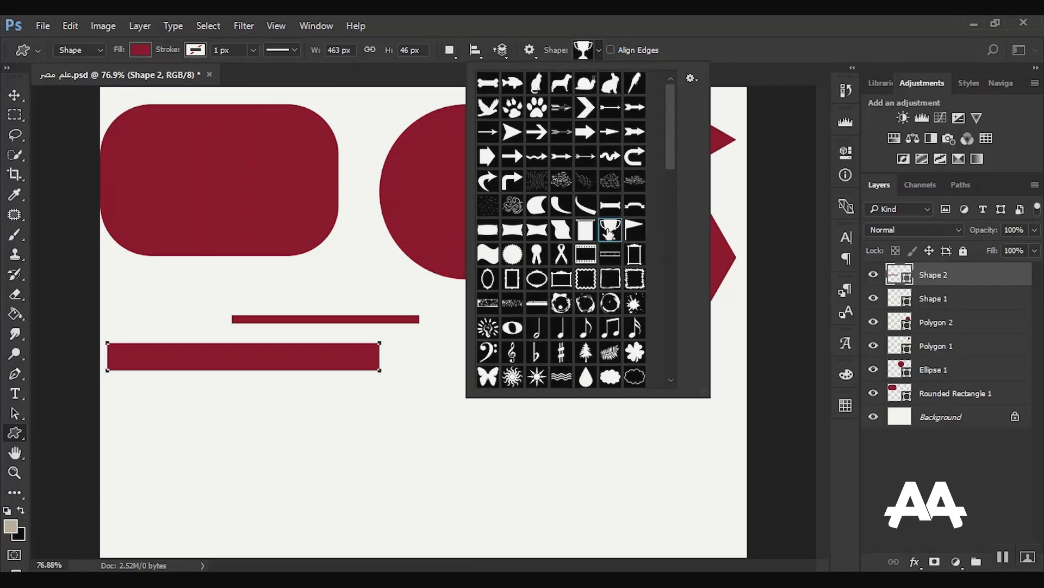
pyautogui.click(458, 350)
pyautogui.moveTo(429, 345); pyautogui.dragTo(564, 477)
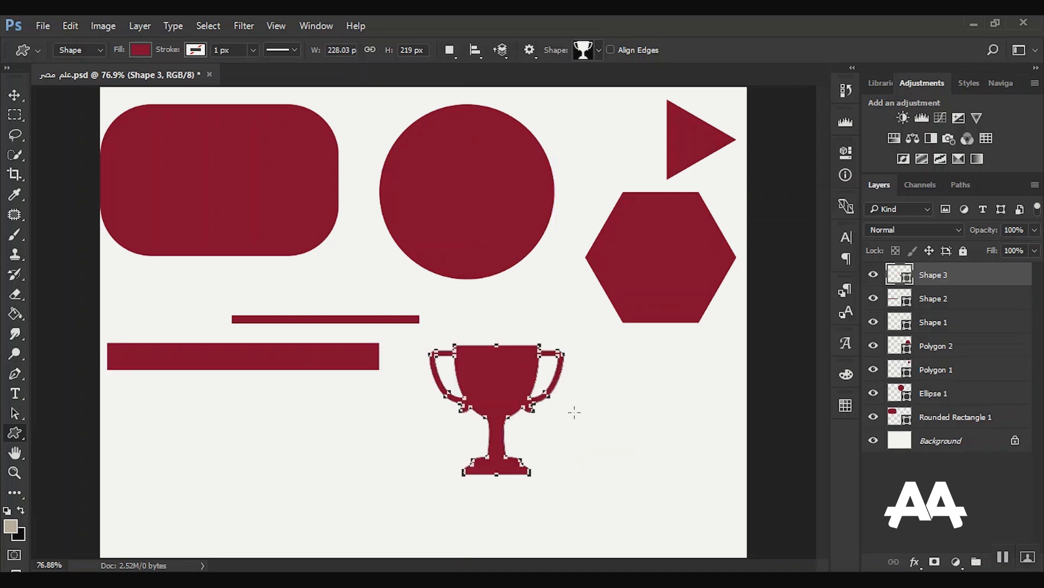
pyautogui.click(15, 95)
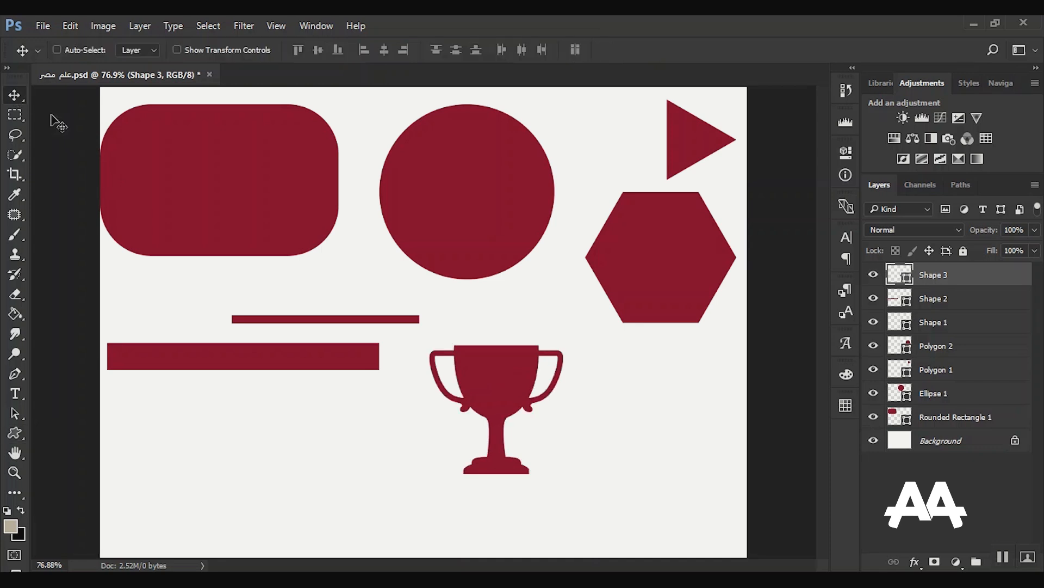
pyautogui.moveTo(550, 366); pyautogui.dragTo(571, 327)
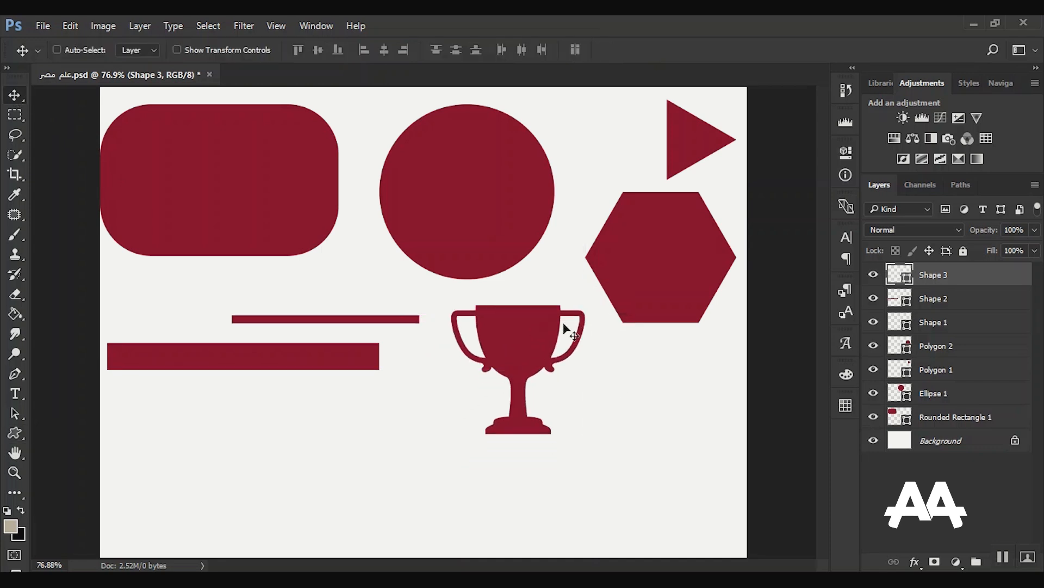
# - Try stretching the trophy to about 157% width and 256% height with the transform controls, and cancel the transform
pyautogui.click(237, 51)
pyautogui.moveTo(585, 369); pyautogui.dragTo(690, 369)
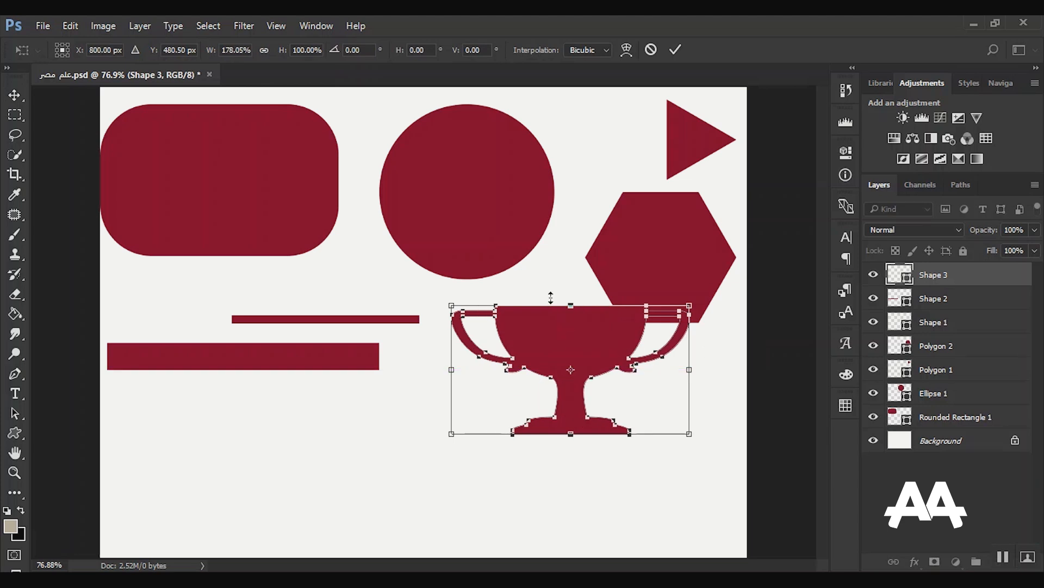
pyautogui.moveTo(570, 253); pyautogui.dragTo(575, 88)
pyautogui.moveTo(692, 270); pyautogui.dragTo(661, 270)
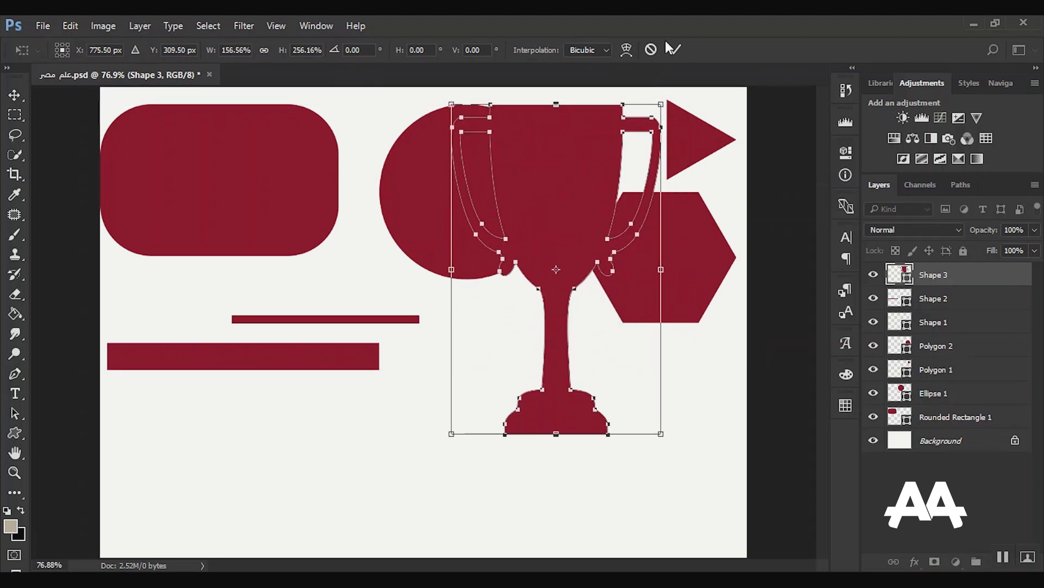
pyautogui.click(650, 49)
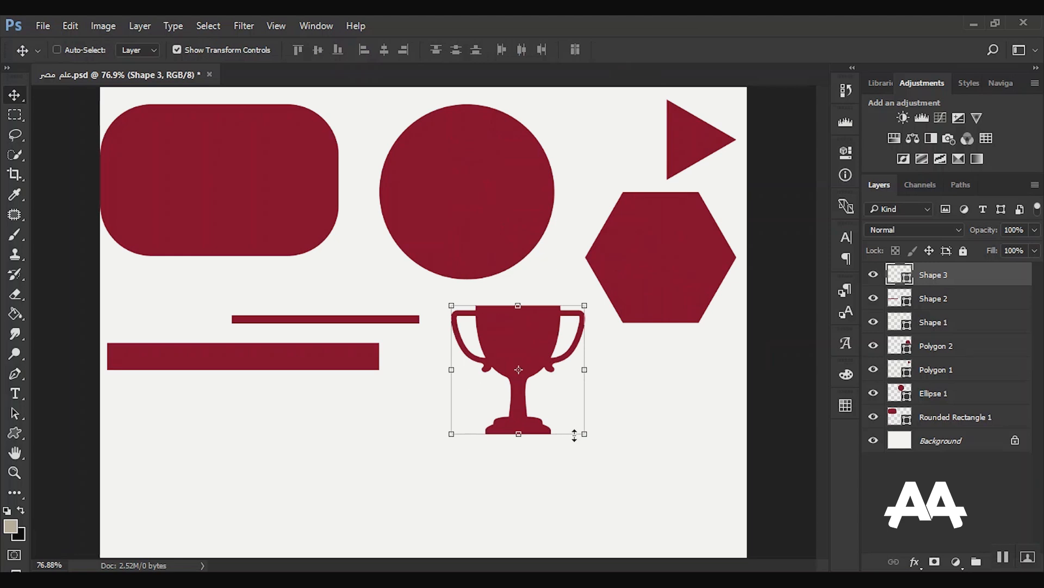
# - Delete all the shape layers, keeping only the Background, and switch to the Rectangle tool
pyautogui.moveTo(567, 349); pyautogui.dragTo(718, 435)
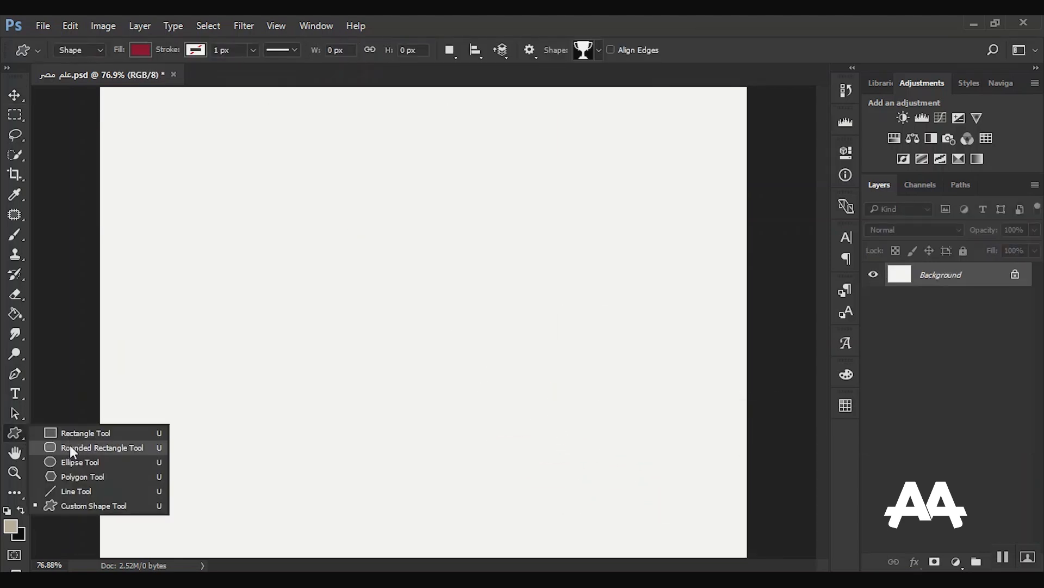
pyautogui.rightClick(15, 432)
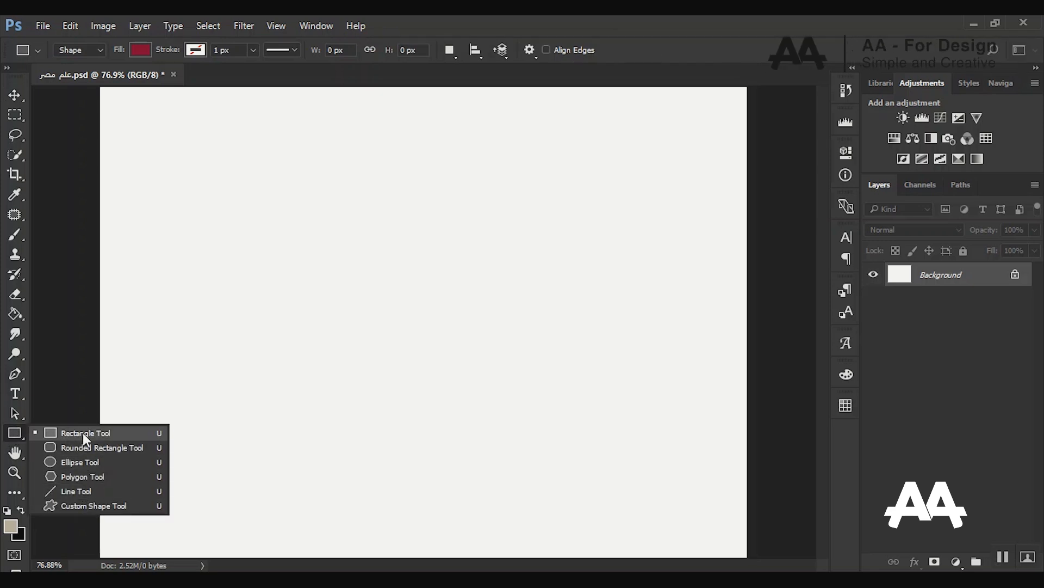
# - Draw a dark red square about 358 by 358 px with a yellow stroke in the upper middle of the canvas
pyautogui.click(84, 433)
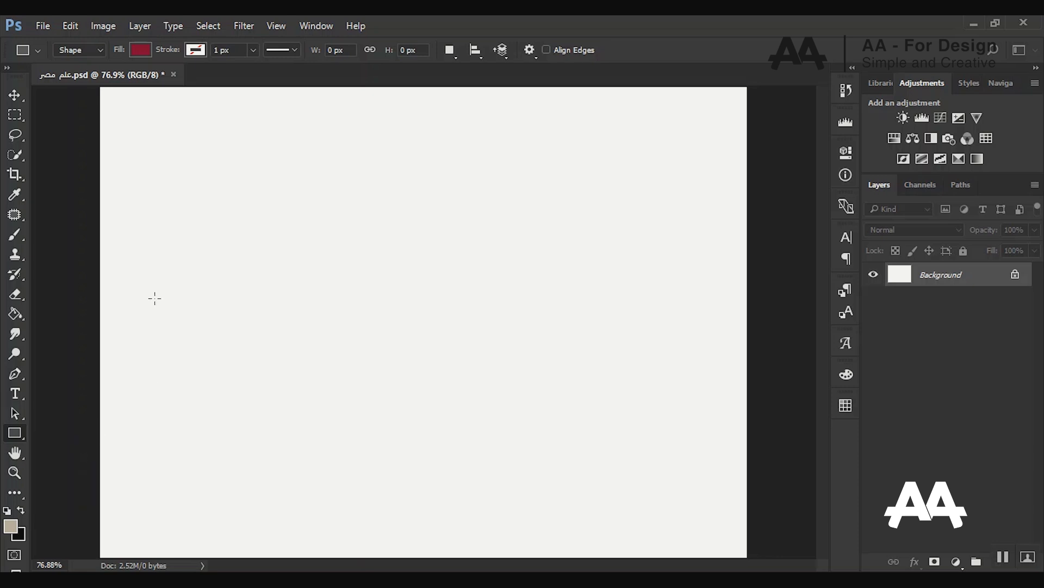
pyautogui.click(196, 50)
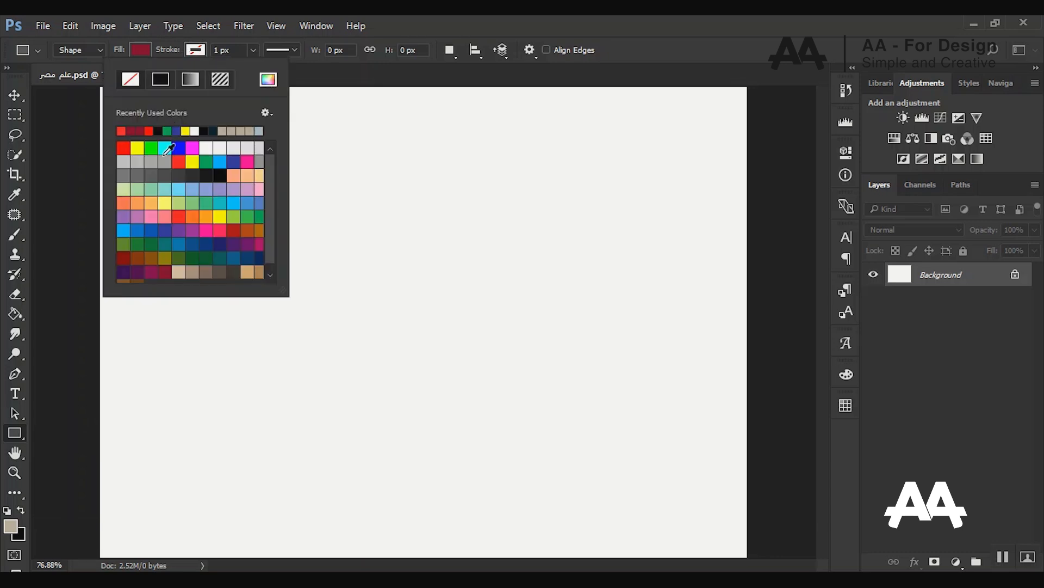
pyautogui.click(193, 161)
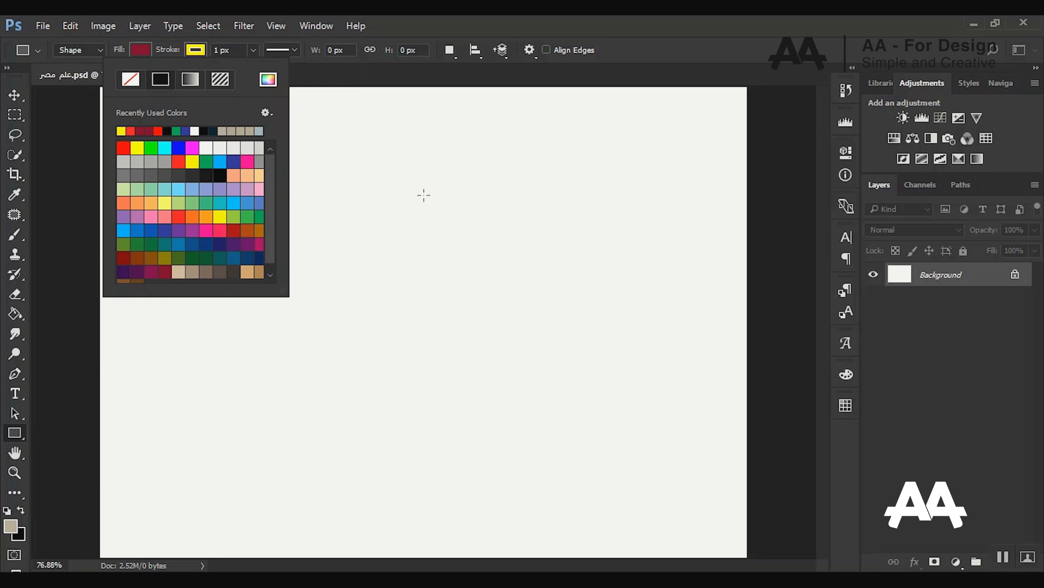
pyautogui.click(331, 149)
pyautogui.moveTo(323, 144)
pyautogui.mouseDown()
pyautogui.moveTo(629, 310)
pyautogui.moveTo(664, 354)
pyautogui.mouseUp()
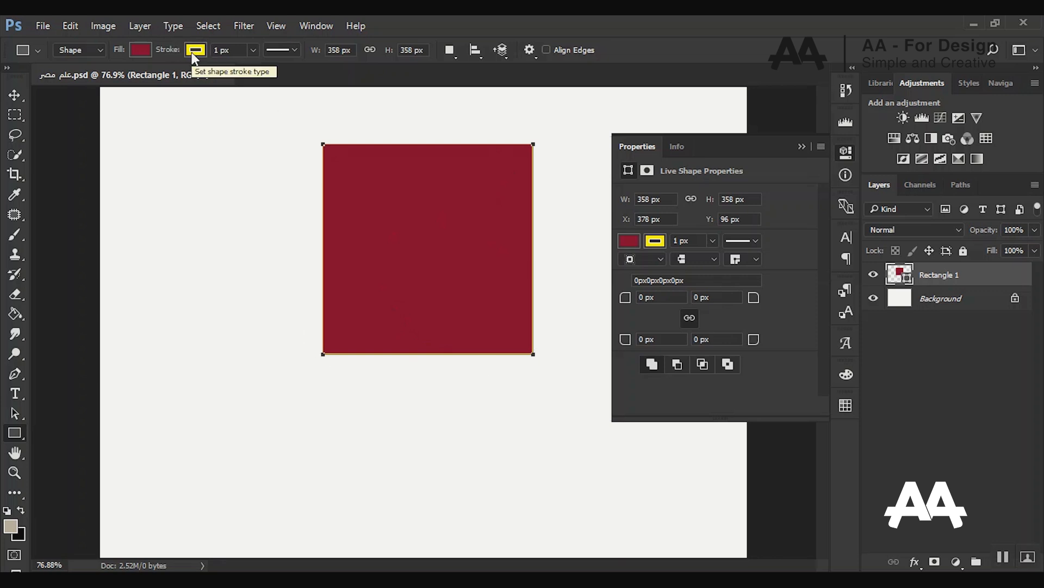
# - Thicken the square's yellow stroke to about 23.02 px
pyautogui.click(254, 48)
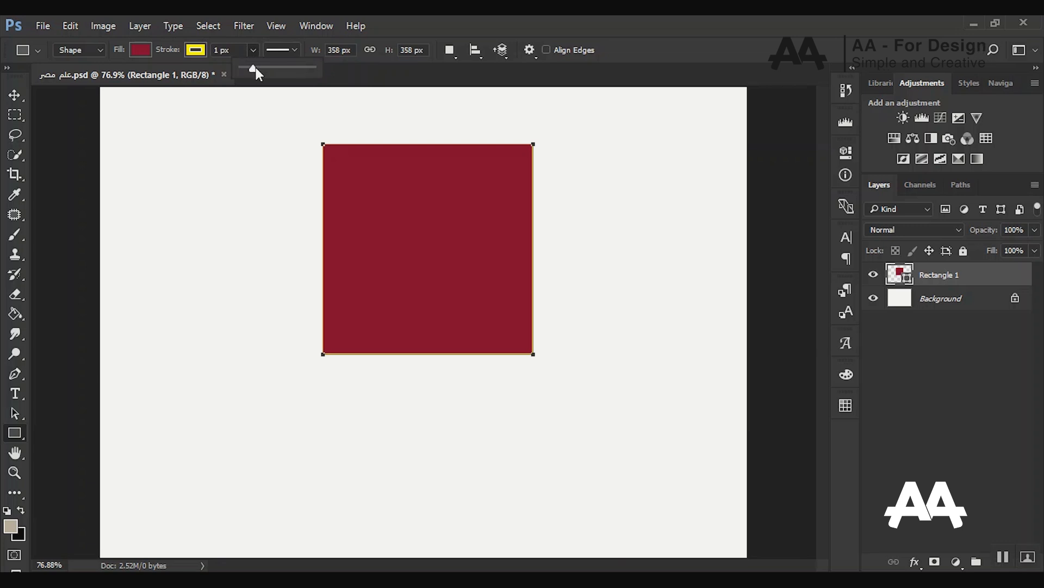
pyautogui.moveTo(256, 68); pyautogui.dragTo(274, 68)
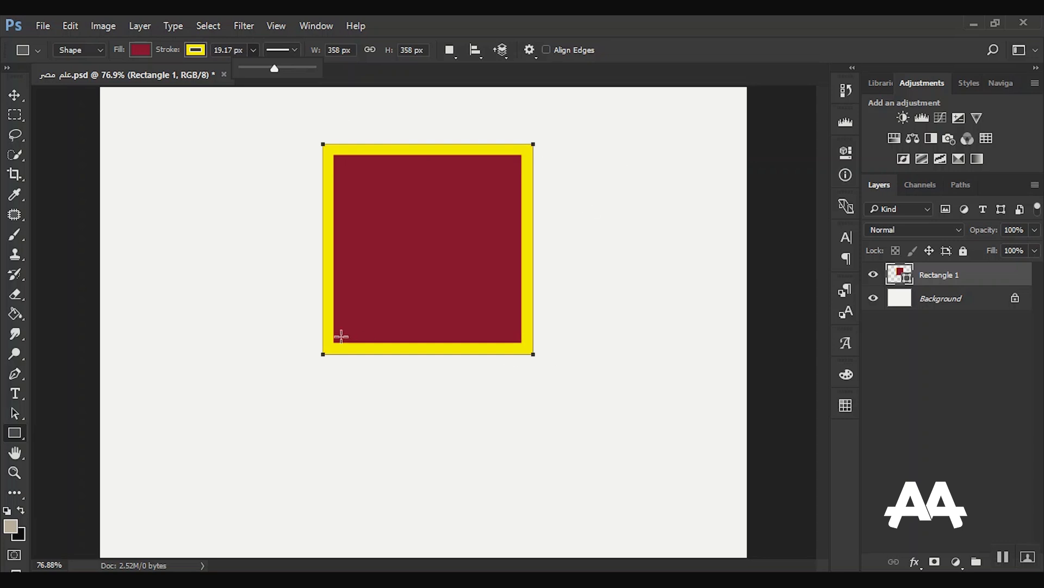
pyautogui.moveTo(278, 66); pyautogui.dragTo(279, 67)
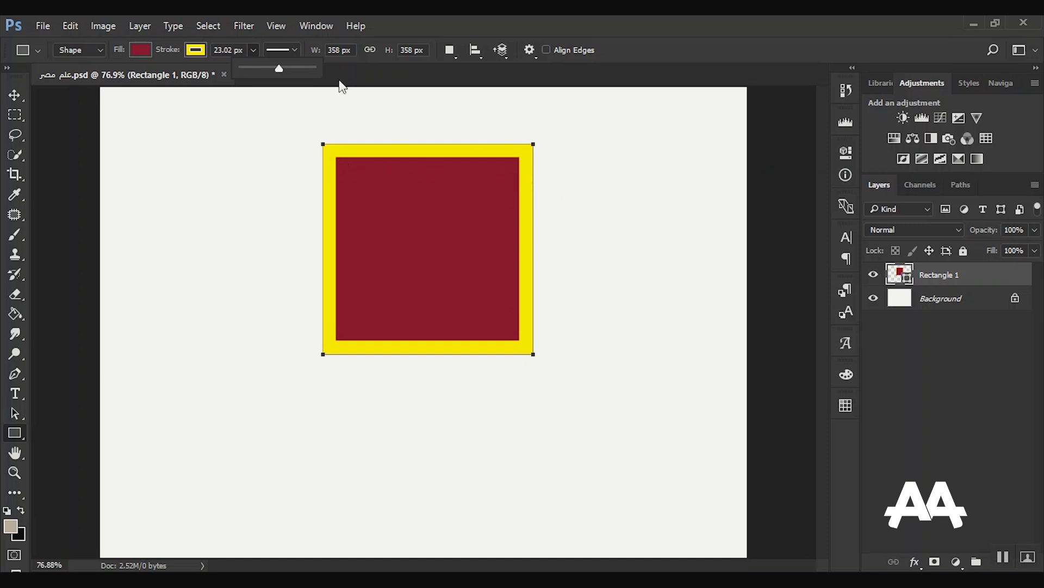
# - Try the dashed and dotted line styles on the square's stroke, and return it to a solid line
pyautogui.click(292, 50)
pyautogui.click(290, 49)
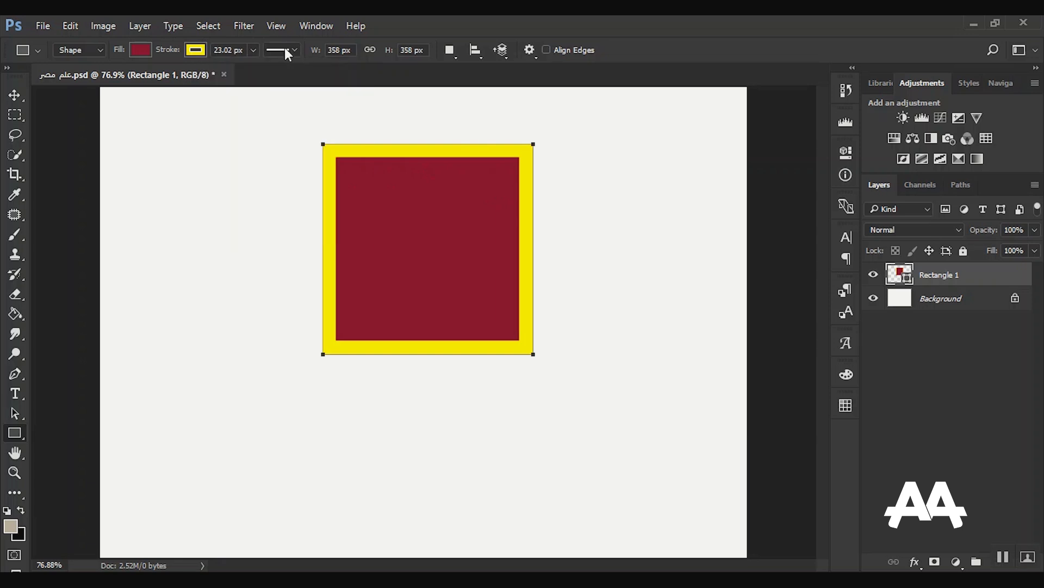
pyautogui.click(288, 47)
pyautogui.click(288, 48)
pyautogui.click(288, 47)
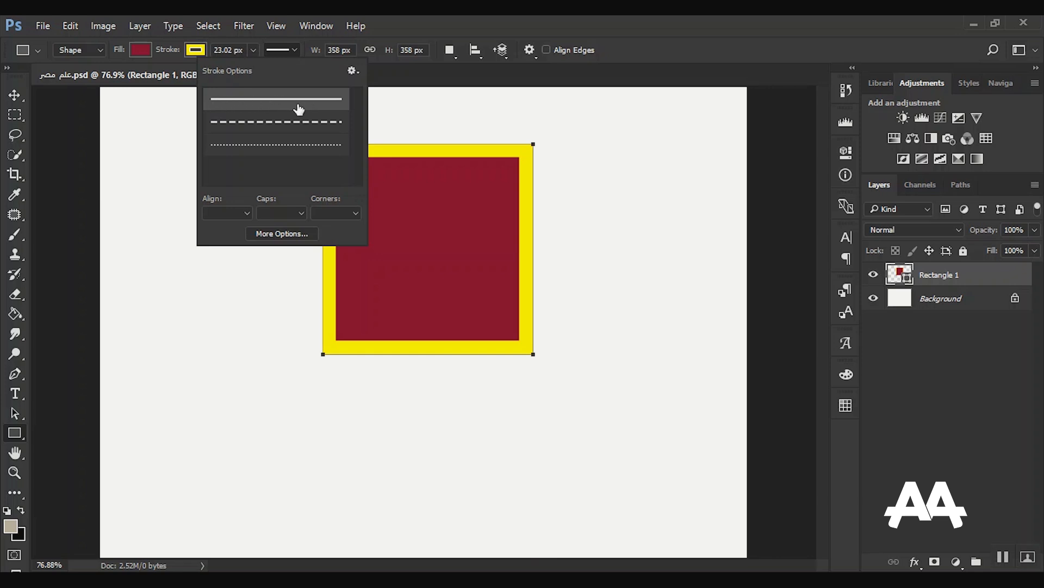
pyautogui.click(262, 130)
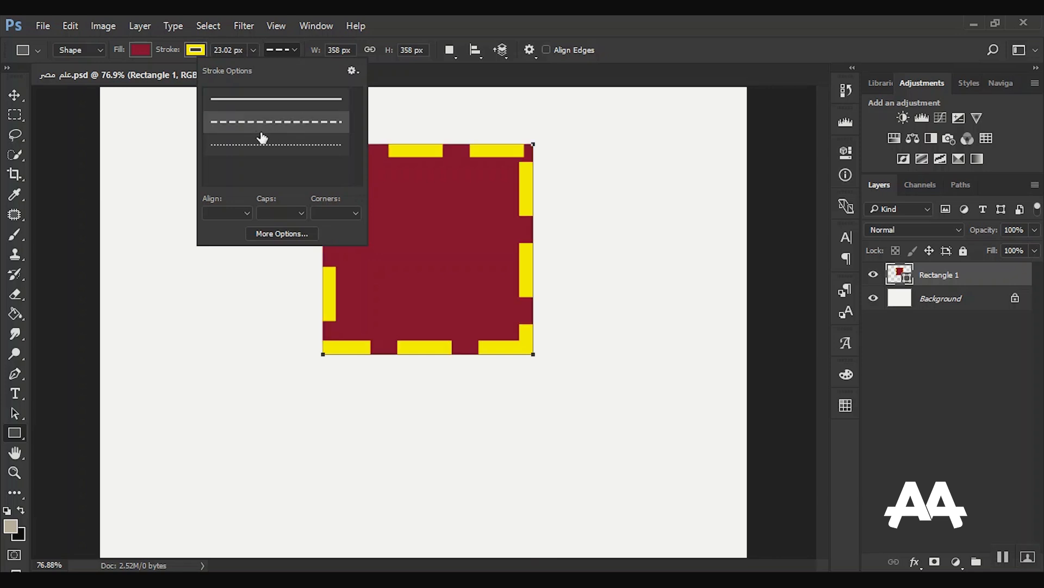
pyautogui.click(254, 154)
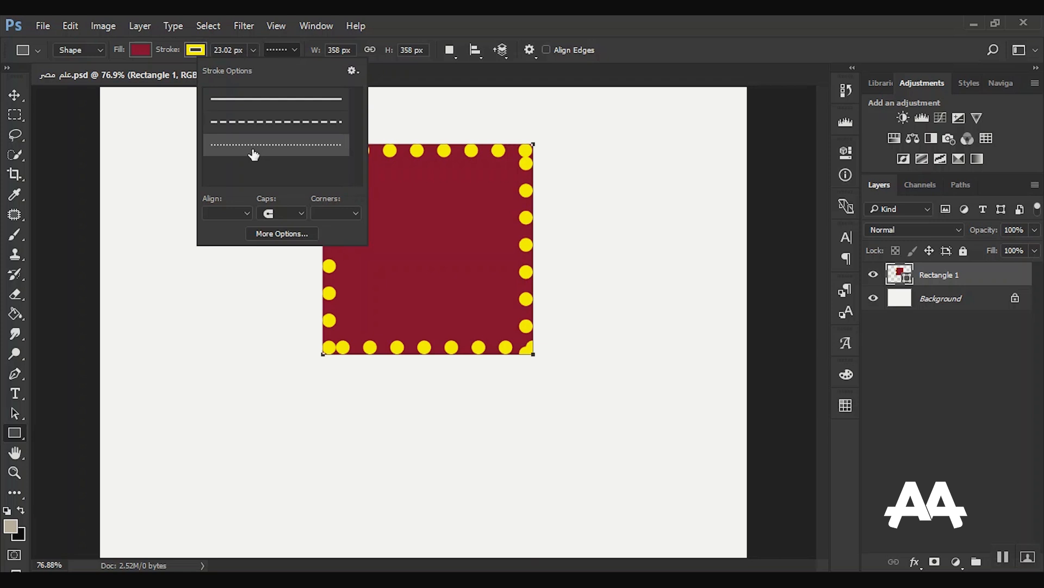
pyautogui.click(270, 100)
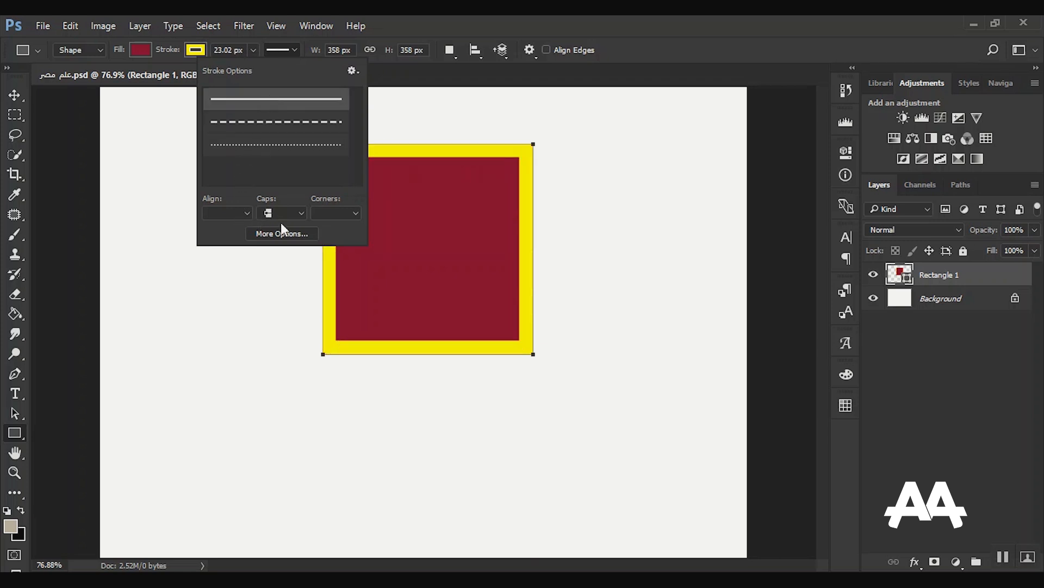
# - Try the centered stroke alignment on the square, and set the stroke to align outside its edge
pyautogui.click(242, 212)
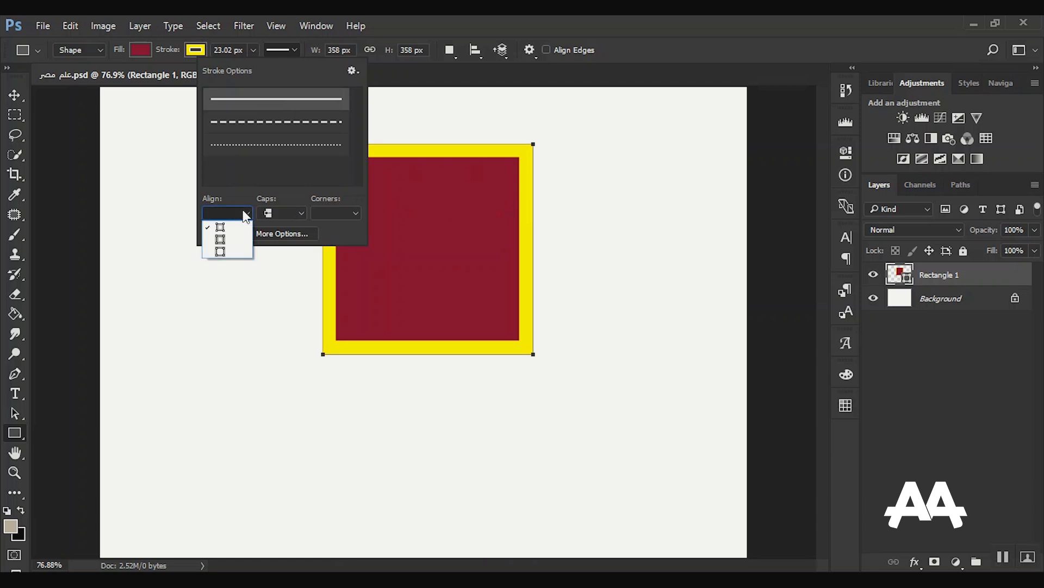
pyautogui.click(234, 250)
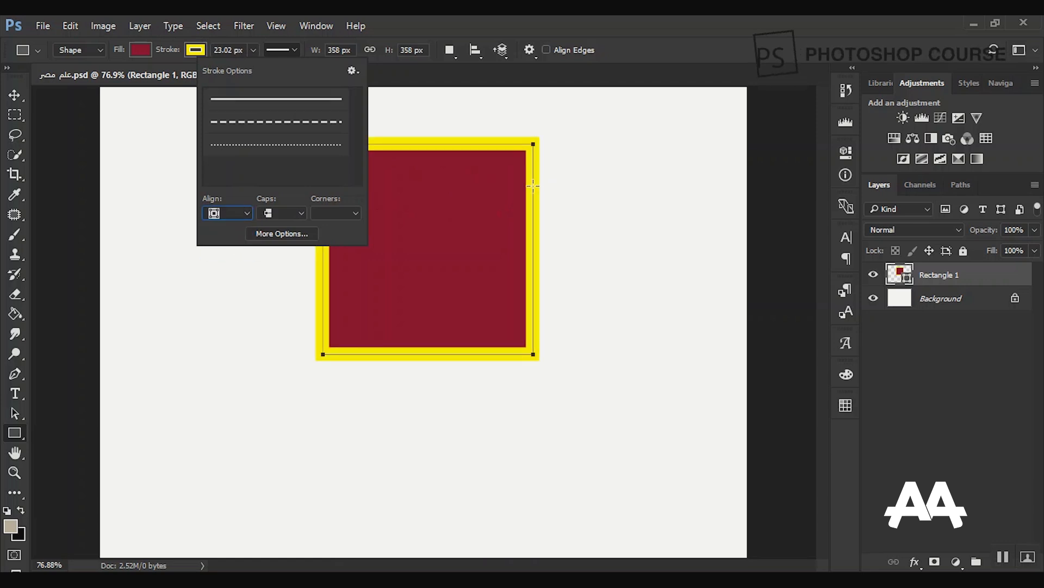
pyautogui.click(247, 213)
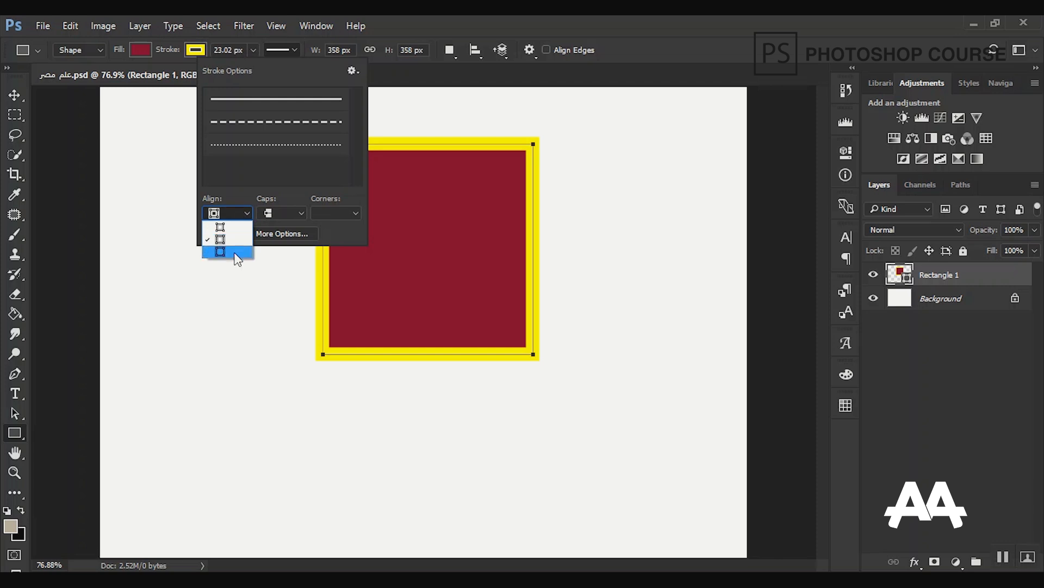
pyautogui.click(235, 253)
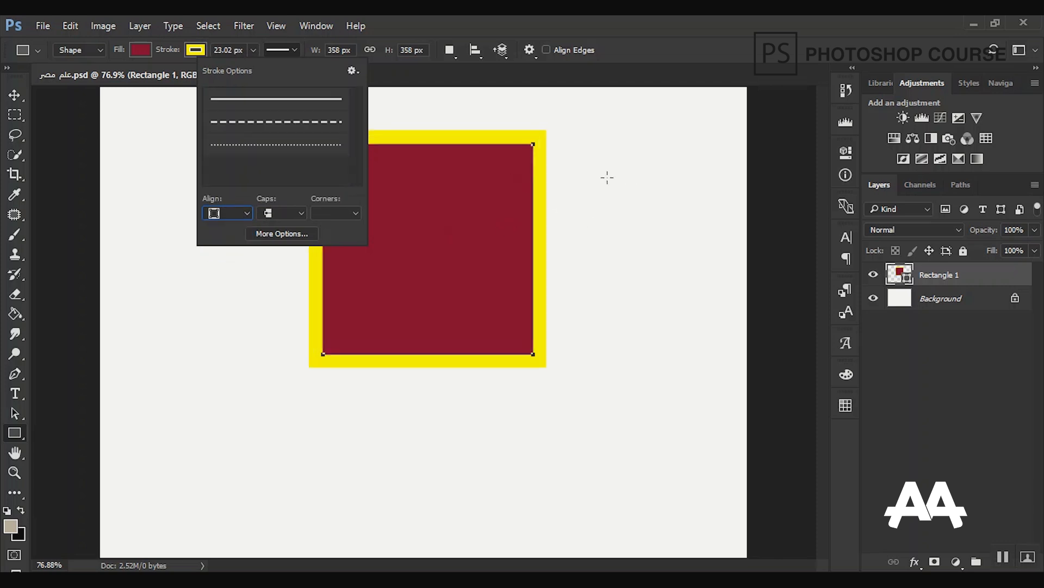
pyautogui.click(14, 95)
pyautogui.click(14, 435)
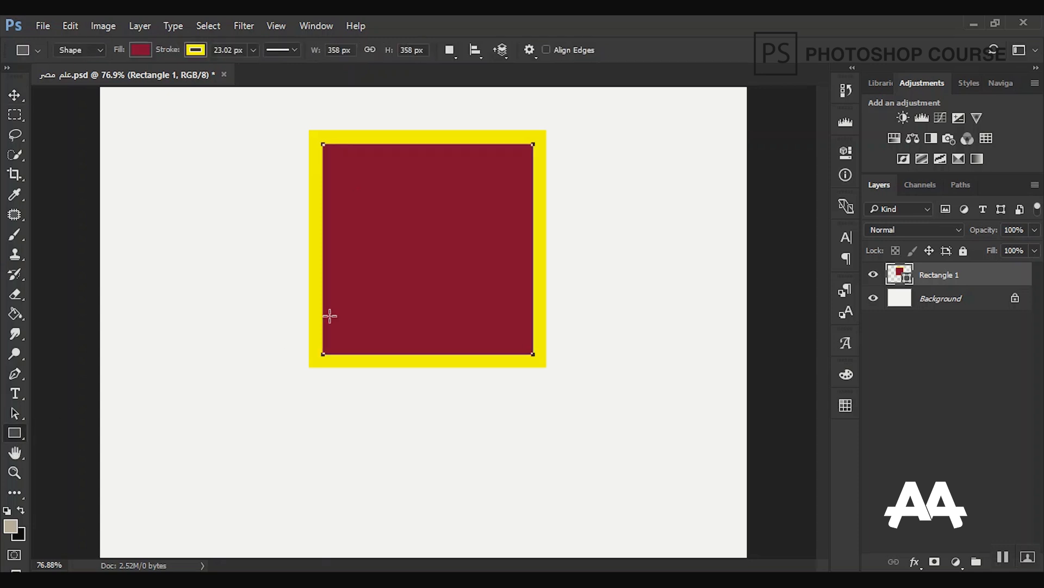
# - Try the square without a stroke, and restore its yellow stroke color
pyautogui.click(195, 52)
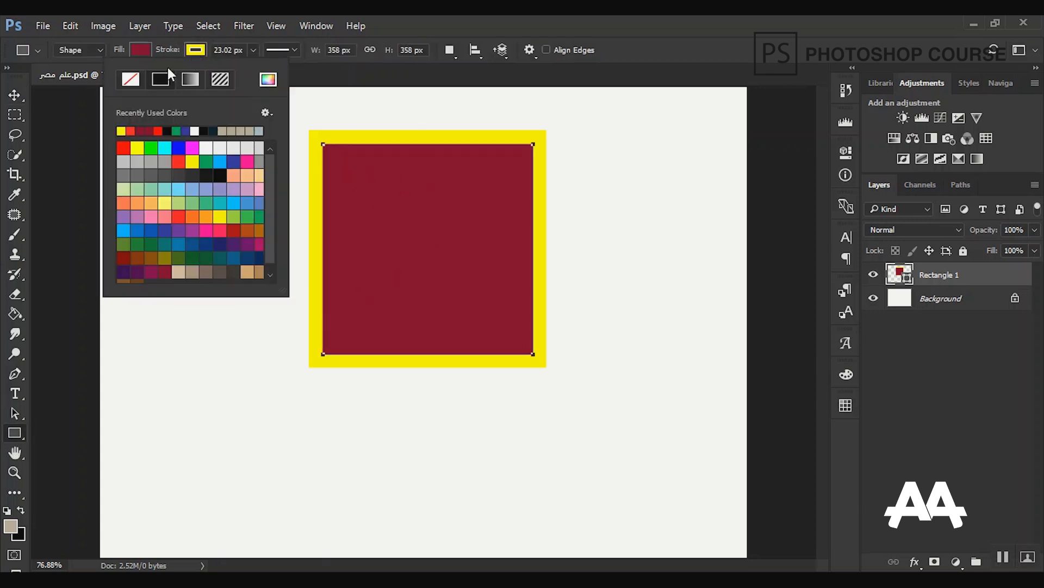
pyautogui.click(139, 77)
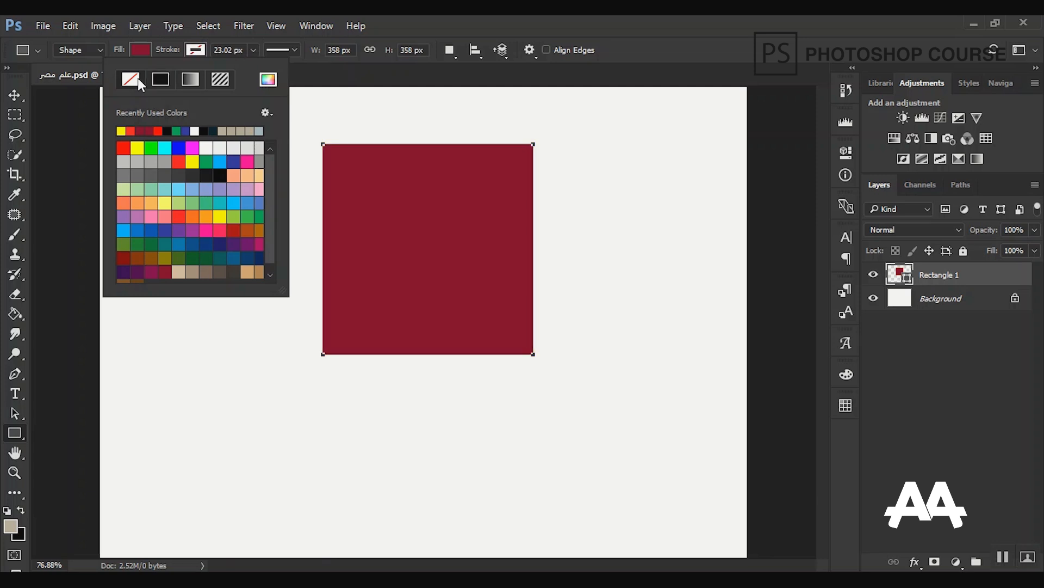
pyautogui.click(123, 131)
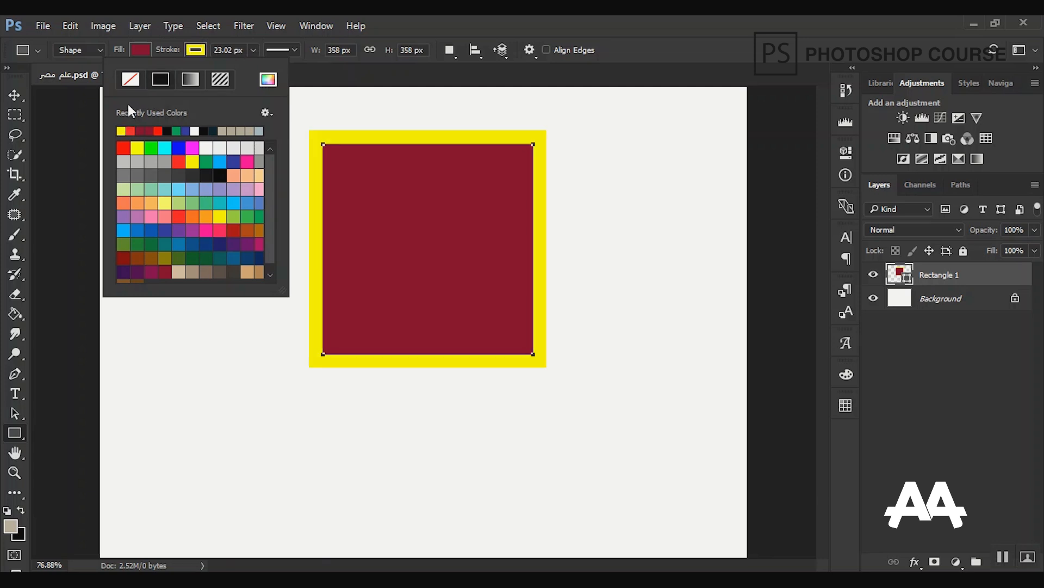
# - Remove the square's fill, move the yellow frame down and left, and narrow it to about 56.67% width
pyautogui.click(143, 47)
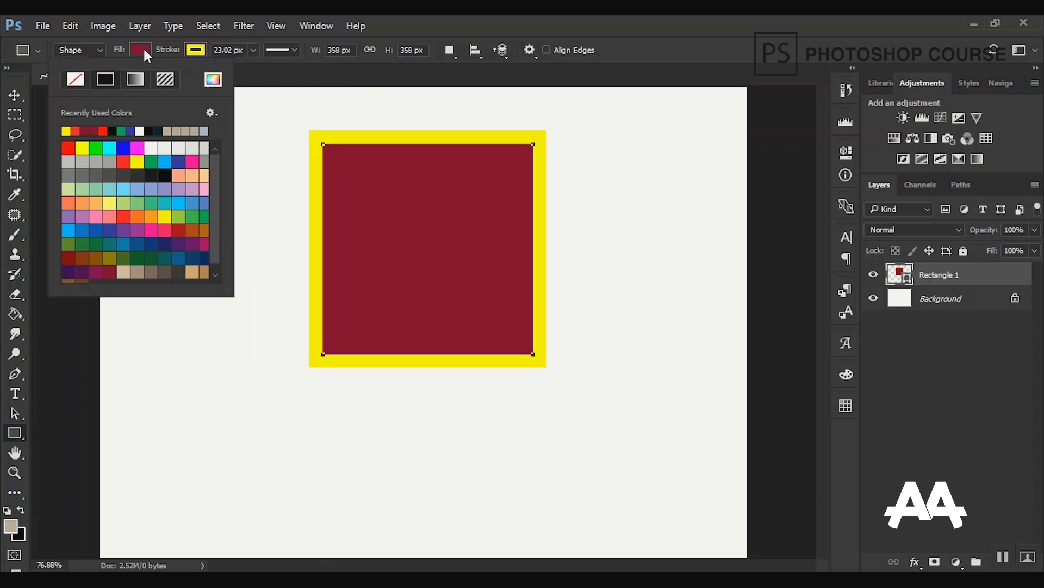
pyautogui.click(75, 80)
pyautogui.click(15, 95)
pyautogui.moveTo(554, 221); pyautogui.dragTo(430, 271)
pyautogui.click(254, 48)
pyautogui.click(675, 50)
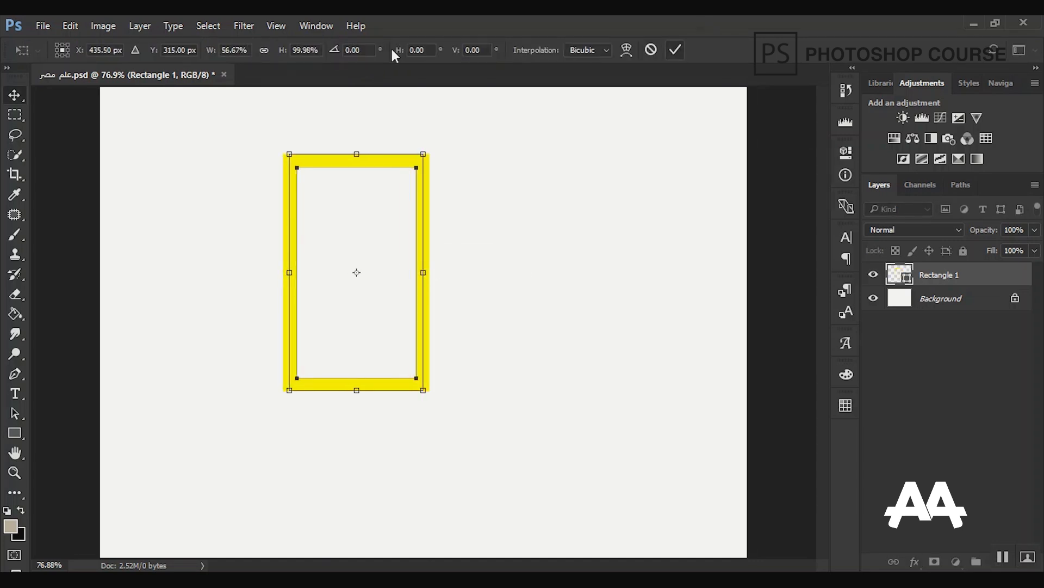
pyautogui.click(219, 52)
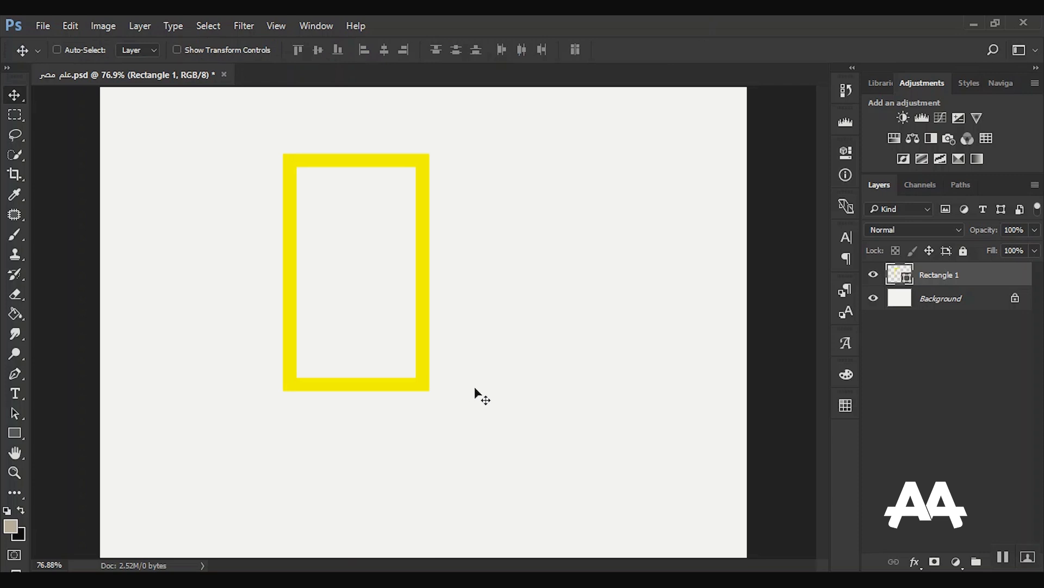
# - Delete the yellow frame and draw a small dark red square without a stroke near the canvas's upper-left corner
pyautogui.press('Delete')
pyautogui.click(16, 432)
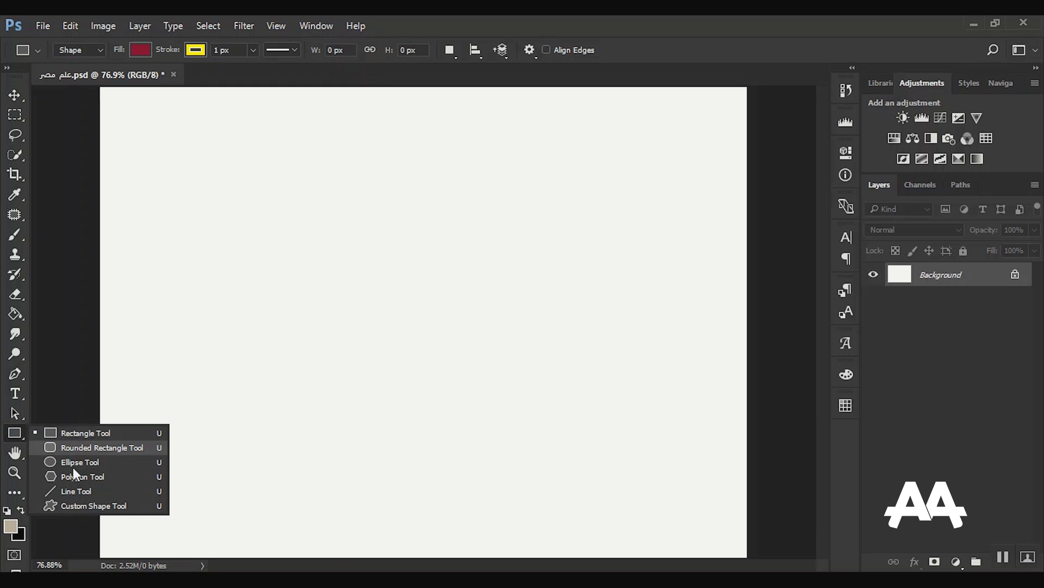
pyautogui.click(94, 437)
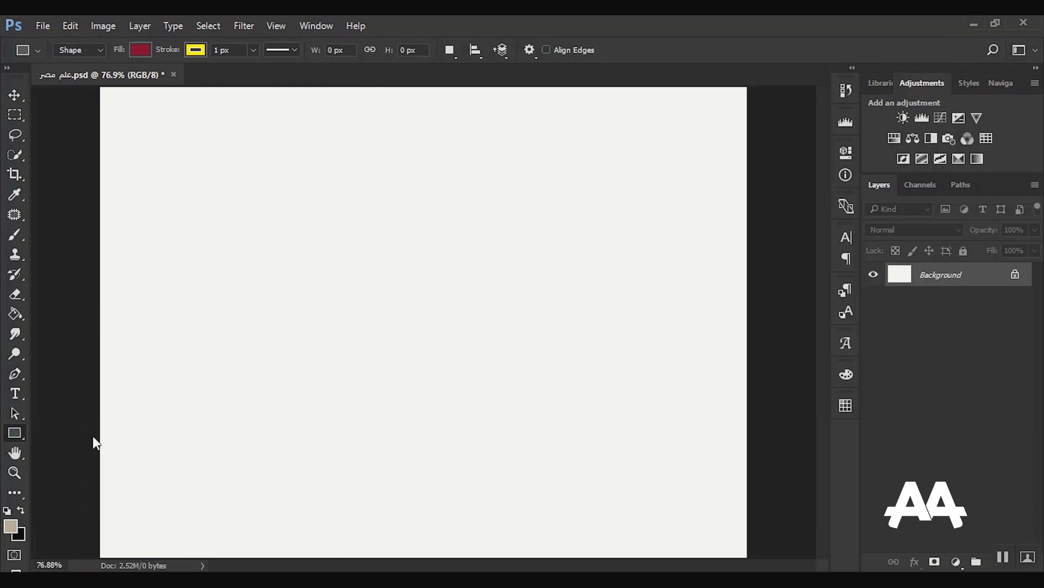
pyautogui.moveTo(163, 142); pyautogui.dragTo(217, 196)
pyautogui.click(197, 50)
pyautogui.click(130, 81)
# - Move the small square nearer the canvas's upper-left corner and duplicate it into a horizontal row of six
pyautogui.click(15, 96)
pyautogui.moveTo(242, 158)
pyautogui.mouseDown()
pyautogui.moveTo(205, 130)
pyautogui.moveTo(189, 132)
pyautogui.moveTo(294, 140)
pyautogui.mouseUp()
pyautogui.moveTo(349, 141); pyautogui.dragTo(633, 140)
# - Distribute the six squares evenly by their horizontal centers and shift the whole row slightly to the right
pyautogui.keyDown('shift'); pyautogui.click(980, 393); pyautogui.keyUp('shift')
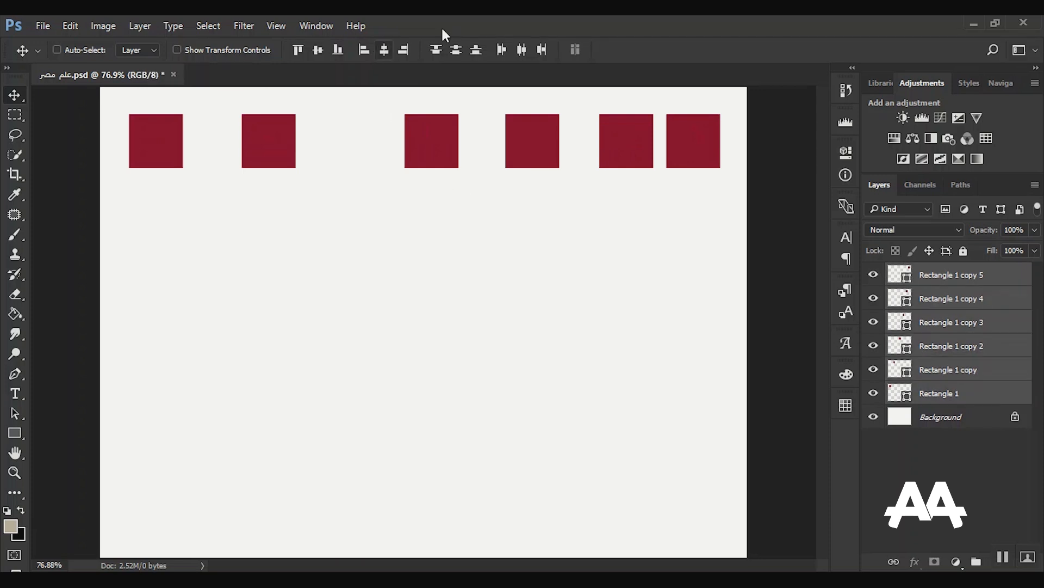
pyautogui.click(522, 49)
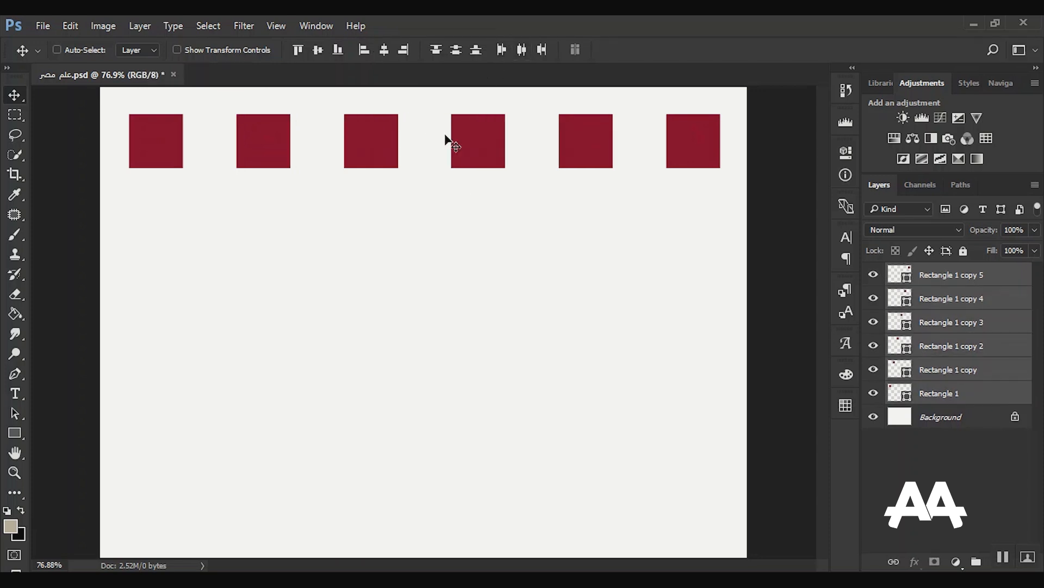
pyautogui.moveTo(454, 132); pyautogui.dragTo(462, 132)
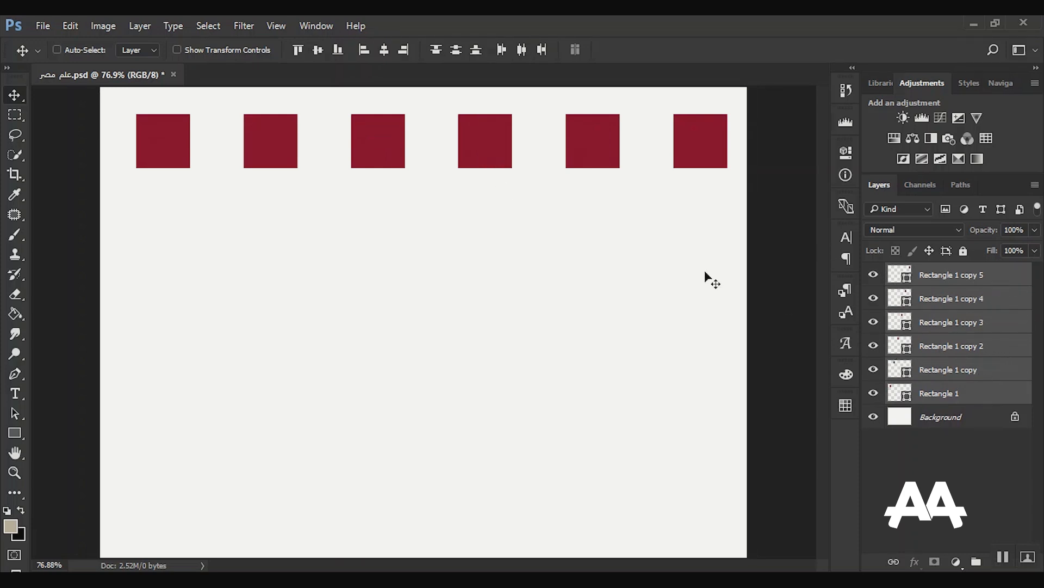
# - Duplicate the row of six squares and place the copies as a second row directly below
pyautogui.press('ctrl')
pyautogui.hotkey('ctrl', 'j')
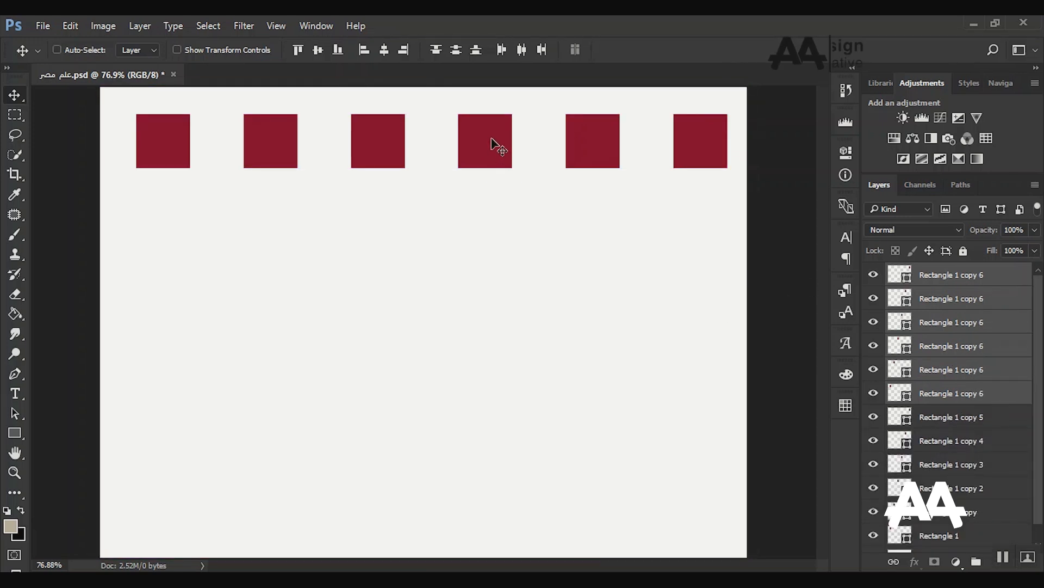
pyautogui.moveTo(478, 135); pyautogui.dragTo(484, 210)
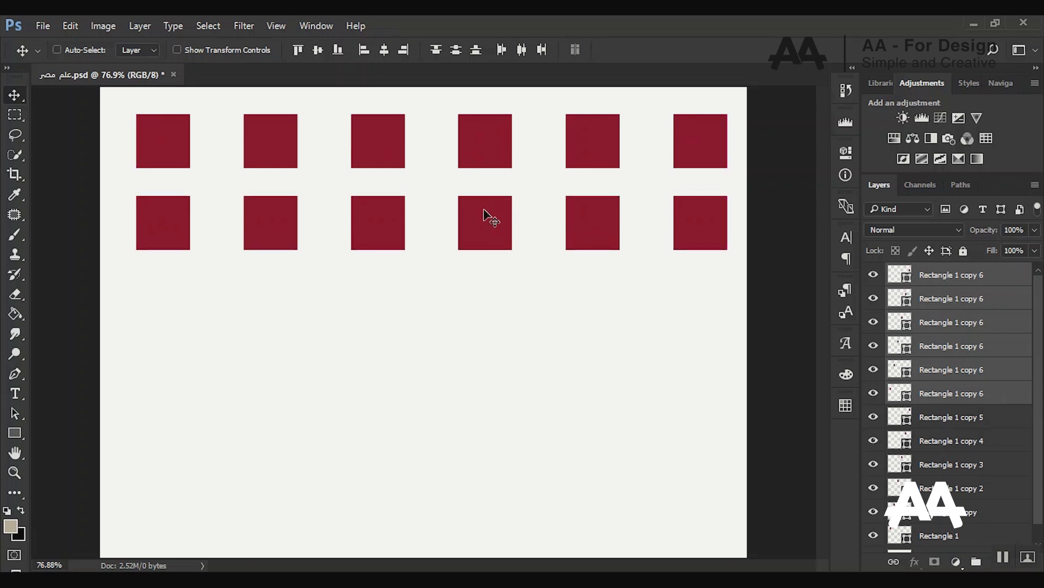
# - Review the layer list and delete the six duplicated layers of the second row
pyautogui.scroll(-1, 974, 366)
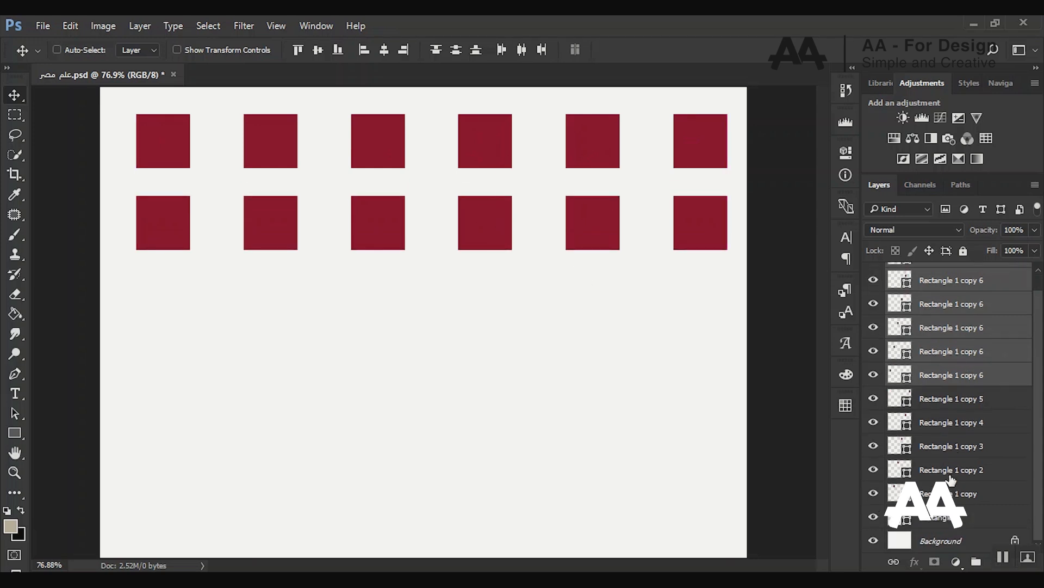
pyautogui.scroll(1, 952, 479)
pyautogui.scroll(-1, 952, 381)
pyautogui.scroll(1, 968, 392)
pyautogui.scroll(-1, 968, 289)
pyautogui.scroll(1, 944, 519)
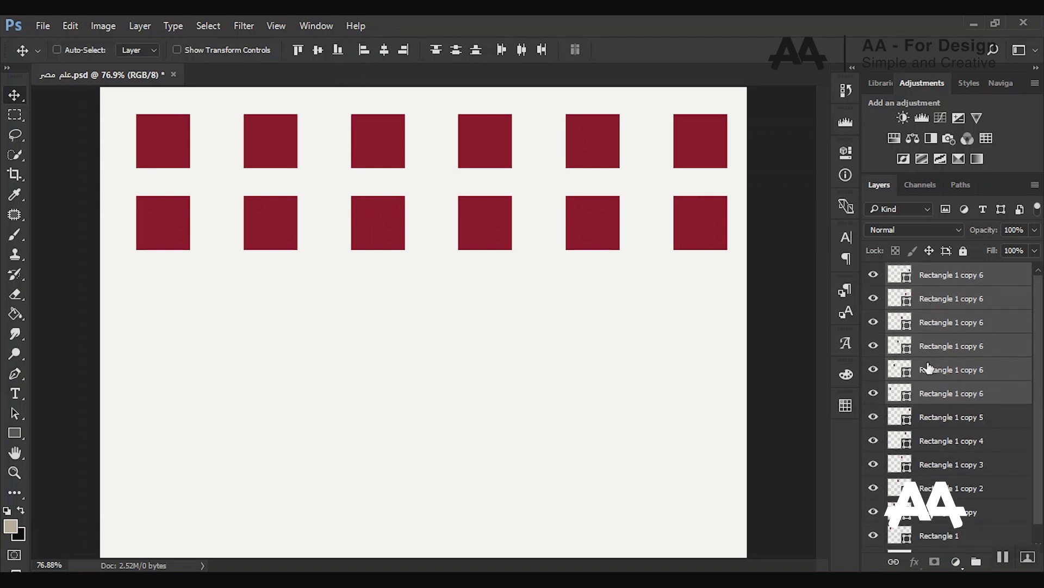
pyautogui.press('Delete')
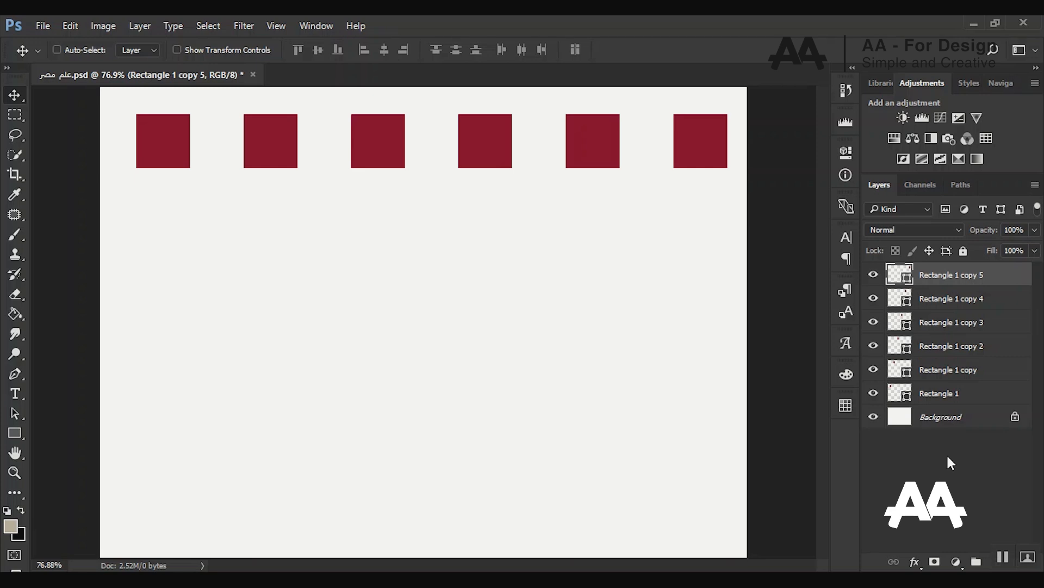
# - Select all six square layers of the row and combine them into a new layer group
pyautogui.keyDown('shift'); pyautogui.click(980, 396); pyautogui.keyUp('shift')
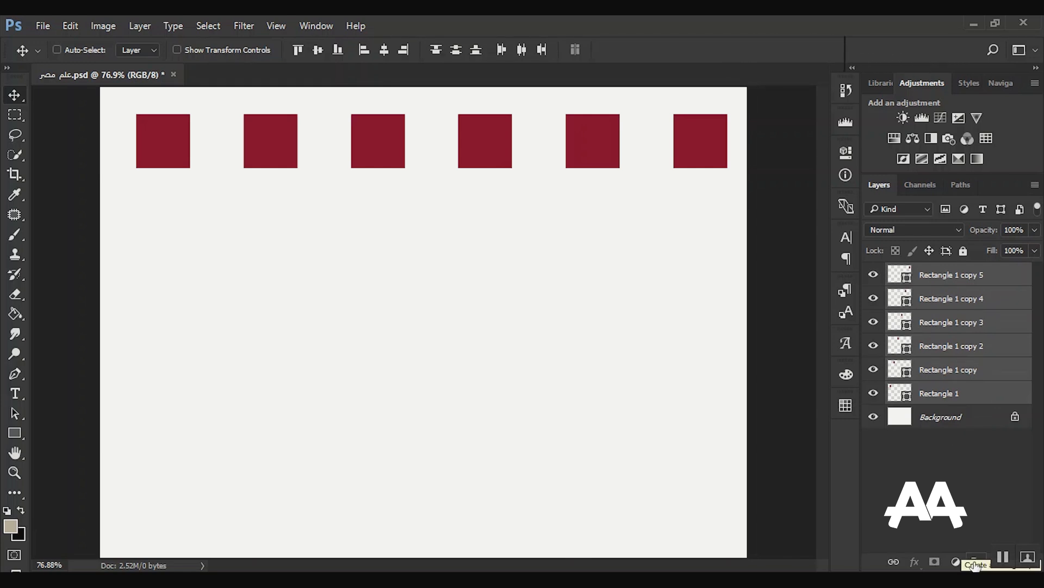
pyautogui.click(975, 564)
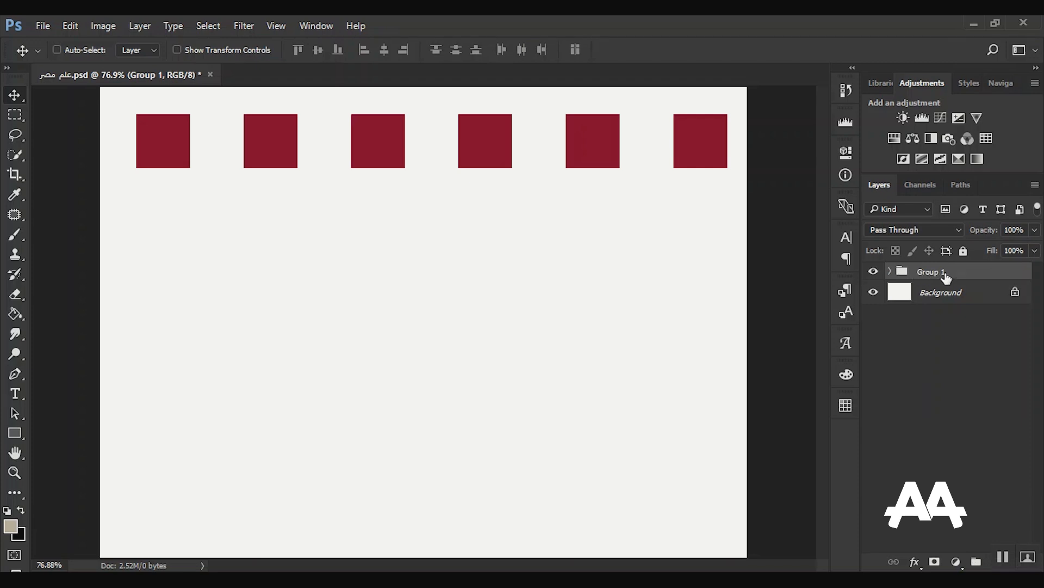
# - Inspect the contents of Group 1, ungroup its six squares, and combine them into a group again
pyautogui.click(890, 272)
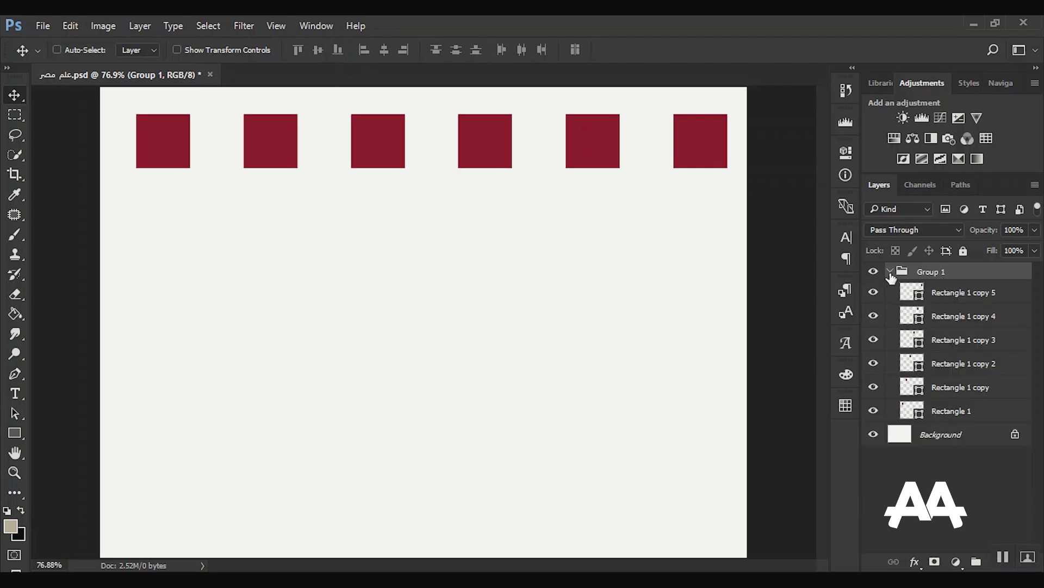
pyautogui.click(890, 272)
pyautogui.click(890, 272)
pyautogui.hotkey('ctrl', 'shift', 'g')
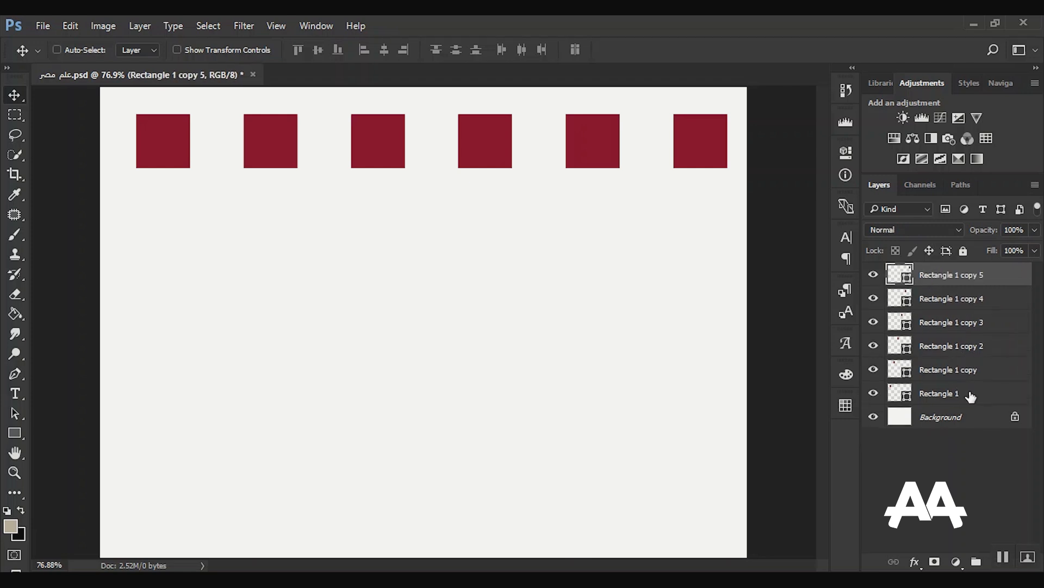
pyautogui.keyDown('shift'); pyautogui.click(975, 395); pyautogui.keyUp('shift')
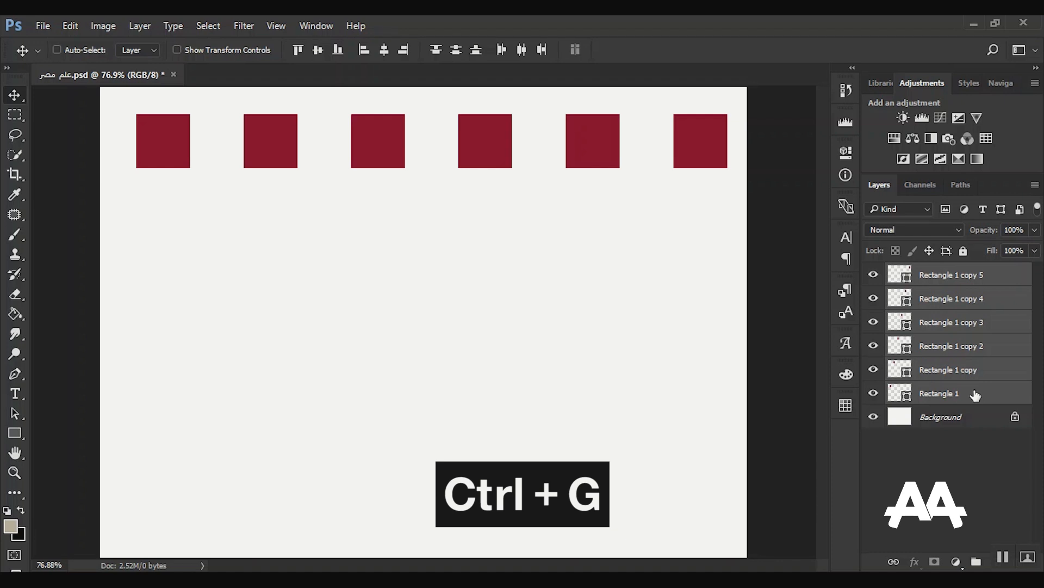
pyautogui.hotkey('ctrl', 'g')
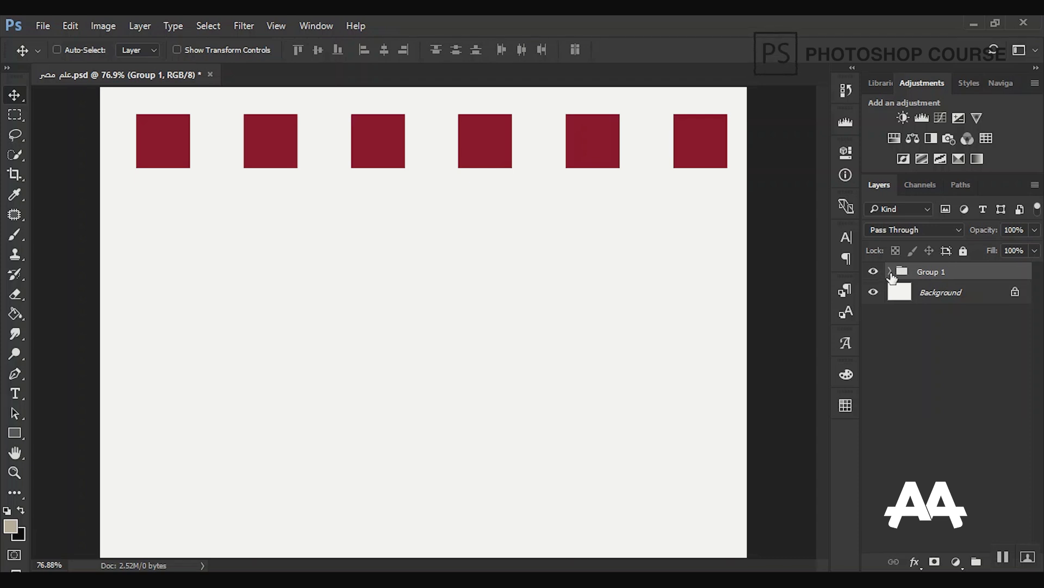
# - Take the six square layers out of the group and move them all back into Group 1
pyautogui.hotkey('ctrl', 'shift', 'g')
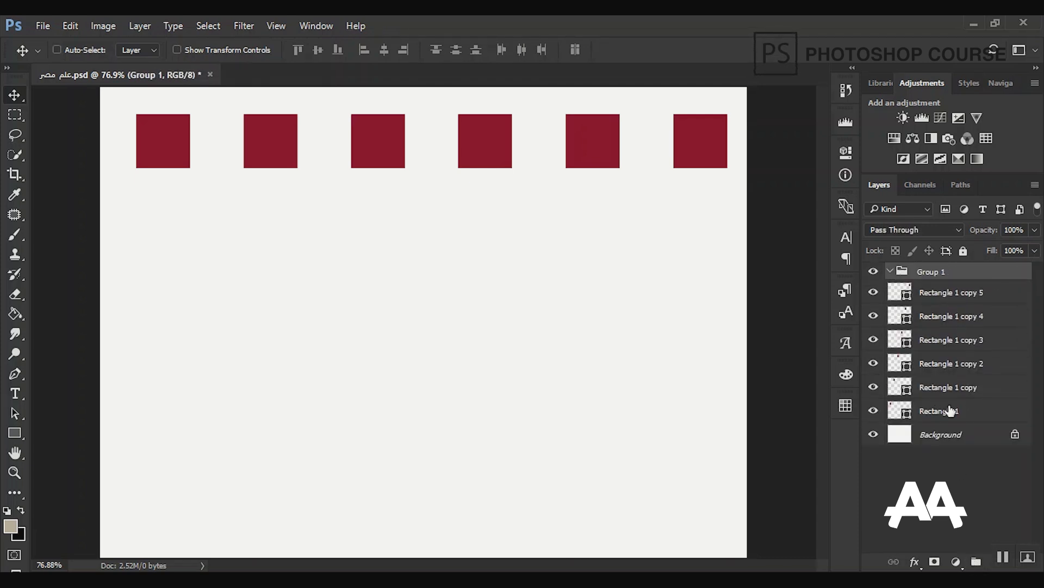
pyautogui.click(957, 415)
pyautogui.keyDown('shift'); pyautogui.click(956, 292); pyautogui.keyUp('shift')
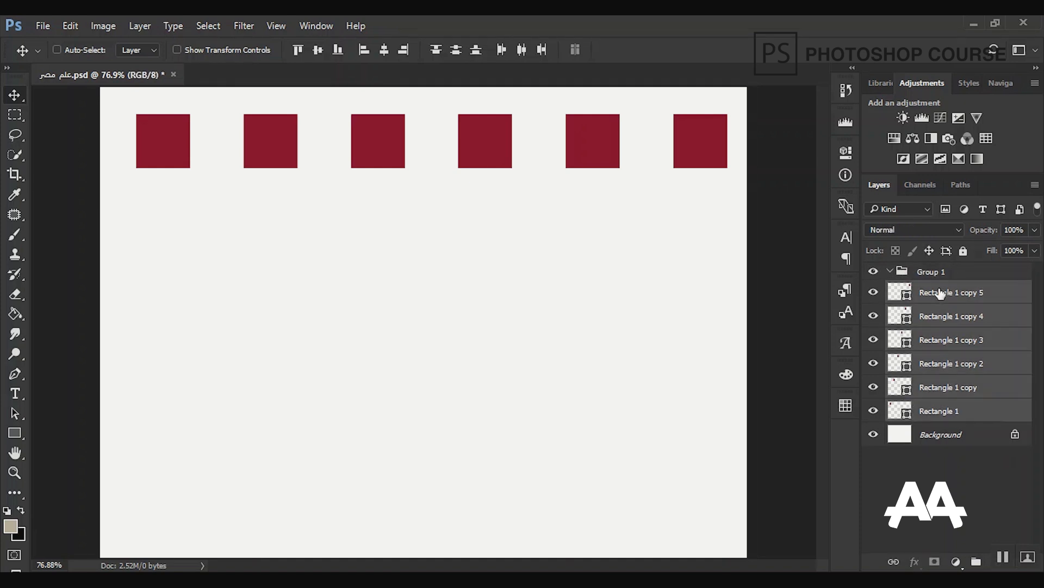
pyautogui.moveTo(947, 294); pyautogui.dragTo(944, 273)
pyautogui.click(891, 274)
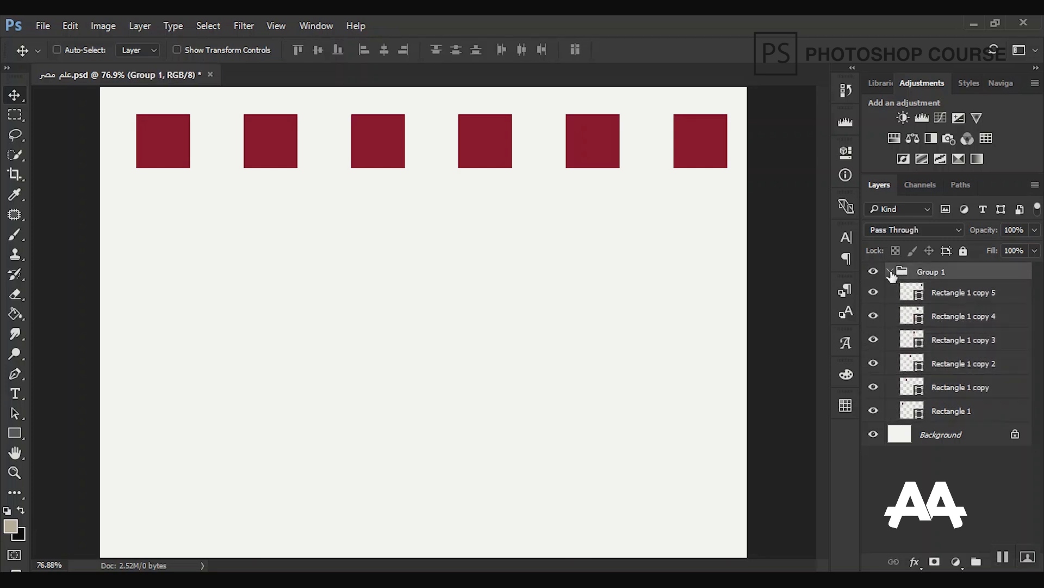
pyautogui.click(890, 271)
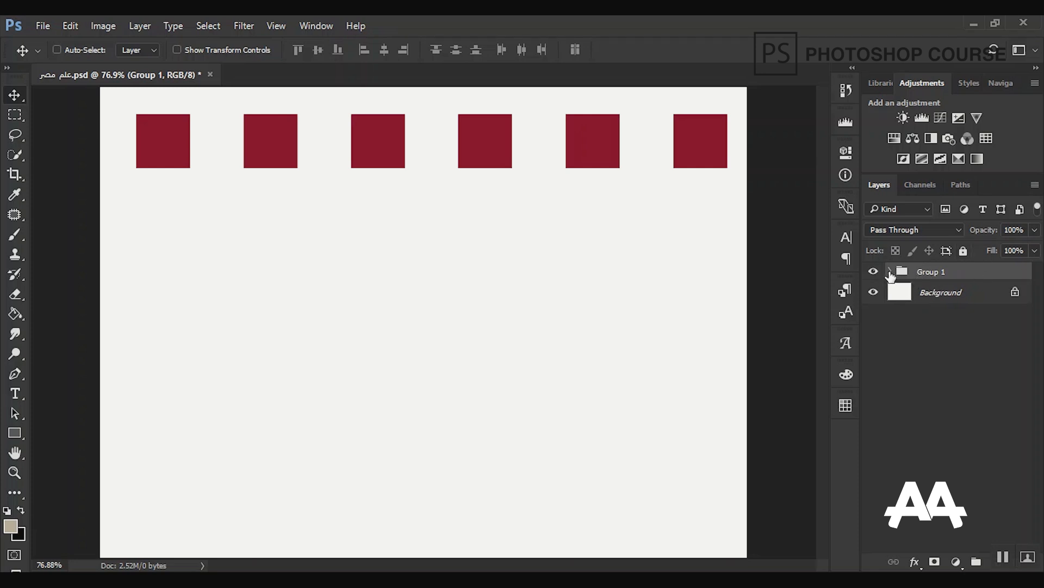
# - Move the Rectangle 1 copy 5 layer out of Group 1 and put it back into the group
pyautogui.click(890, 271)
pyautogui.click(971, 295)
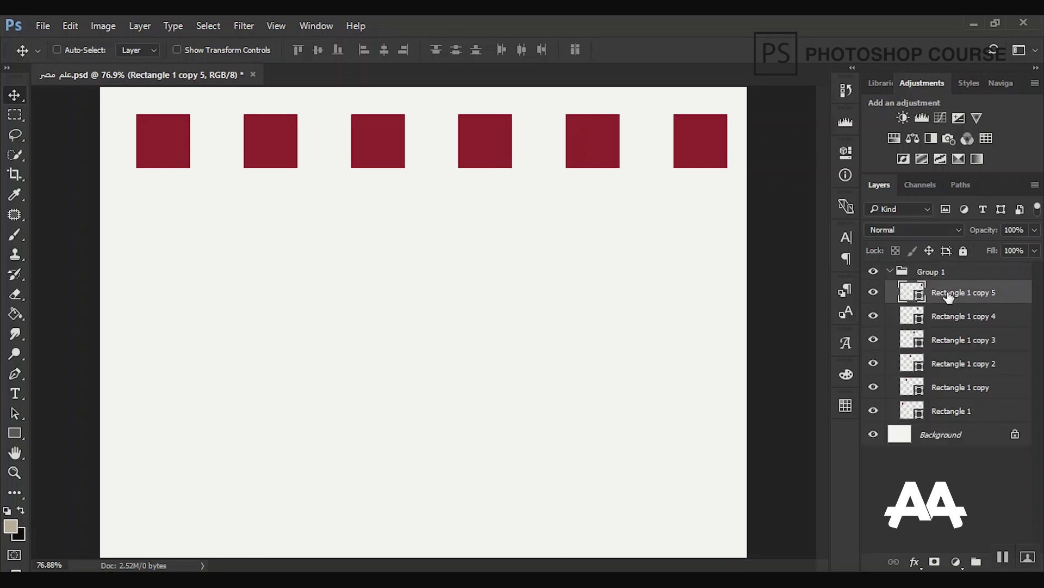
pyautogui.moveTo(962, 296); pyautogui.dragTo(968, 264)
pyautogui.click(890, 296)
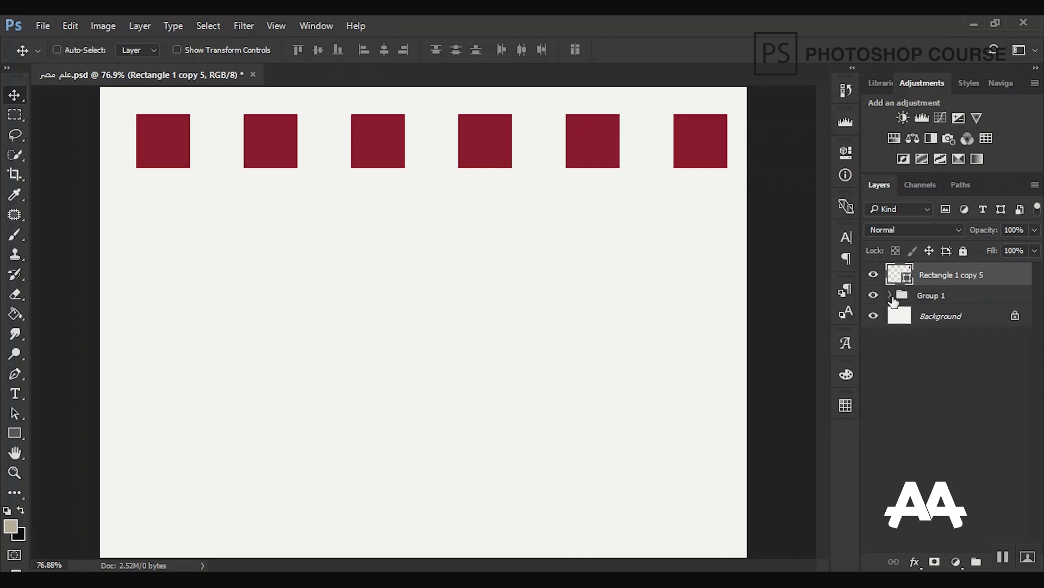
pyautogui.moveTo(966, 293); pyautogui.dragTo(955, 288)
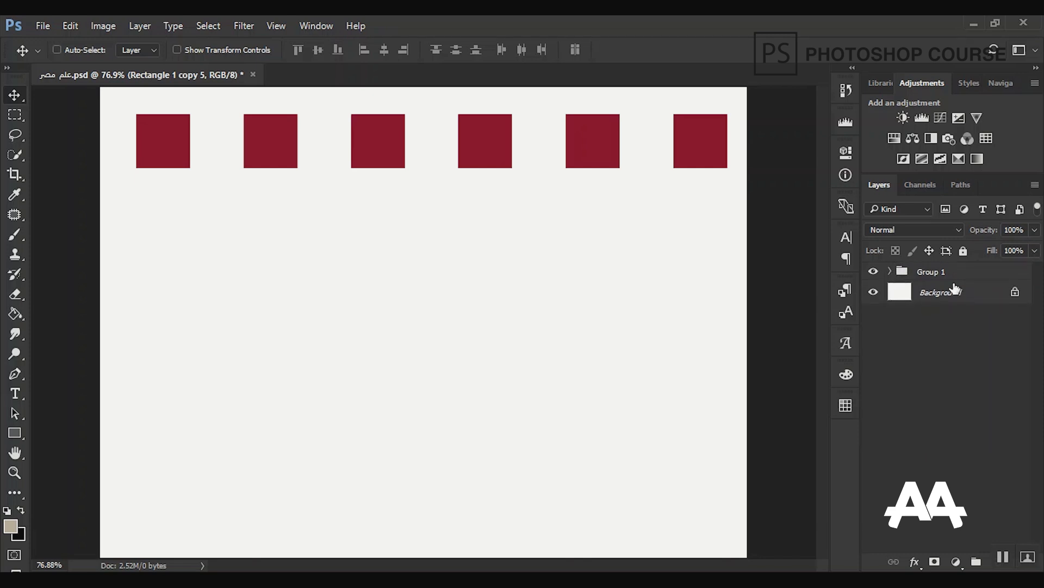
# - Shift the whole Group 1 row slightly up and left, and duplicate it as a staggered second row below
pyautogui.click(969, 272)
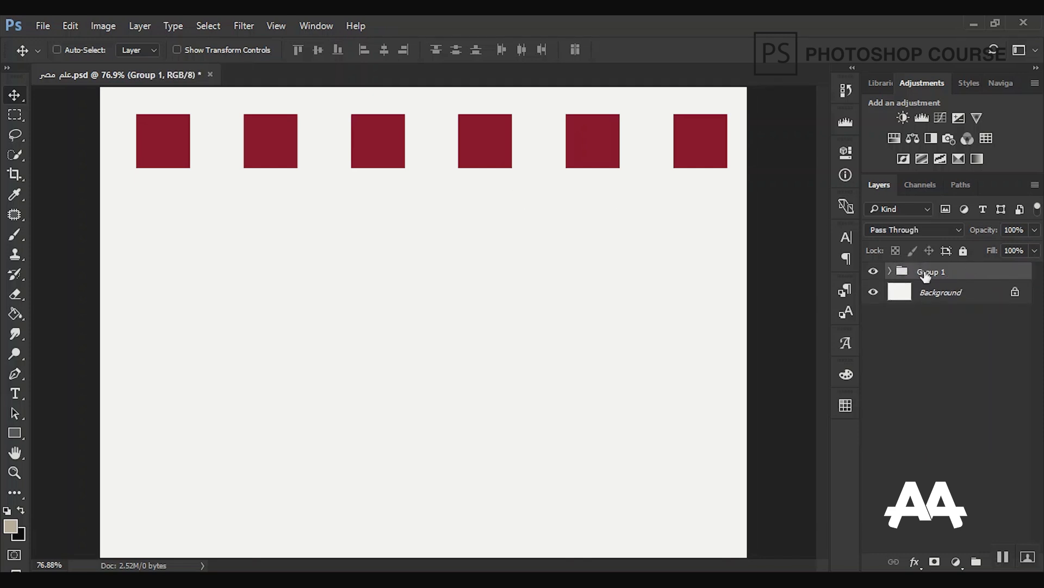
pyautogui.moveTo(577, 184); pyautogui.dragTo(580, 135)
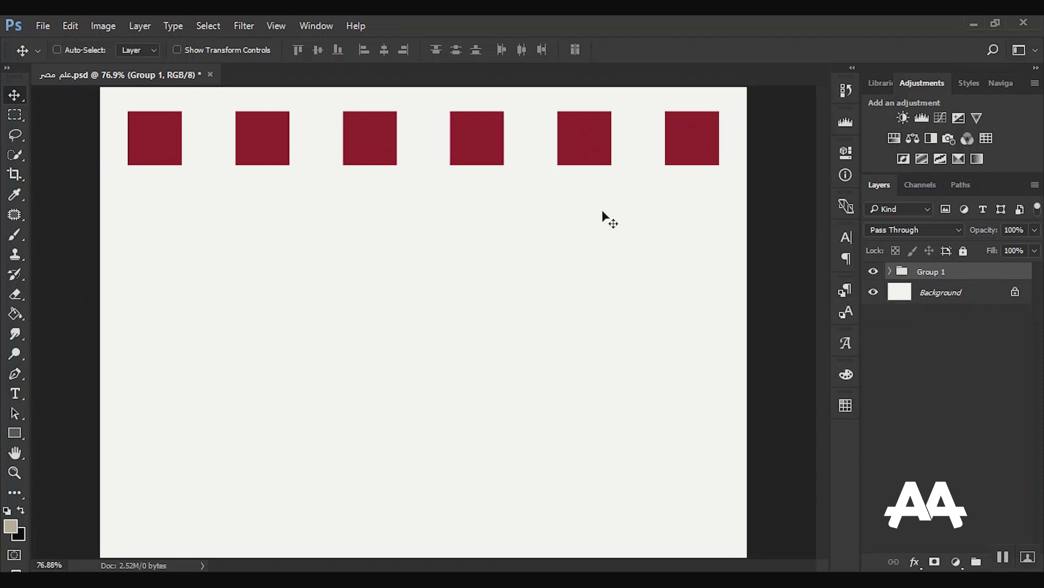
pyautogui.hotkey('ctrl', 'j')
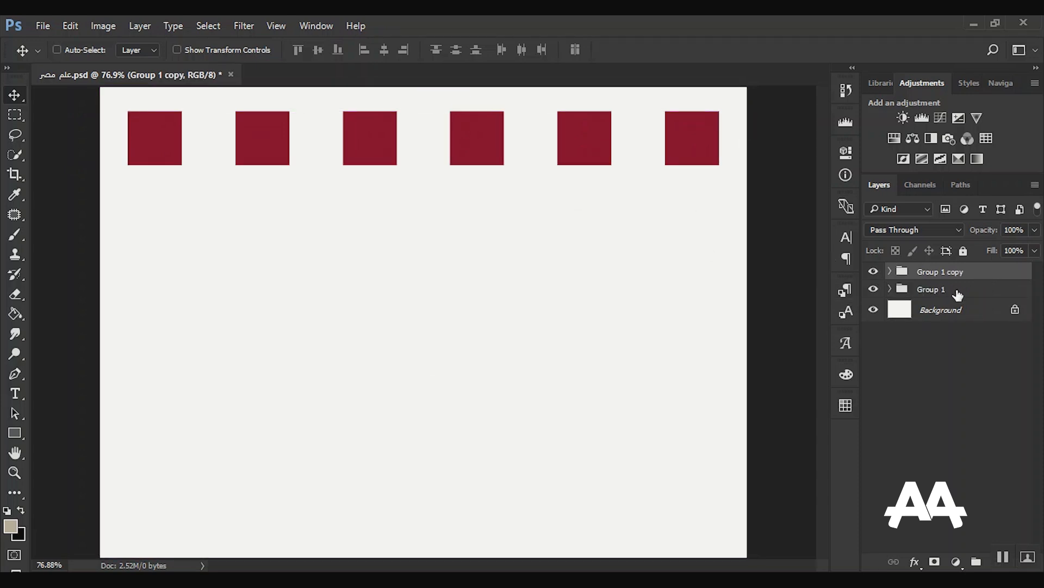
pyautogui.moveTo(465, 153); pyautogui.dragTo(464, 207)
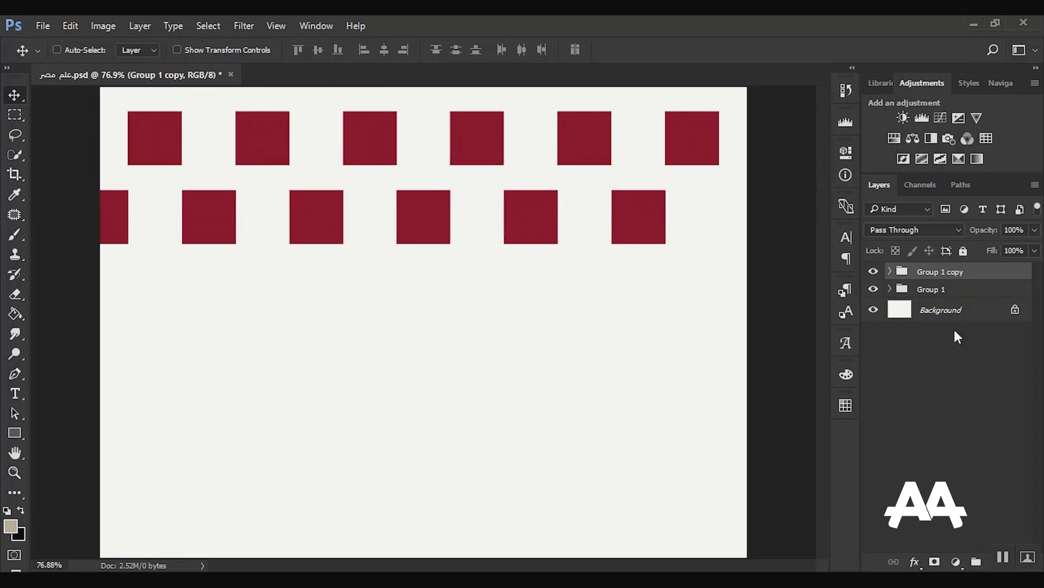
# - Duplicate the first row as an aligned third row and copy the staggered row below it
pyautogui.click(958, 296)
pyautogui.moveTo(498, 142); pyautogui.dragTo(507, 309)
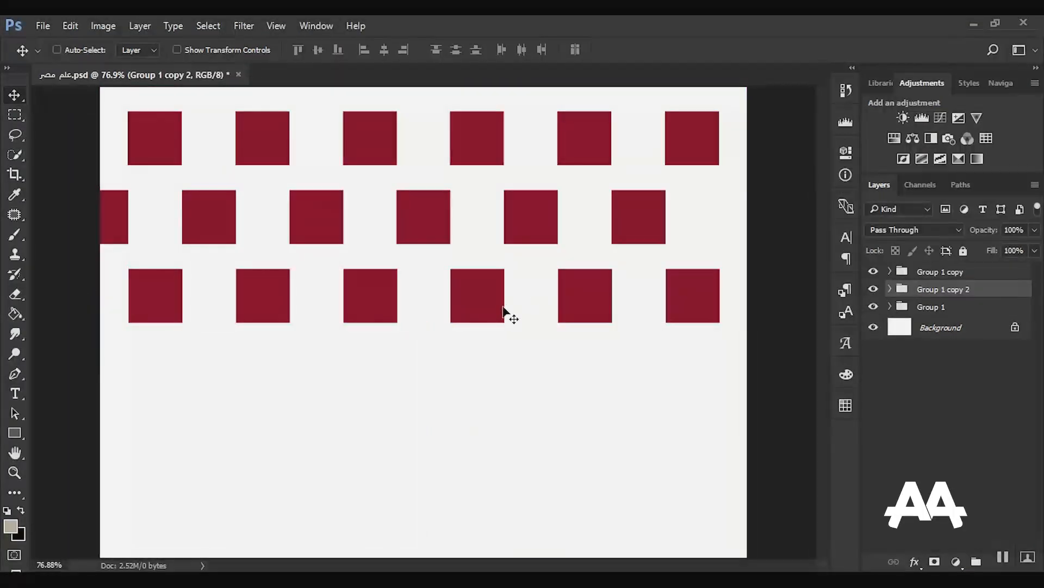
pyautogui.click(935, 273)
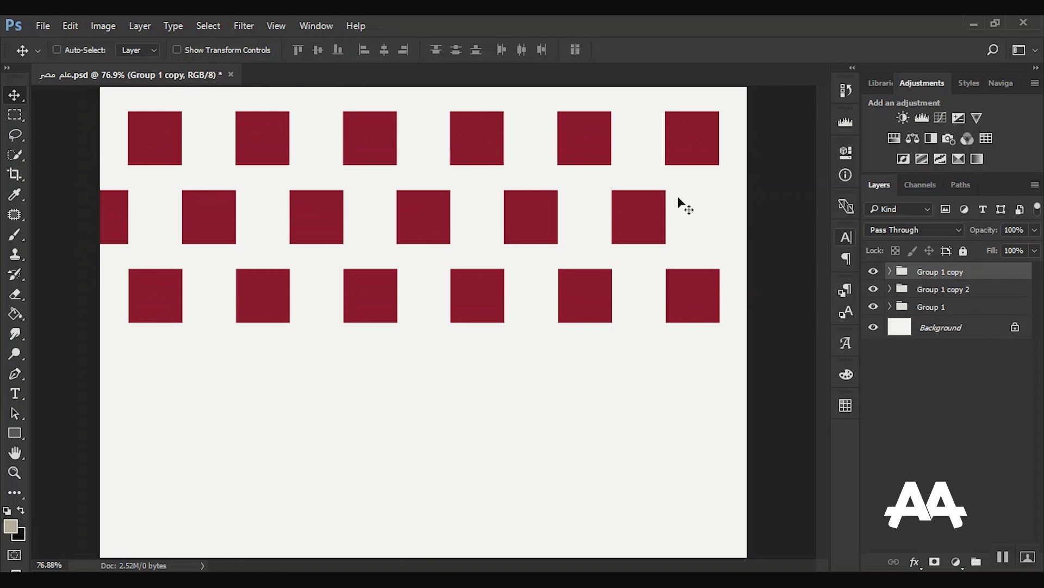
pyautogui.moveTo(505, 157); pyautogui.dragTo(495, 312)
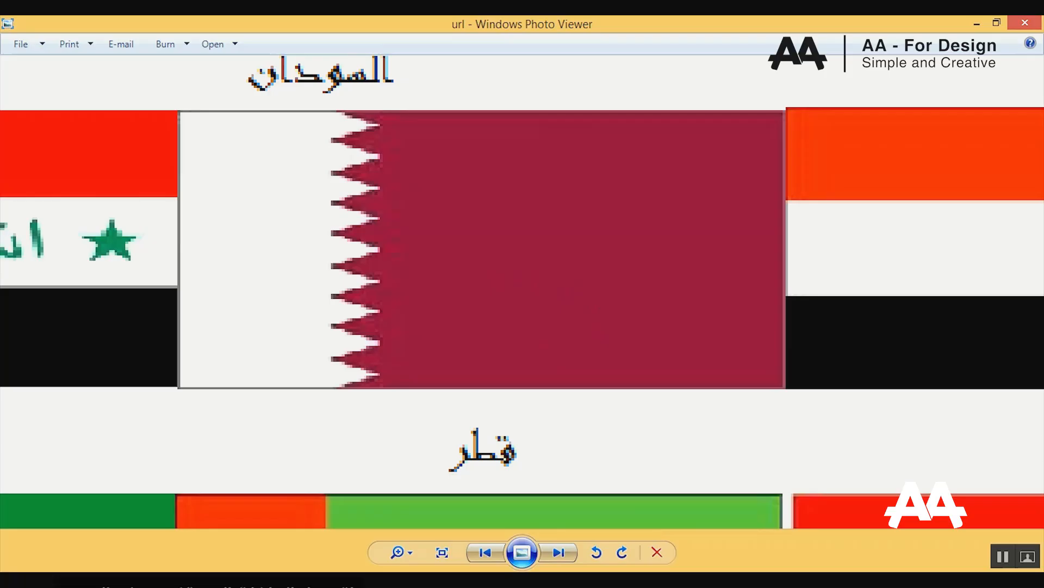
# - In Windows Photo Viewer, examine the reference images of the flags and the Exercise emblem
pyautogui.click(602, 542)
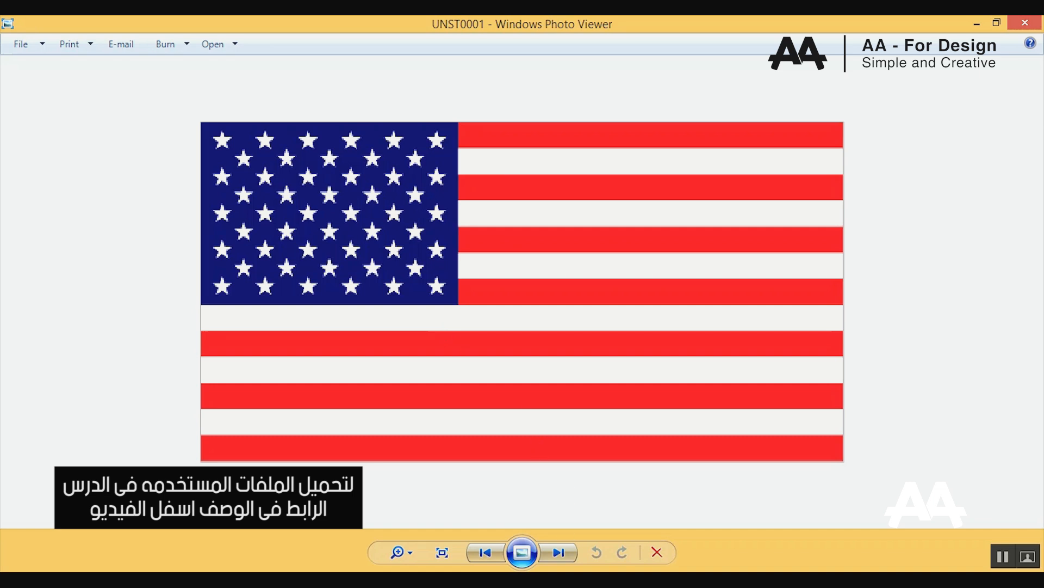
pyautogui.moveTo(572, 570)
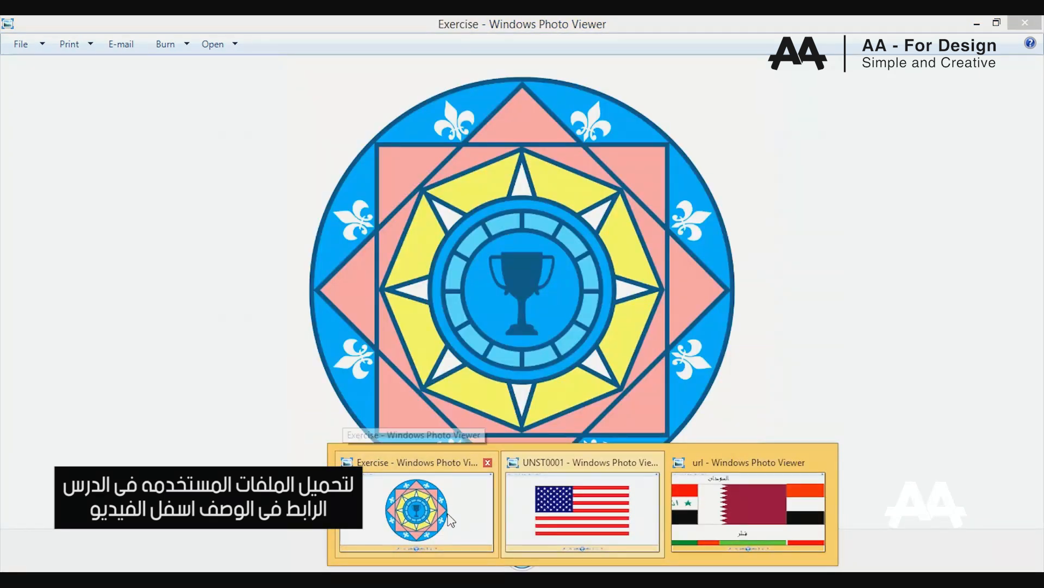
pyautogui.click(451, 520)
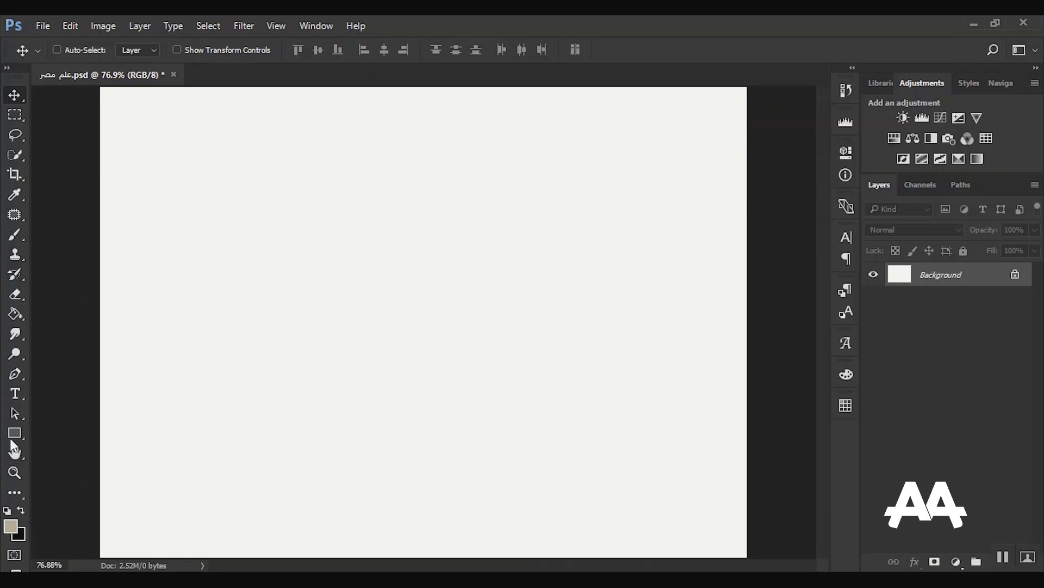
# - Draw a fleur-de-lis about 203 by 213 px with the Custom Shape tool and remove its stroke
pyautogui.moveTo(13, 438); pyautogui.dragTo(93, 501)
pyautogui.click(598, 52)
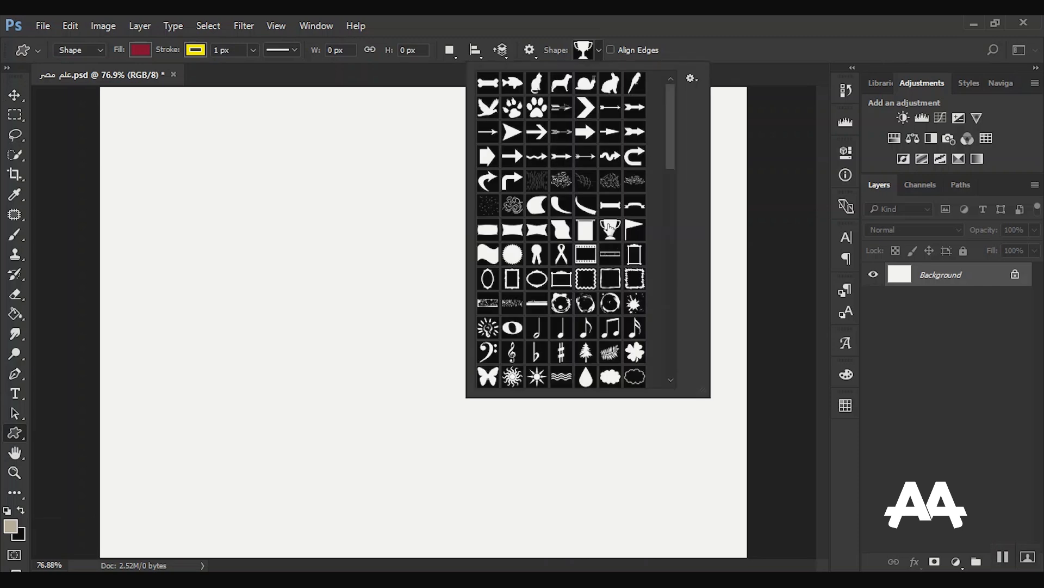
pyautogui.moveTo(663, 161); pyautogui.dragTo(677, 243)
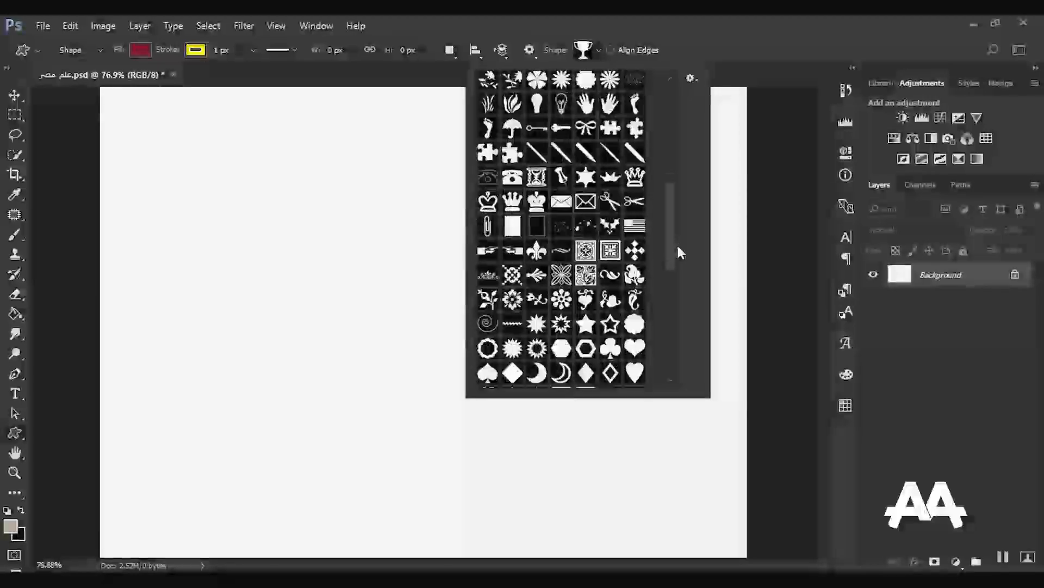
pyautogui.click(536, 250)
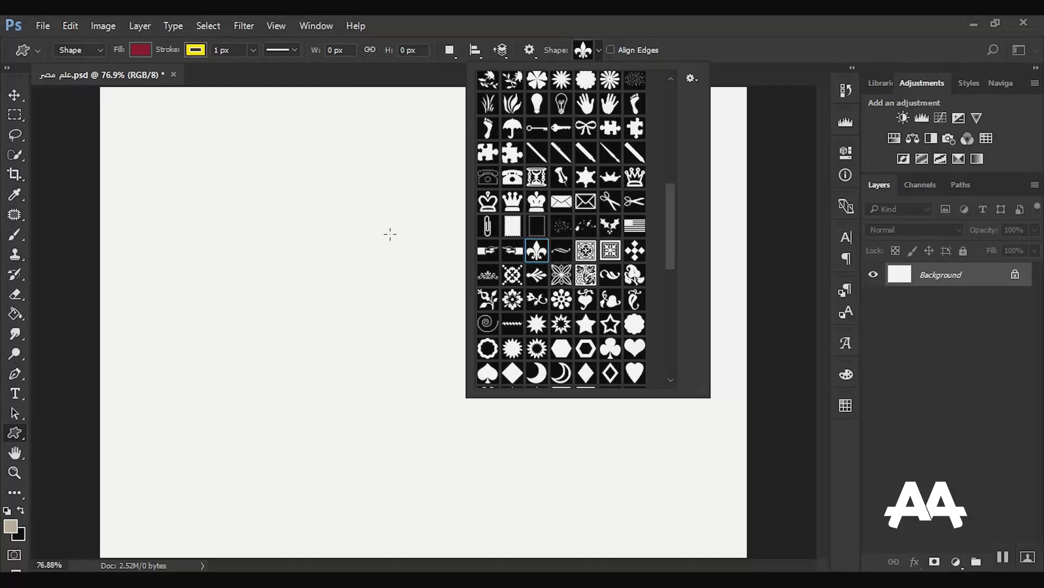
pyautogui.click(326, 204)
pyautogui.moveTo(327, 204); pyautogui.dragTo(494, 319)
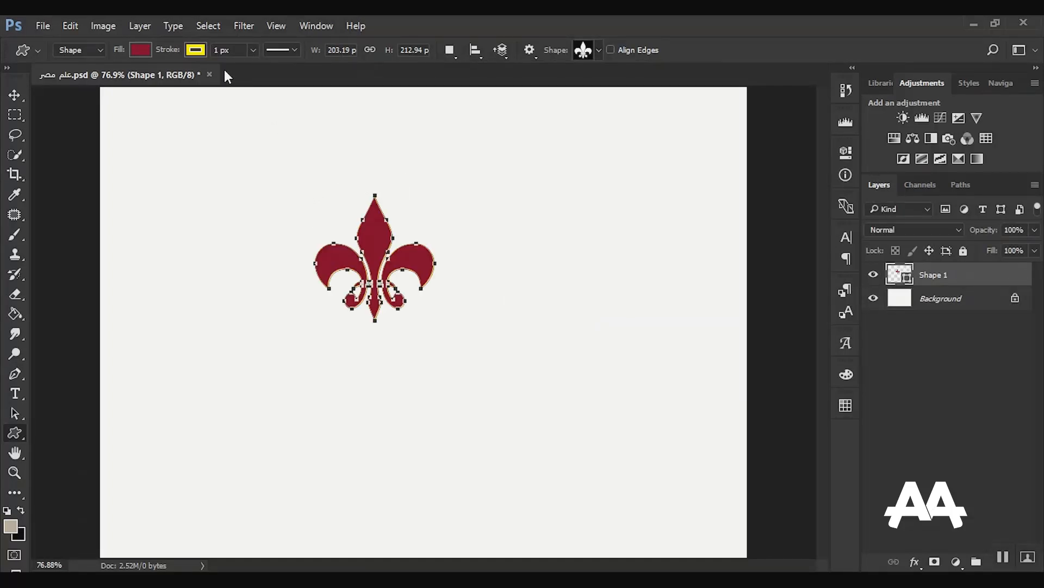
pyautogui.click(190, 50)
pyautogui.click(130, 80)
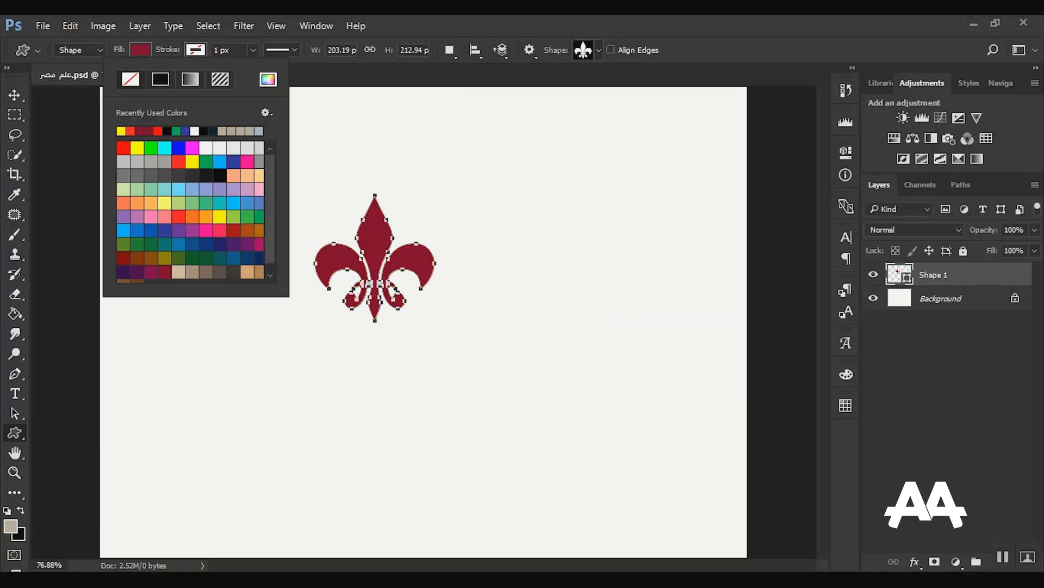
# - Switch to Windows Photo Viewer and examine how the fleur-de-lis and squares are arranged in the Exercise emblem
pyautogui.click(614, 548)
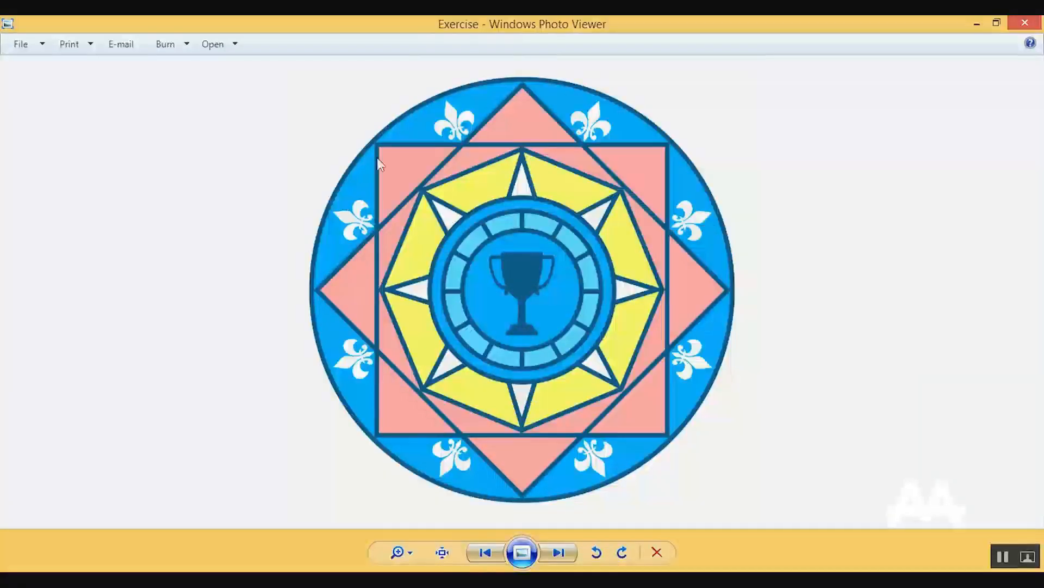